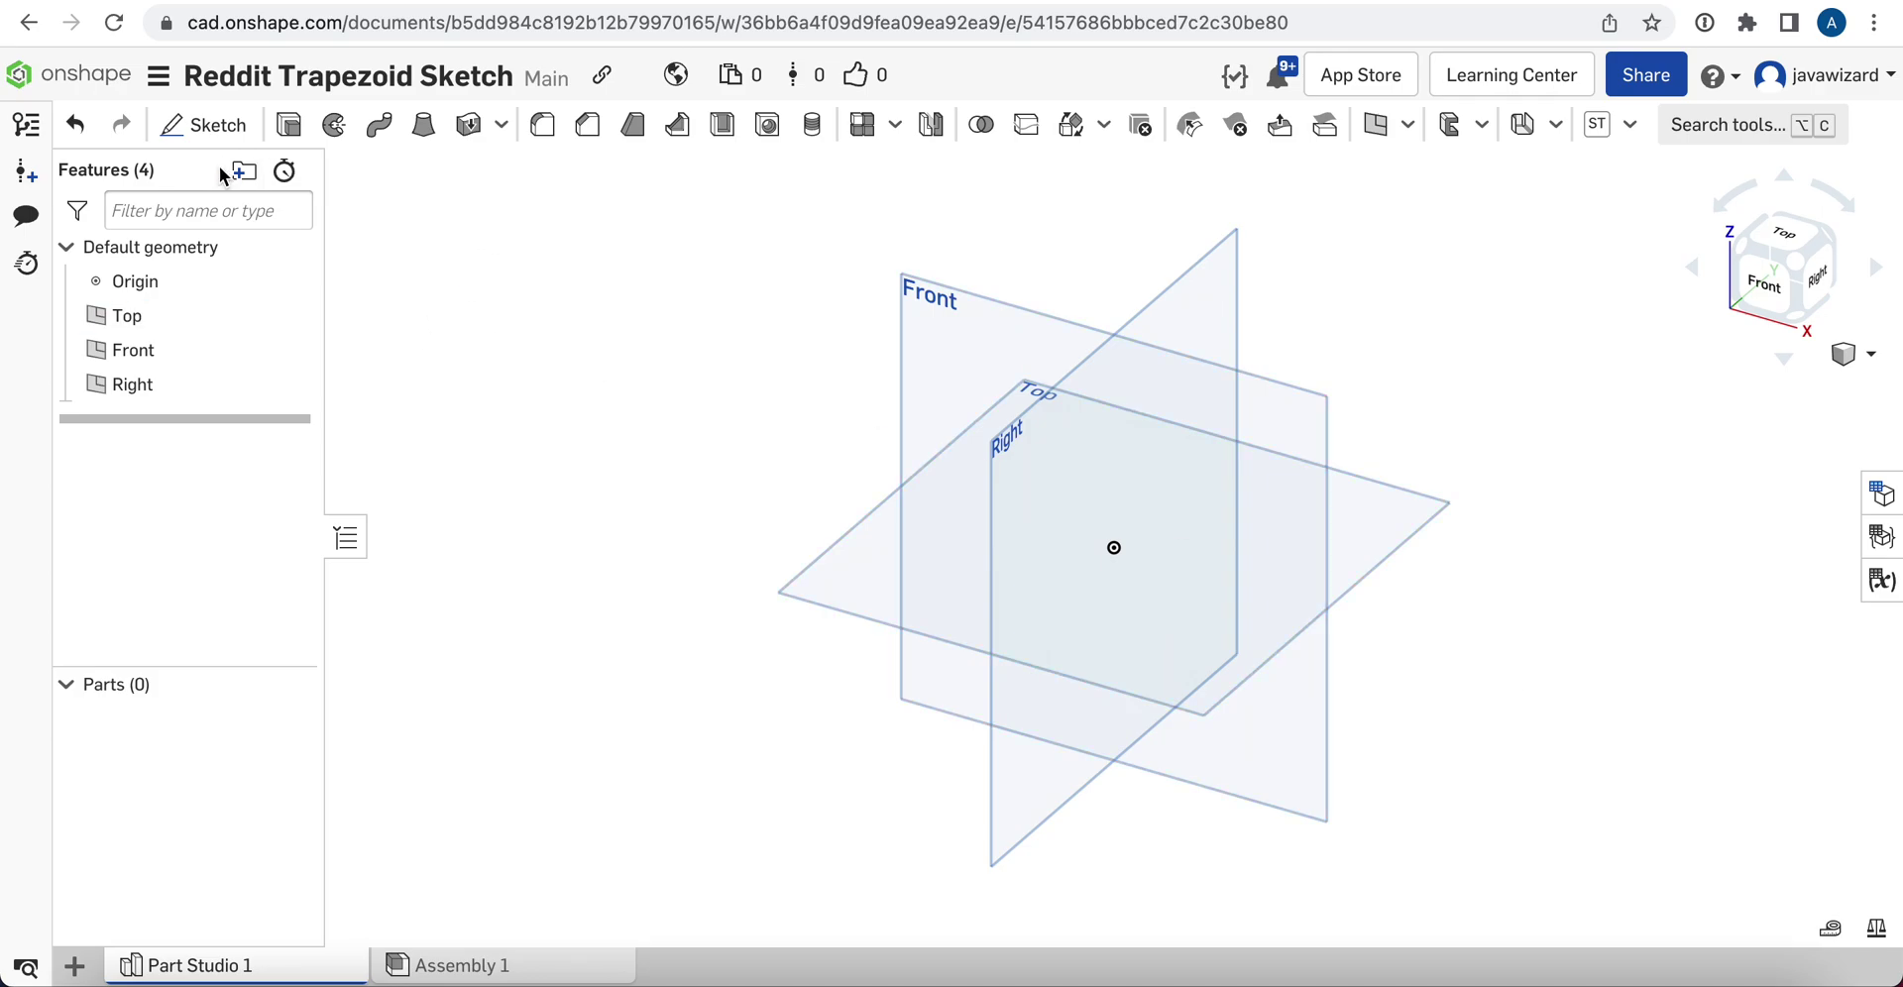
- Create Sketch 1 on the Top plane and view it normal to the sketch plane
left_click(229, 127)
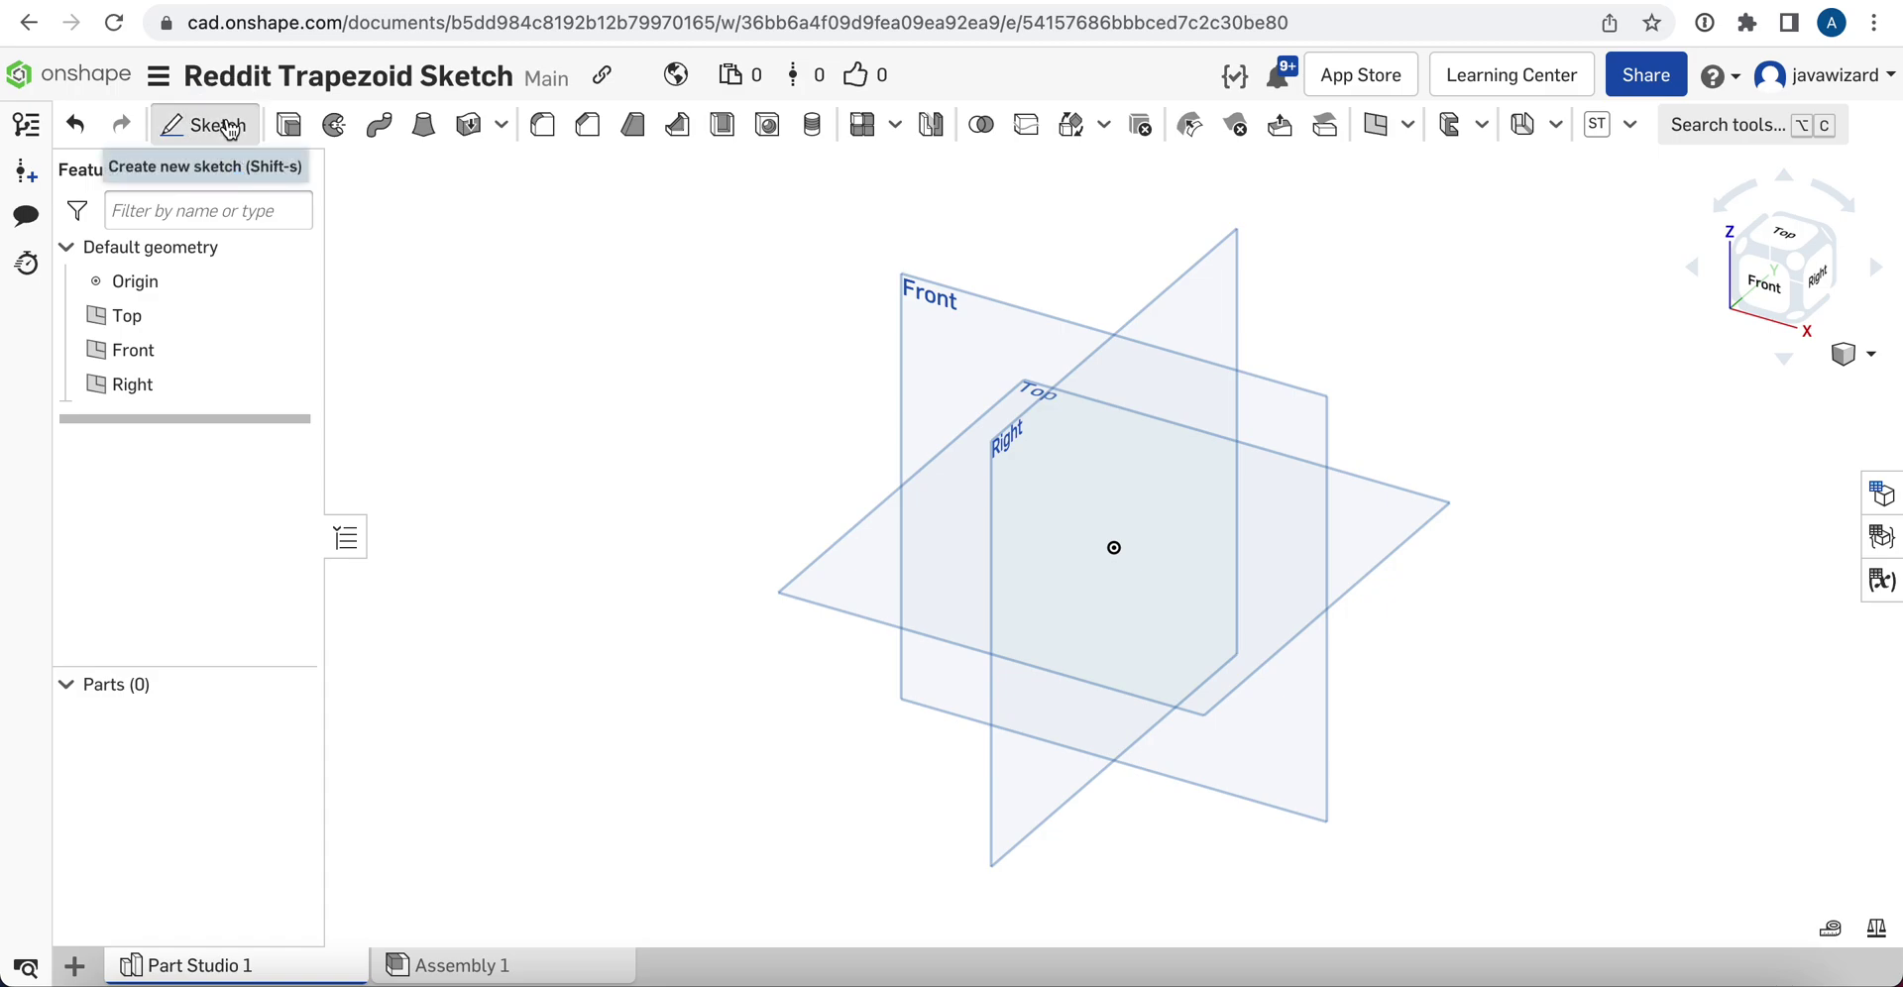
left_click(870, 597)
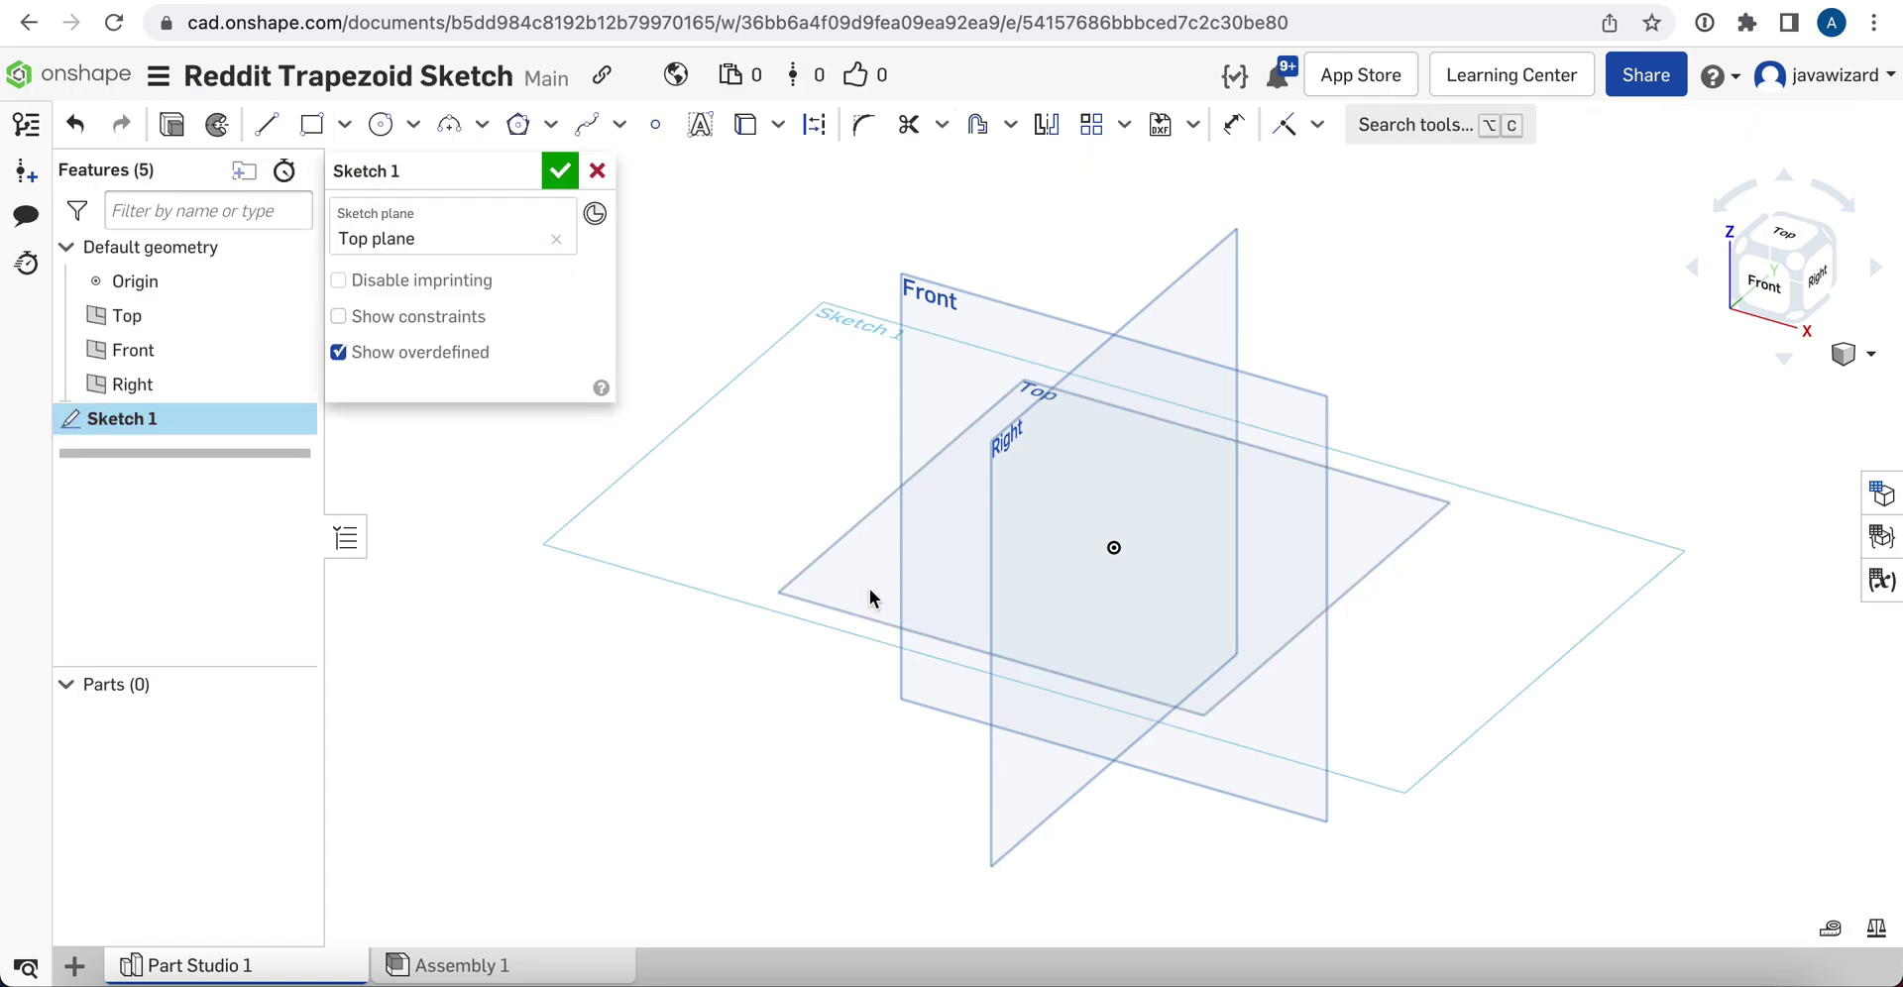
right_click(697, 749)
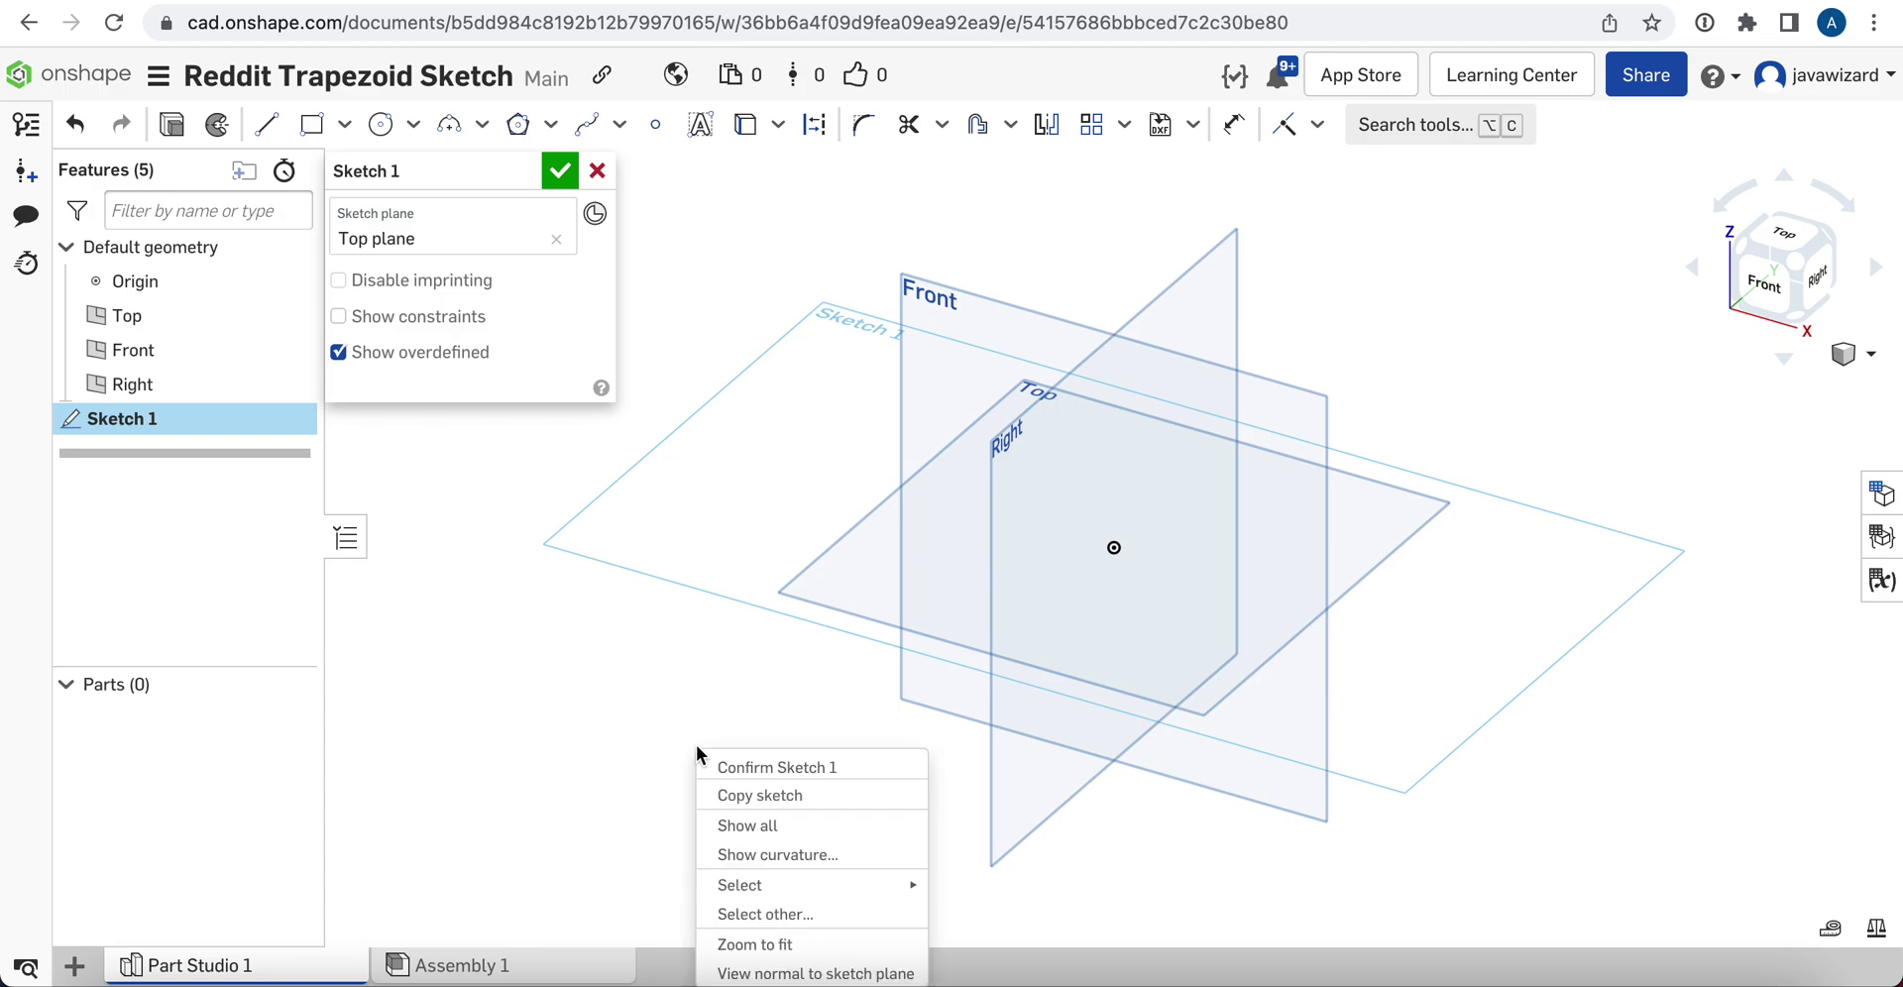
left_click(833, 974)
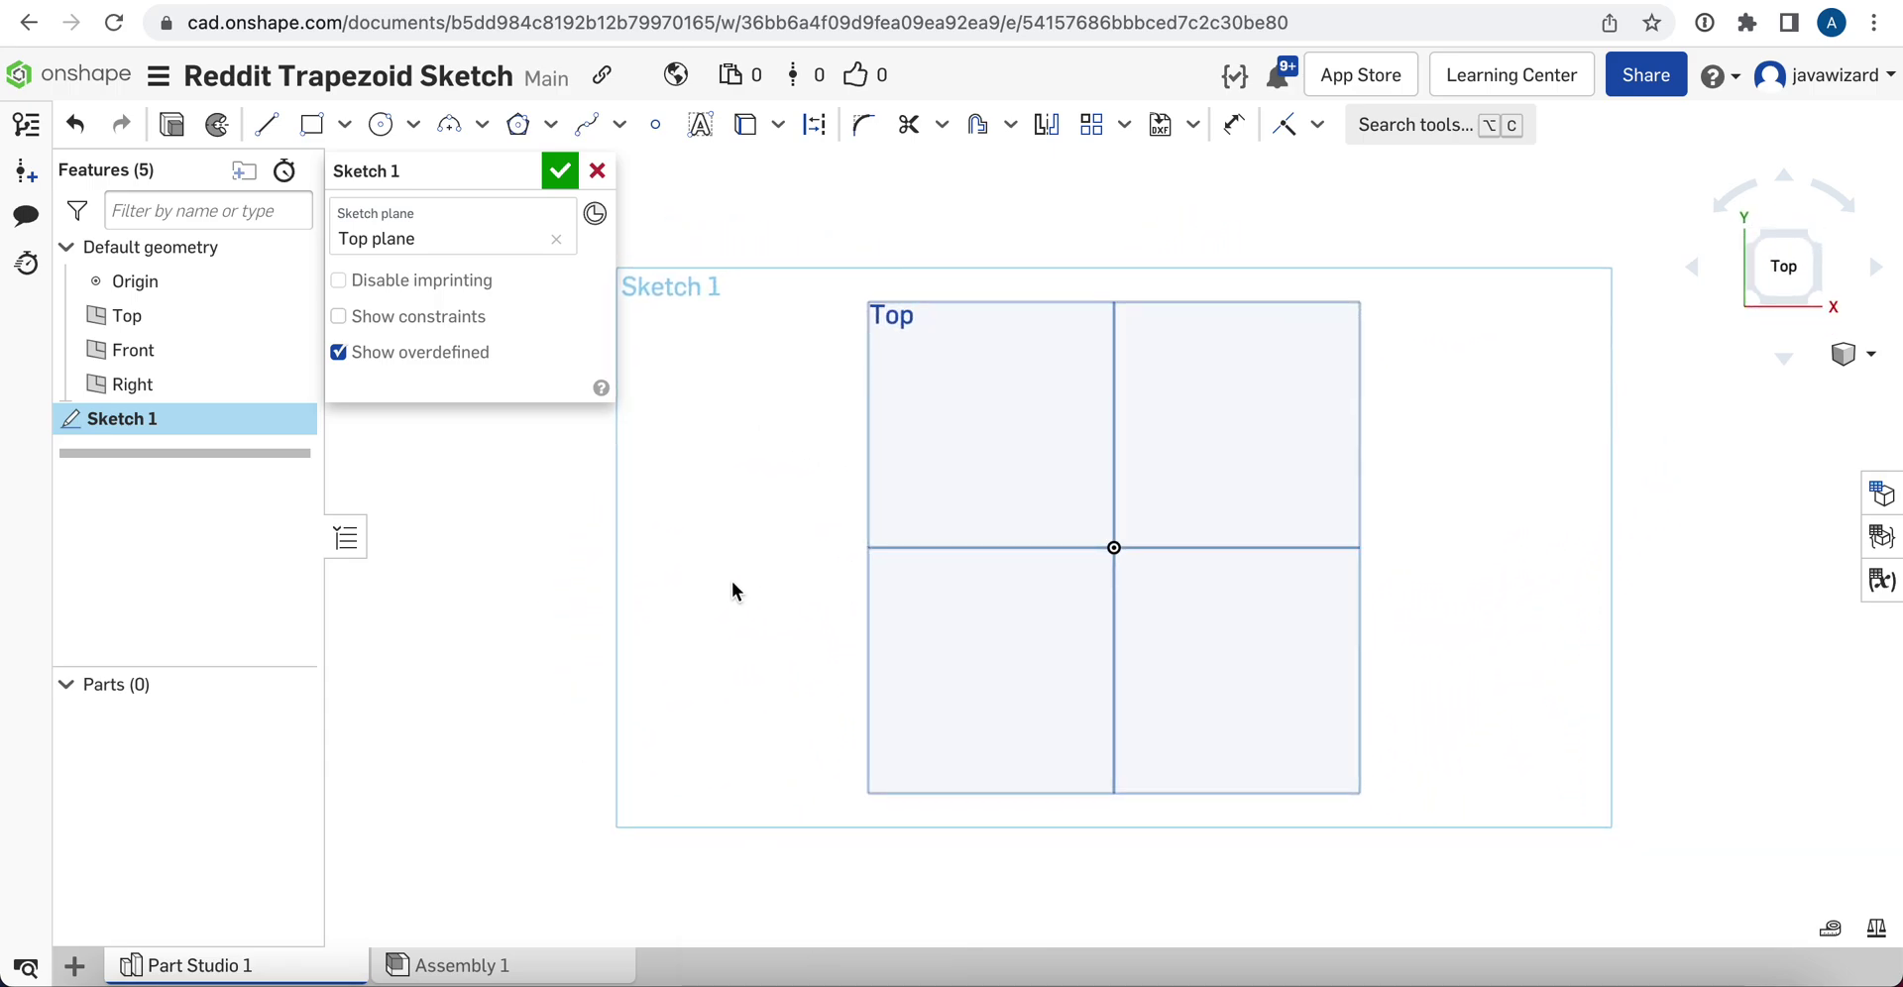
- Zoom in and draw a horizontal construction line 1.336 long with construction mode on
scroll(1025, 438, "up", 5)
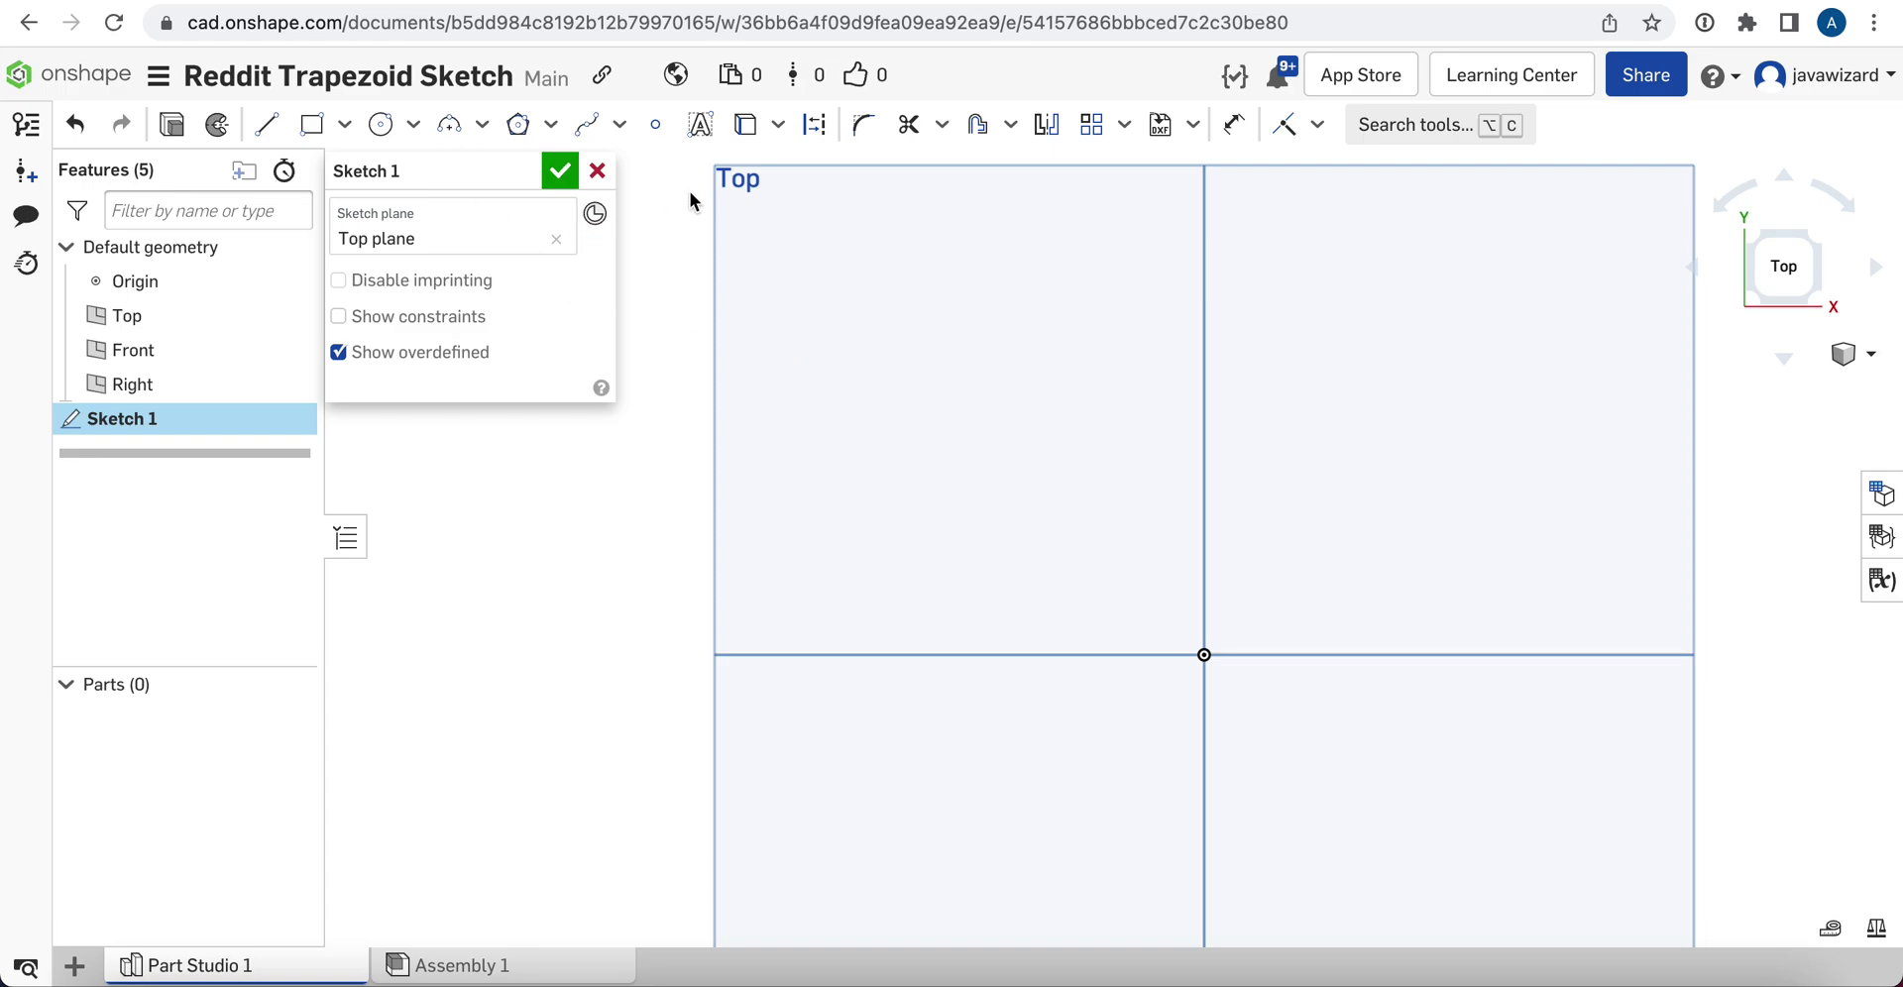
left_click(817, 127)
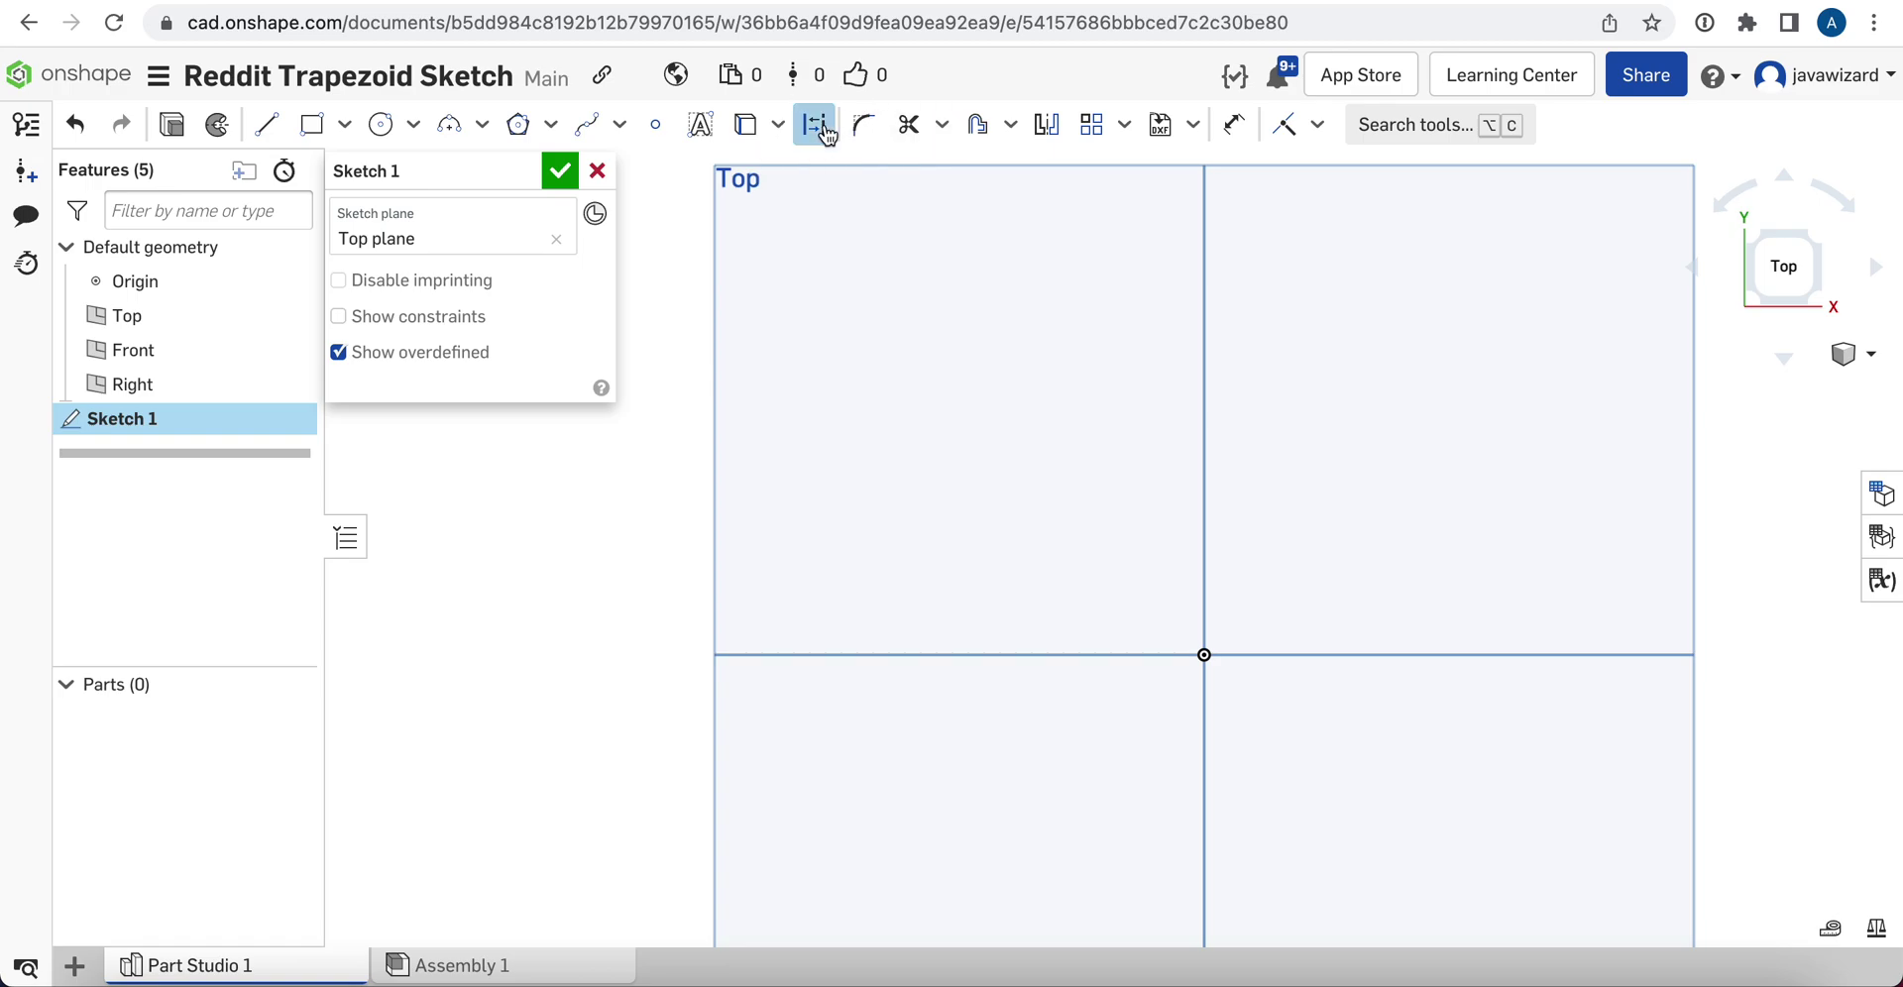
left_click(266, 124)
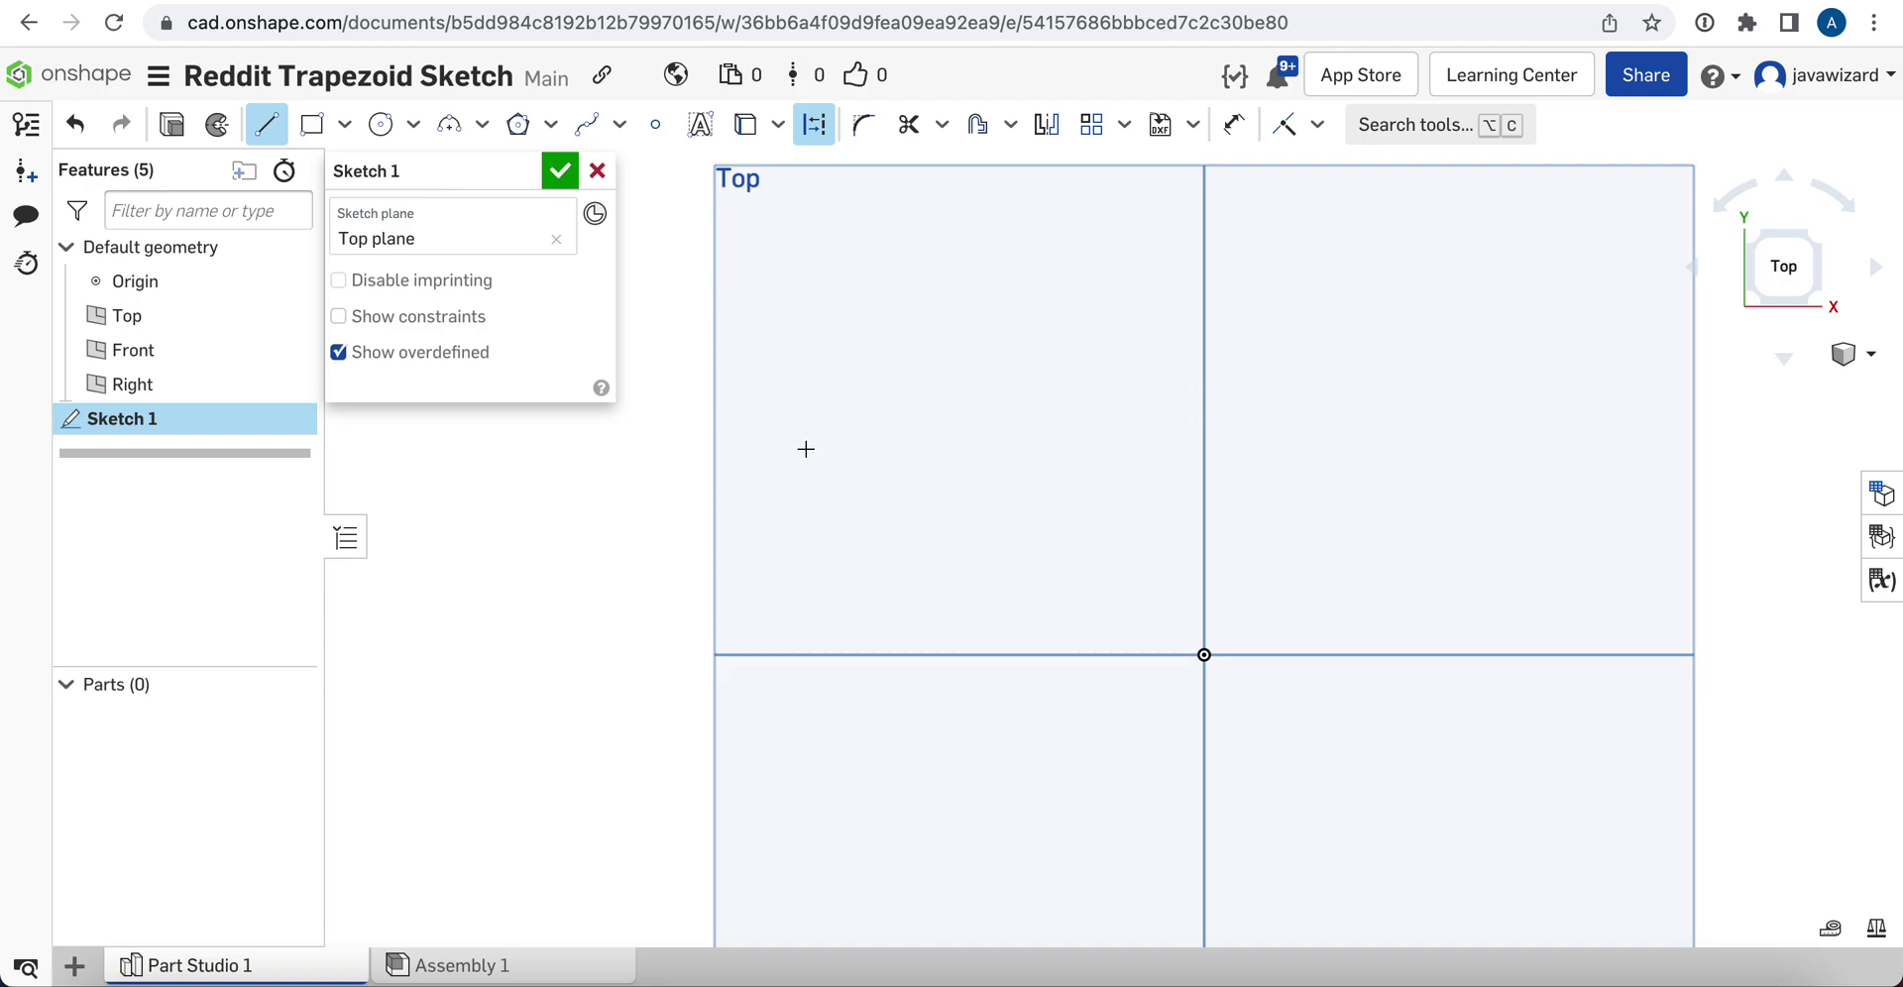
left_click(1018, 440)
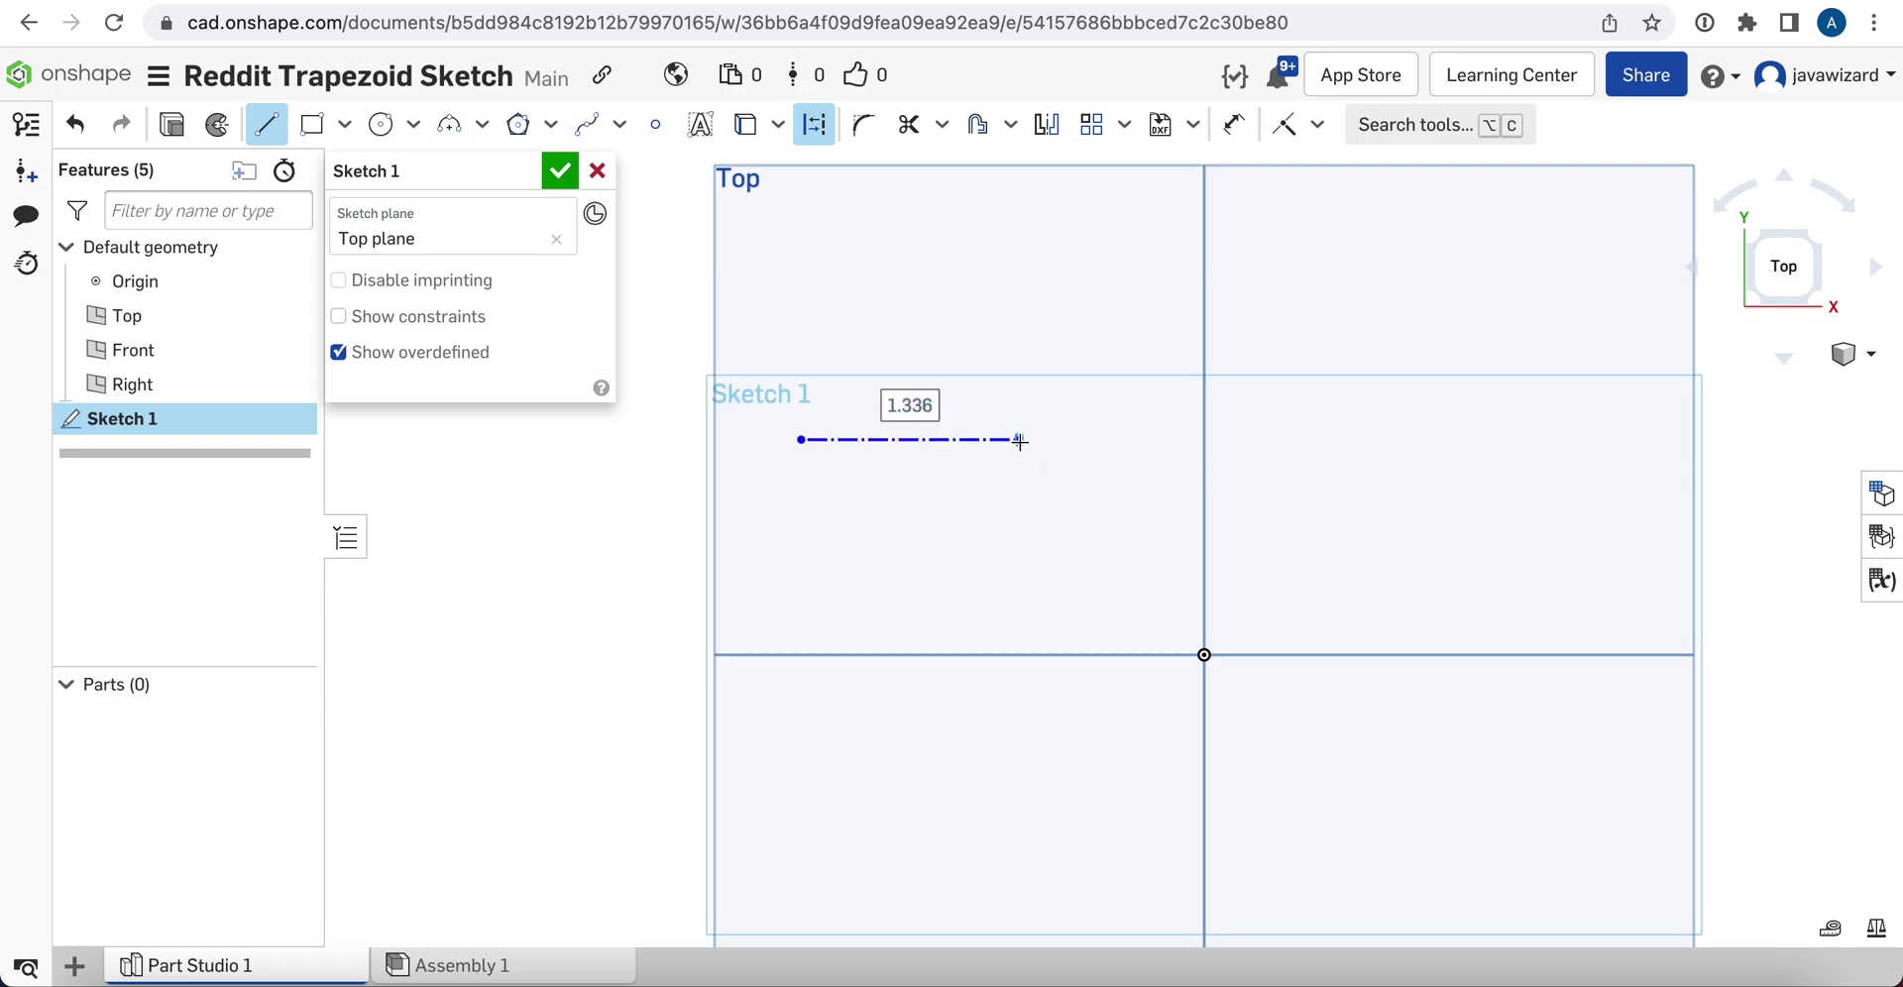
key("Escape")
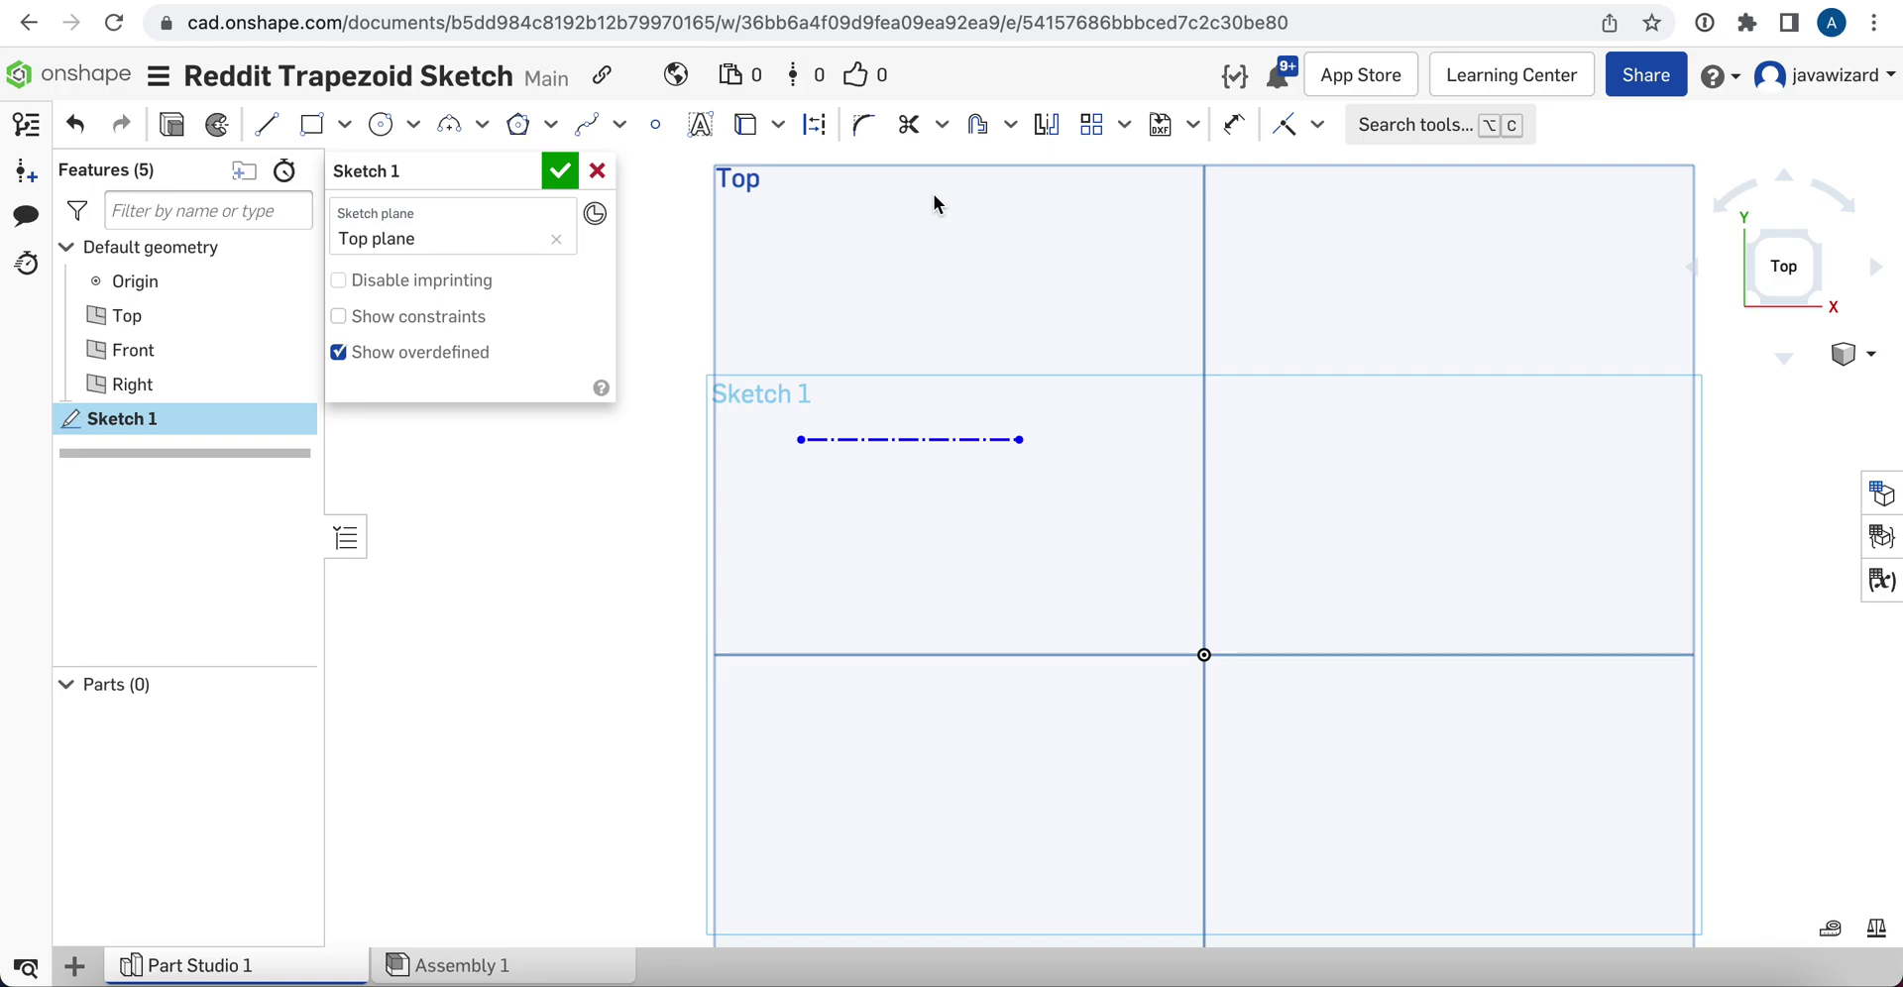
- Draw two vertical lines: a short 0.939 one on the left and a 1.951 one on the right
left_click(265, 124)
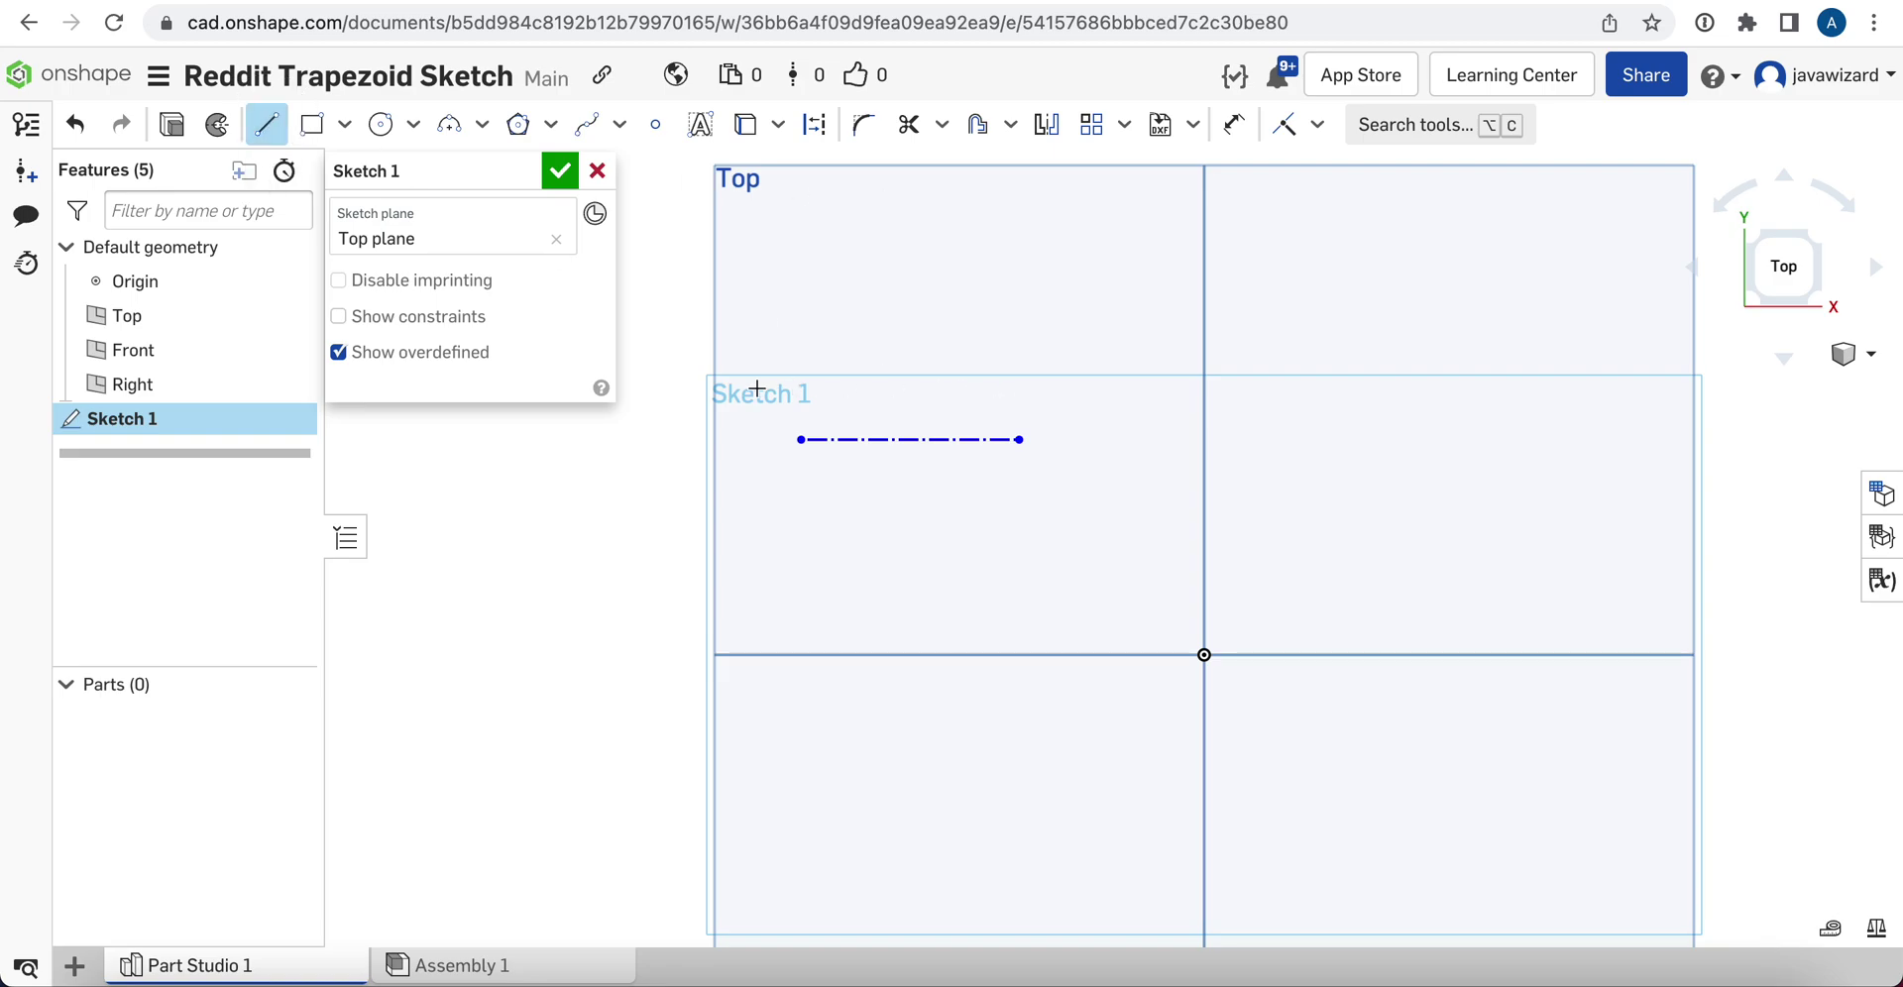
left_click(748, 342)
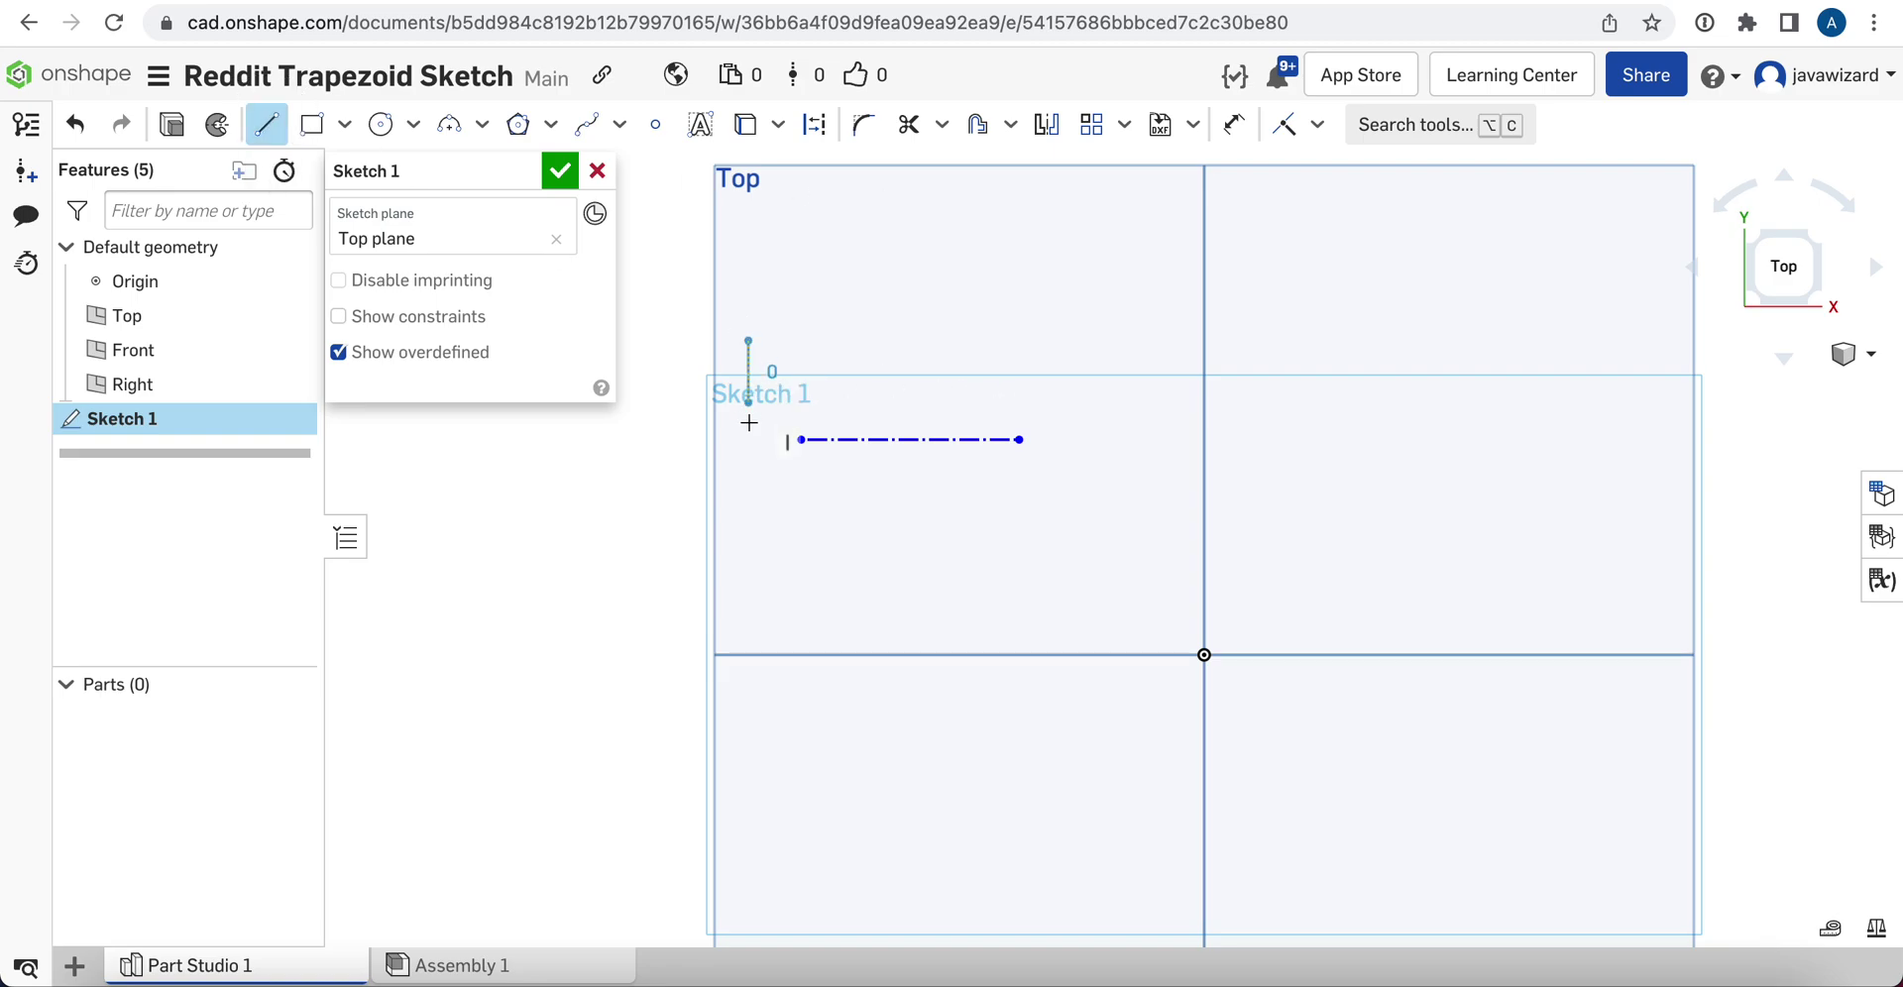
left_click(748, 493)
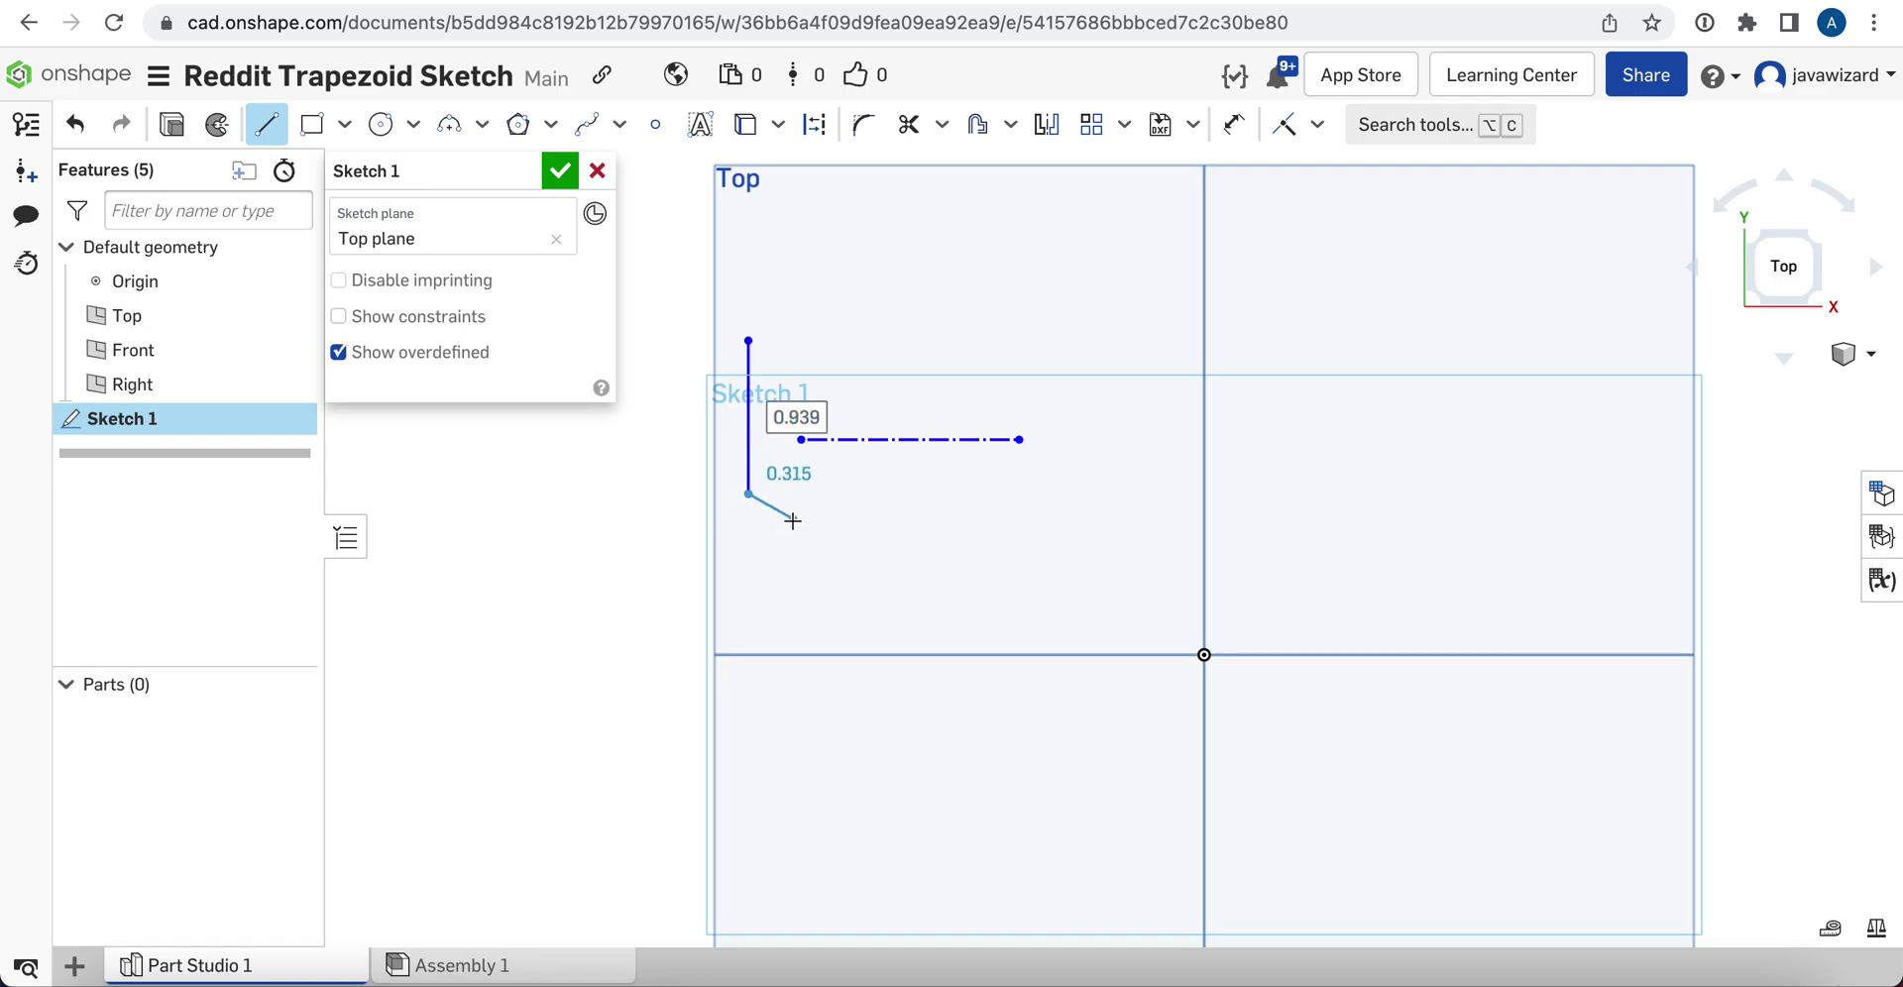
key("Escape")
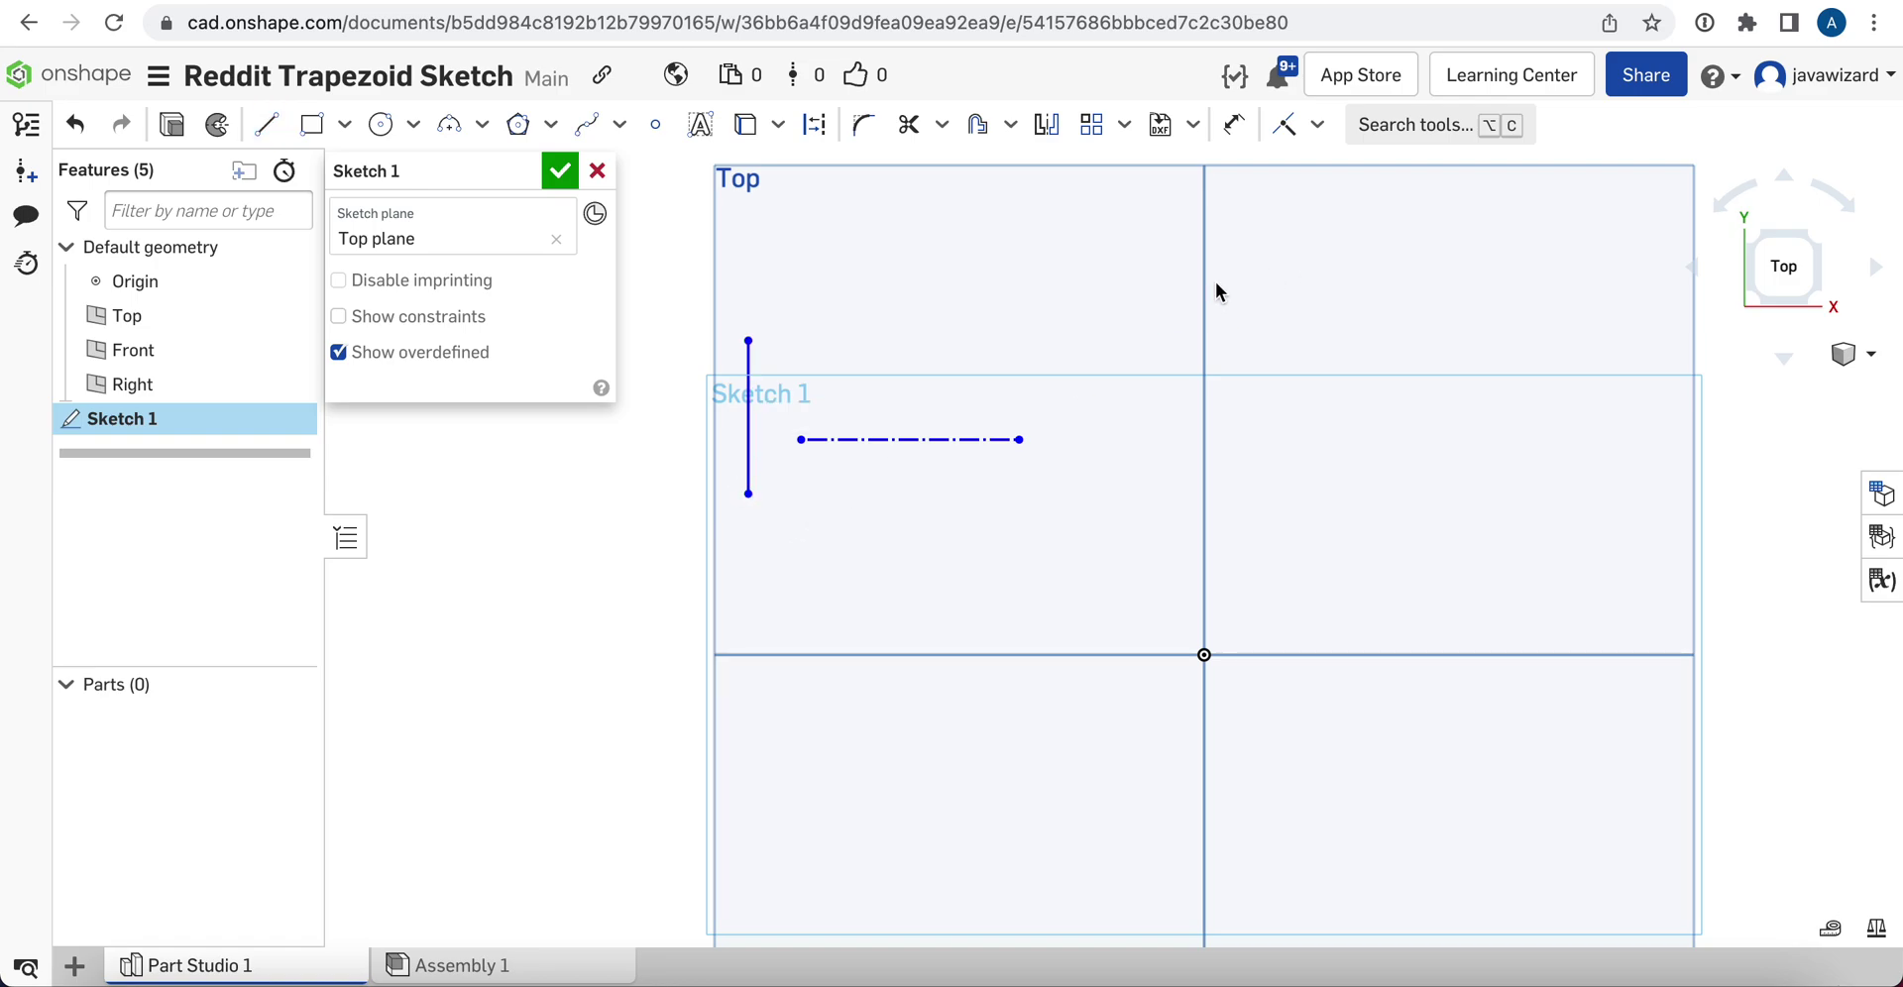
left_click(265, 124)
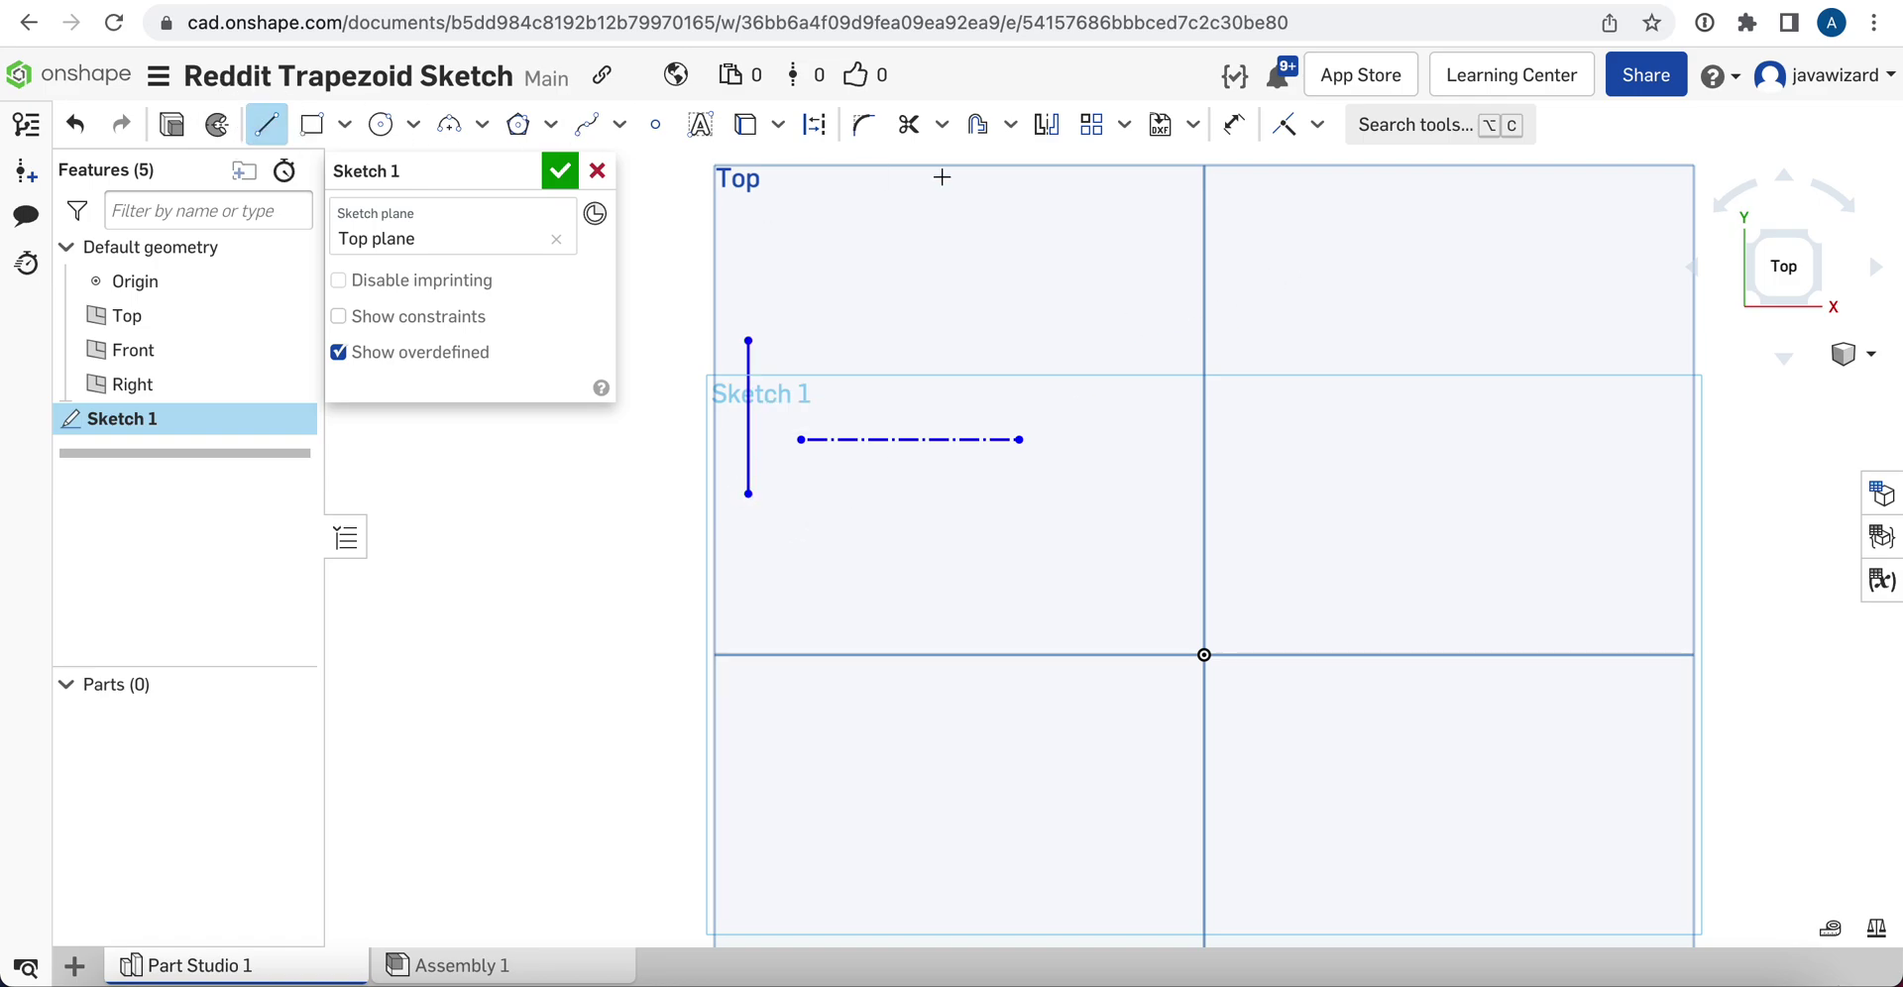
left_click(1101, 294)
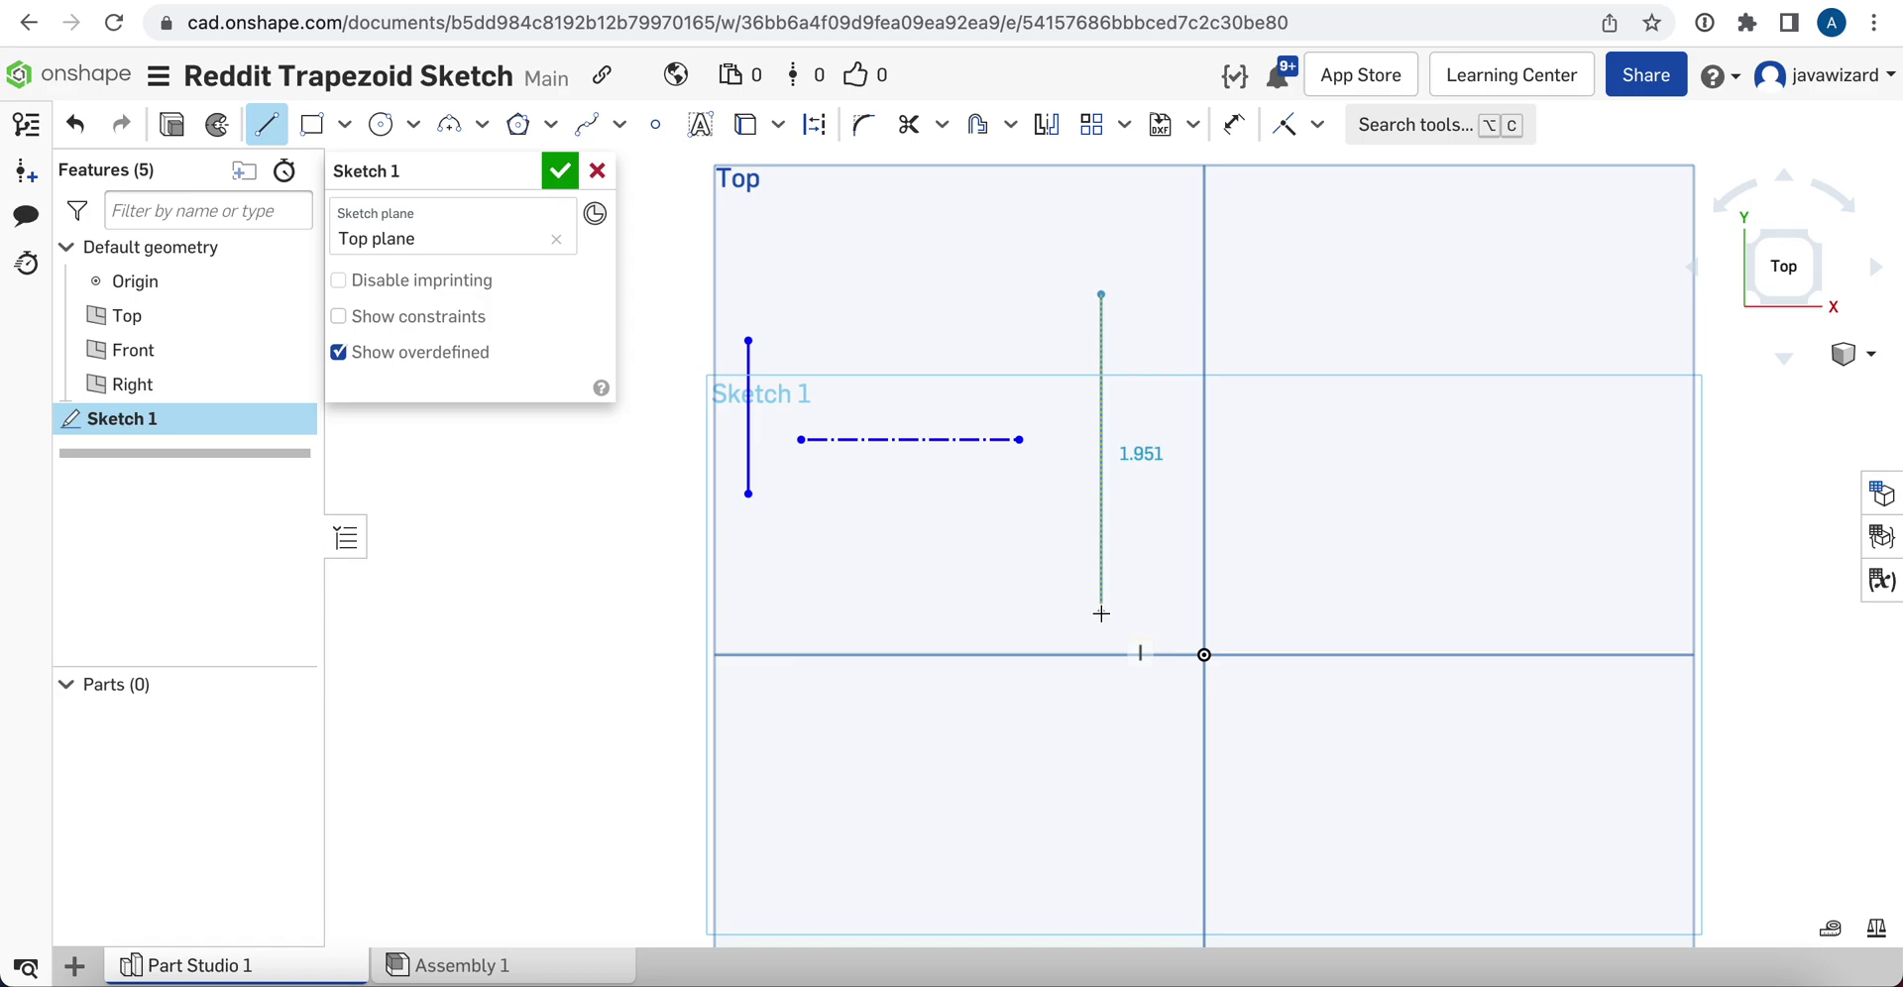
left_click(1101, 614)
key("Escape")
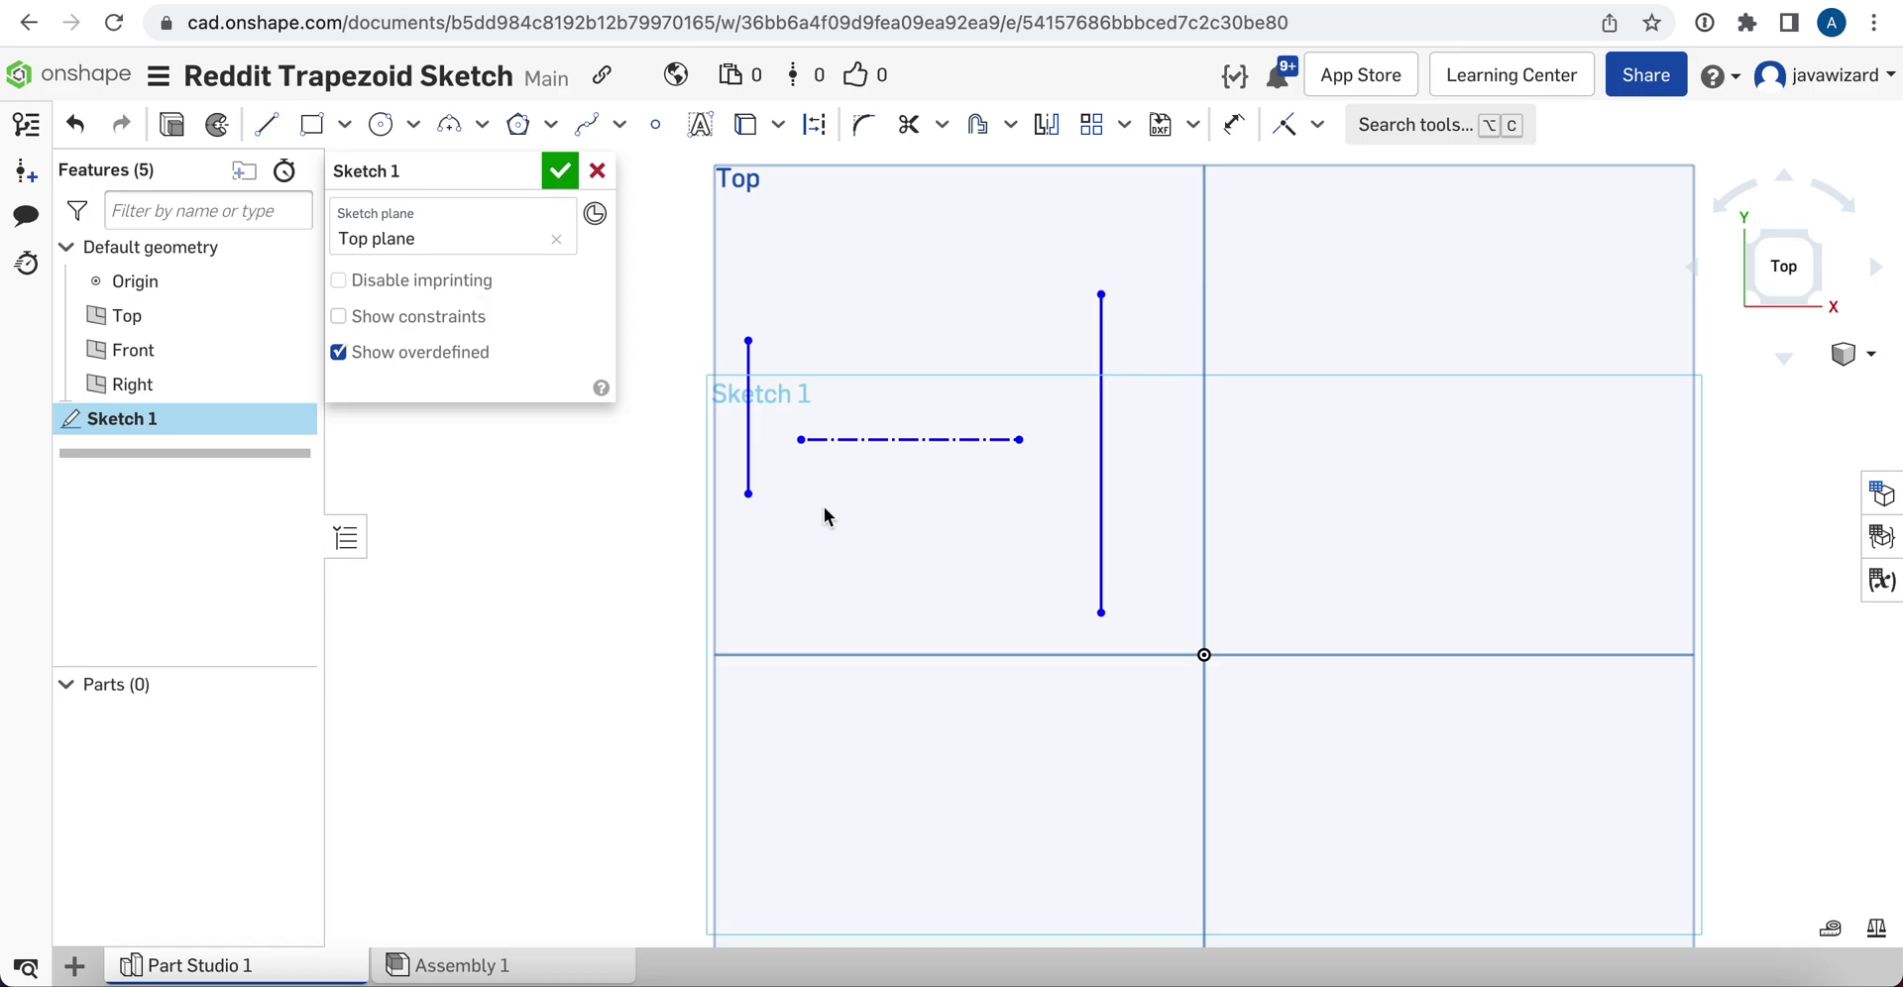
- Apply Midpoint constraints tying each construction-line endpoint to the short and long vertical lines
left_click(801, 439)
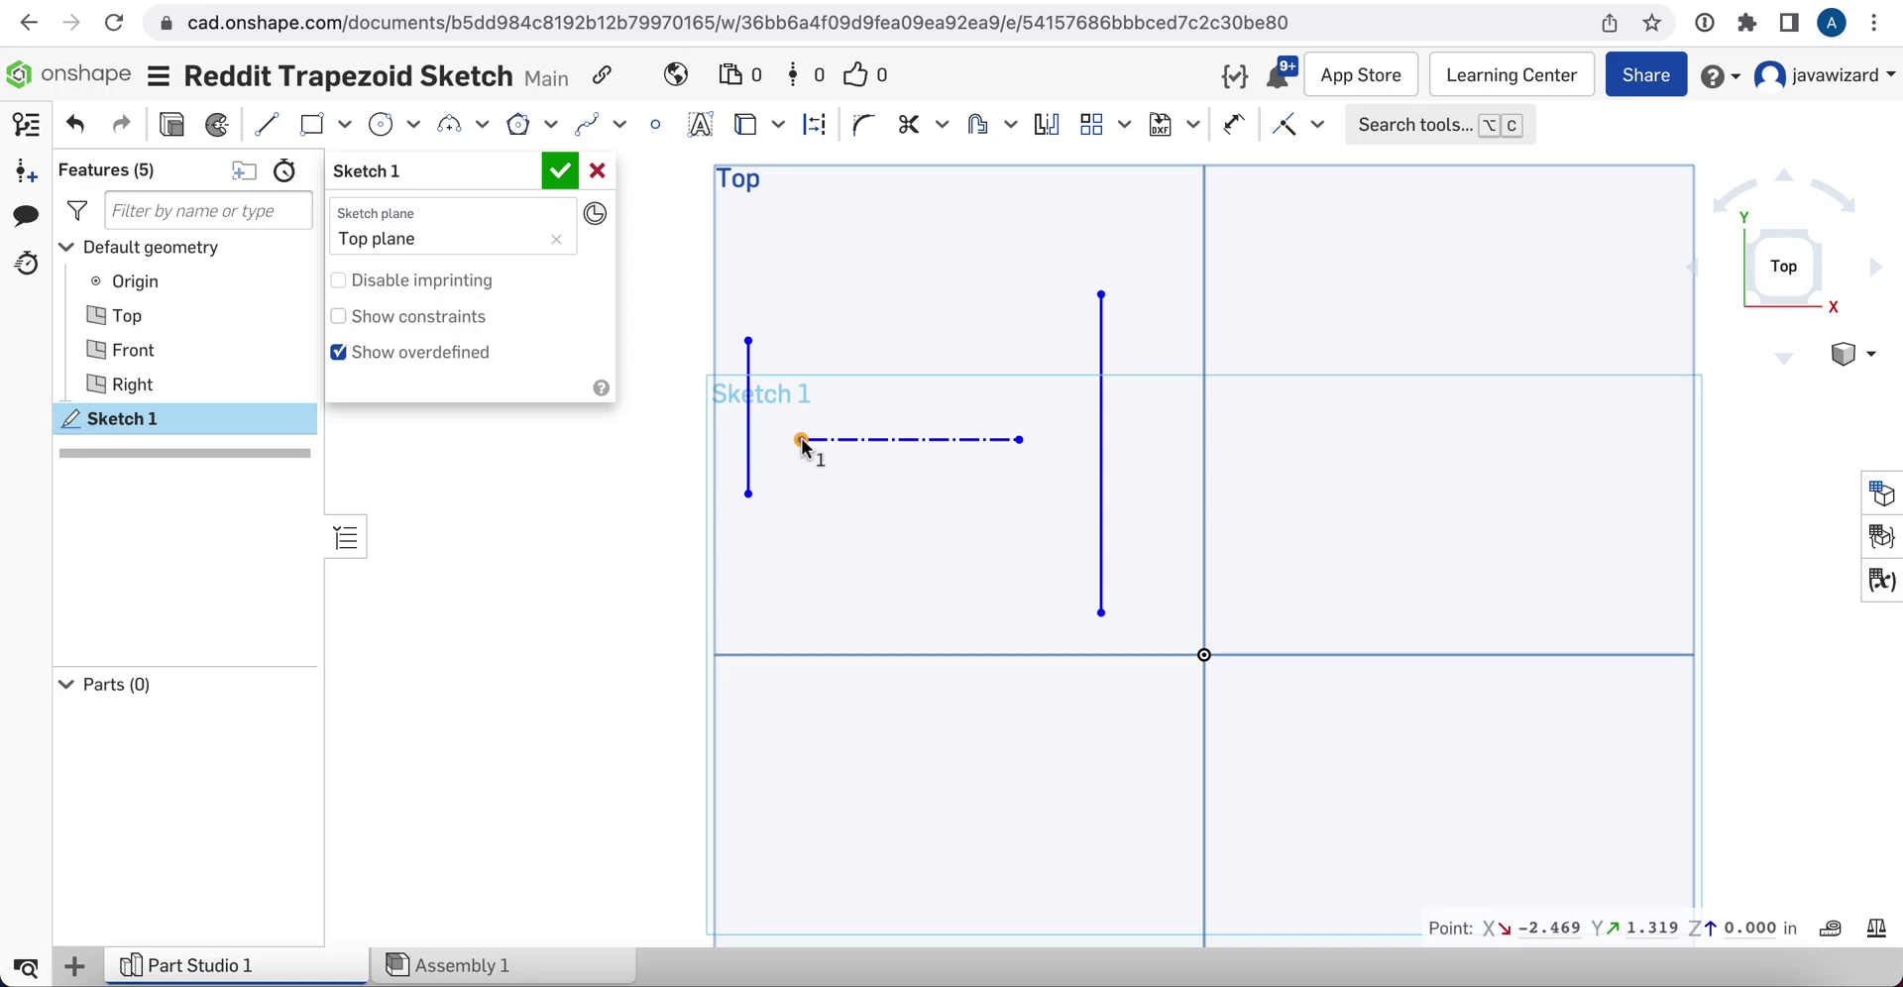
left_click(749, 441)
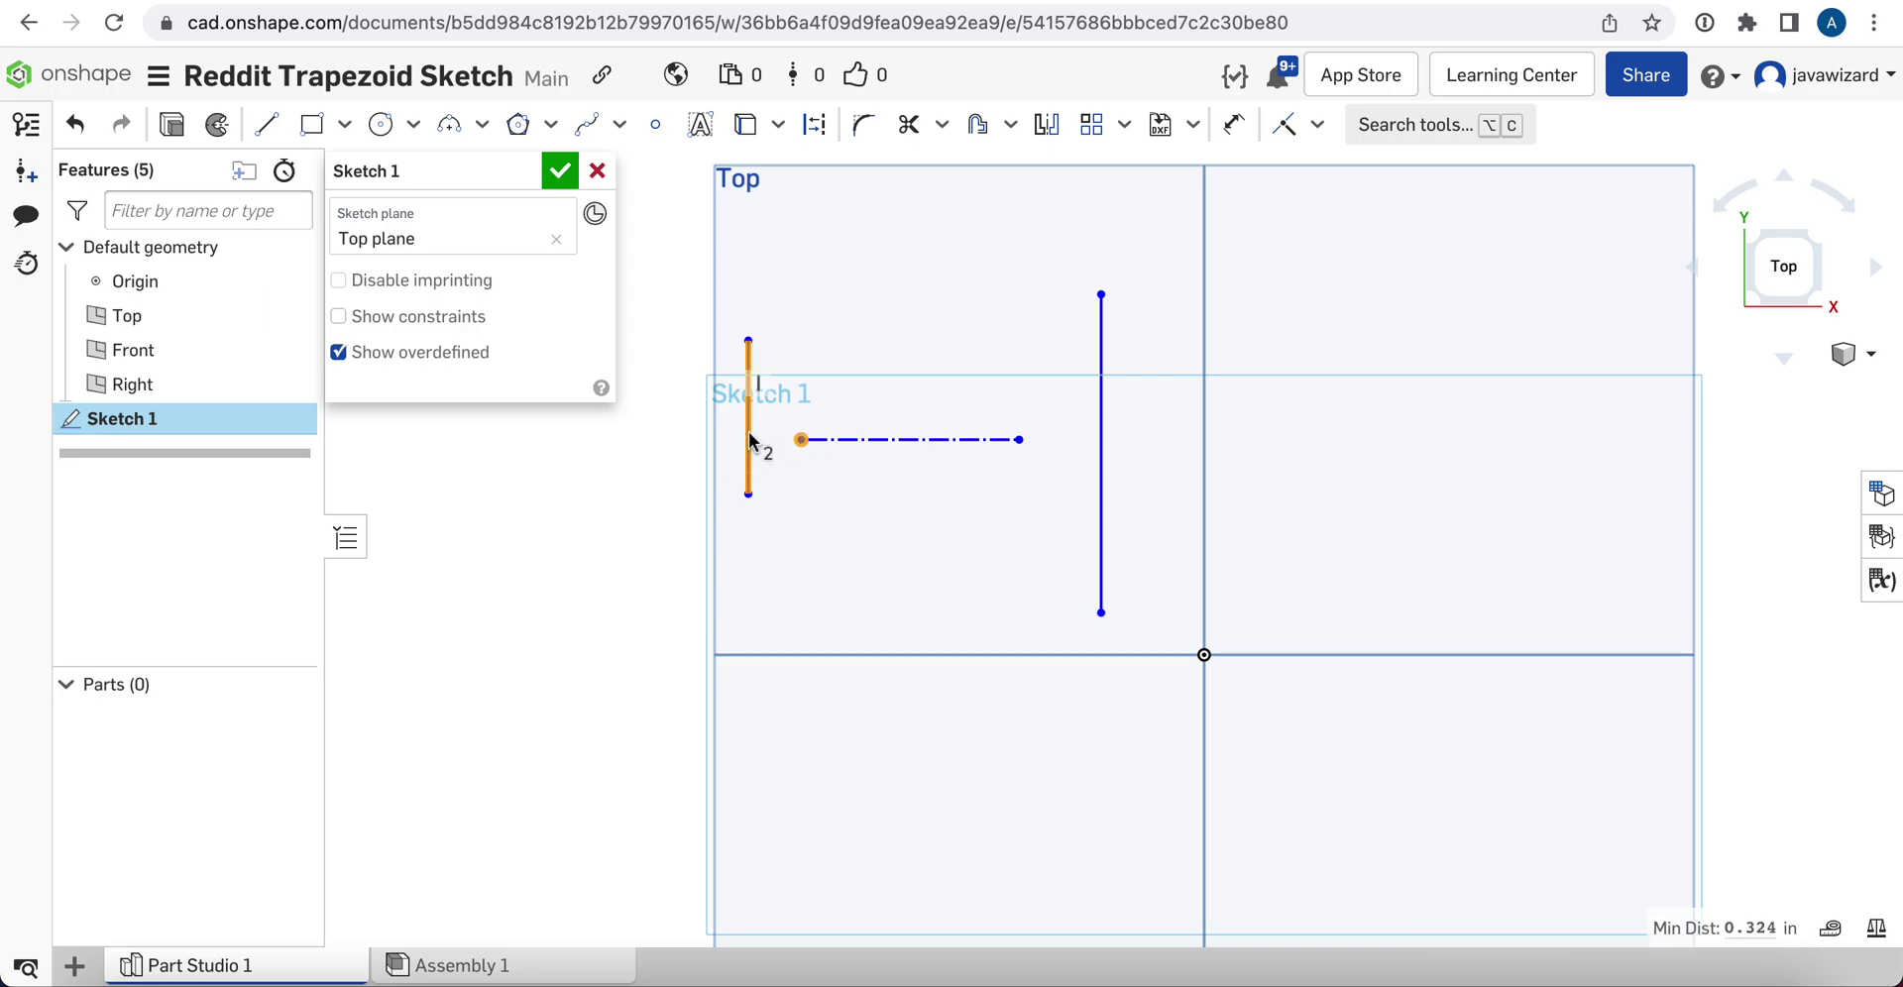
left_click(1318, 123)
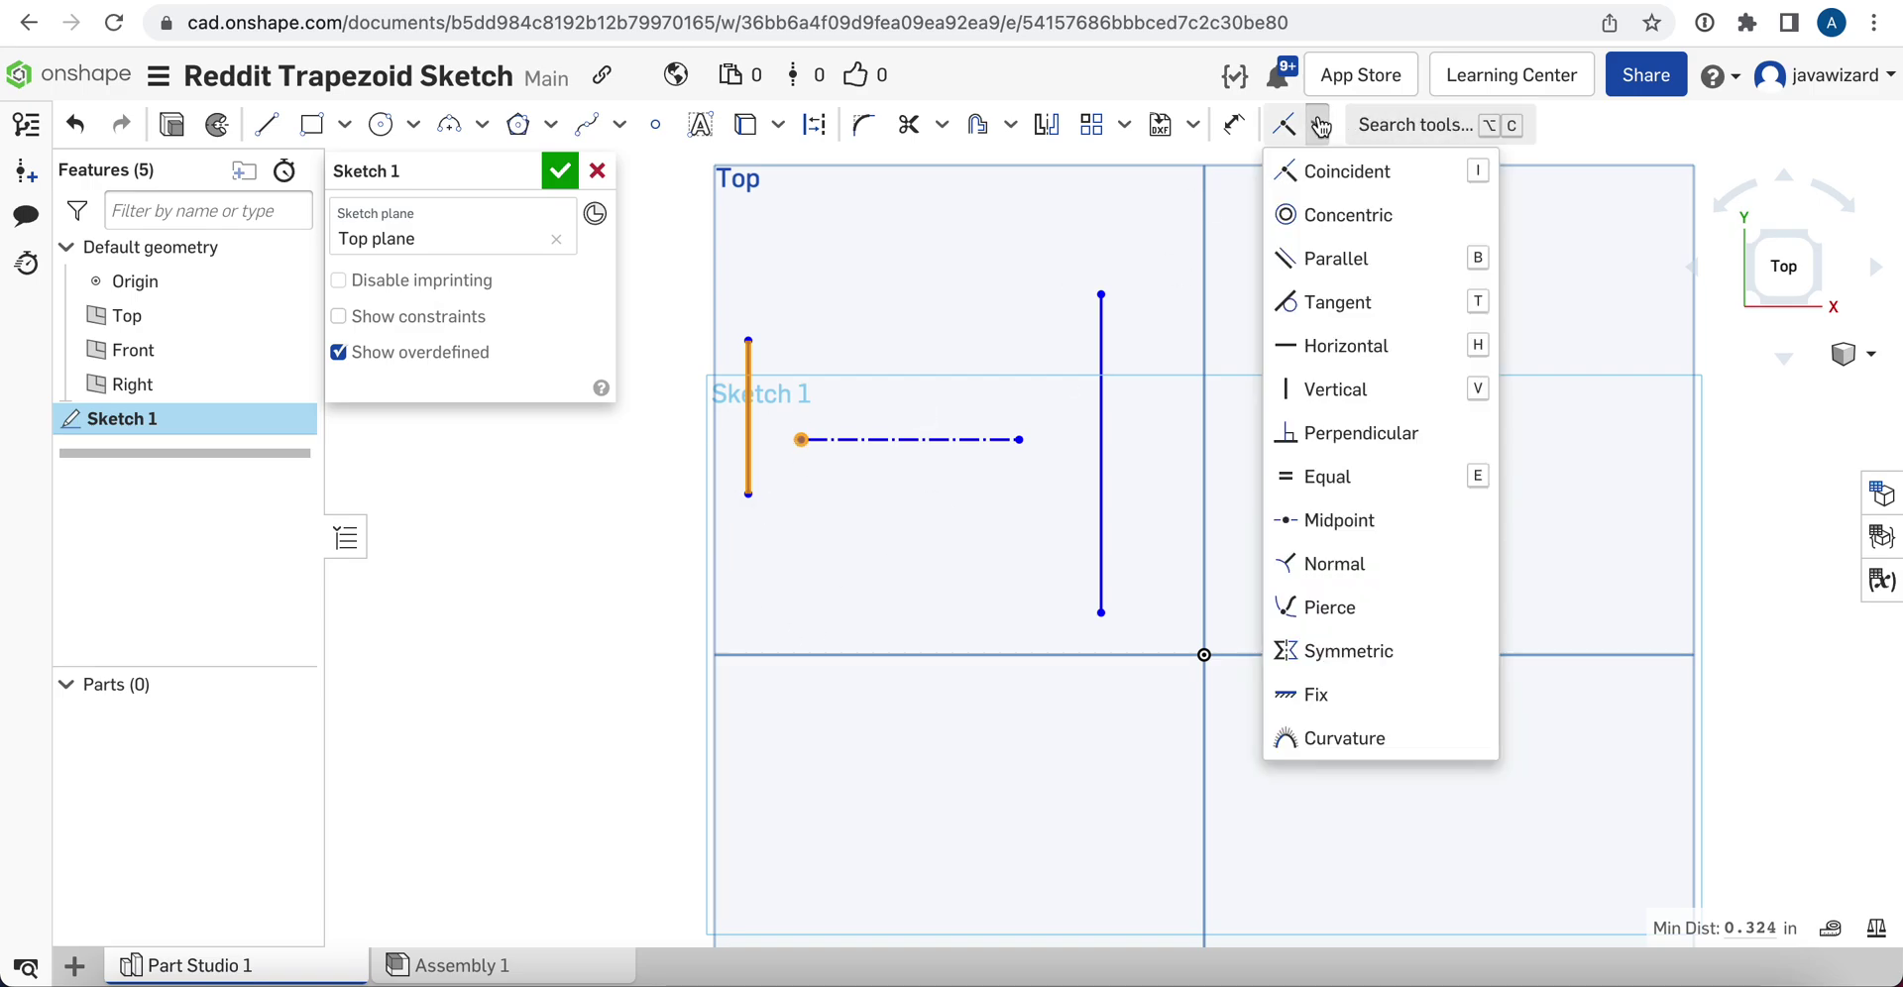
left_click(1378, 521)
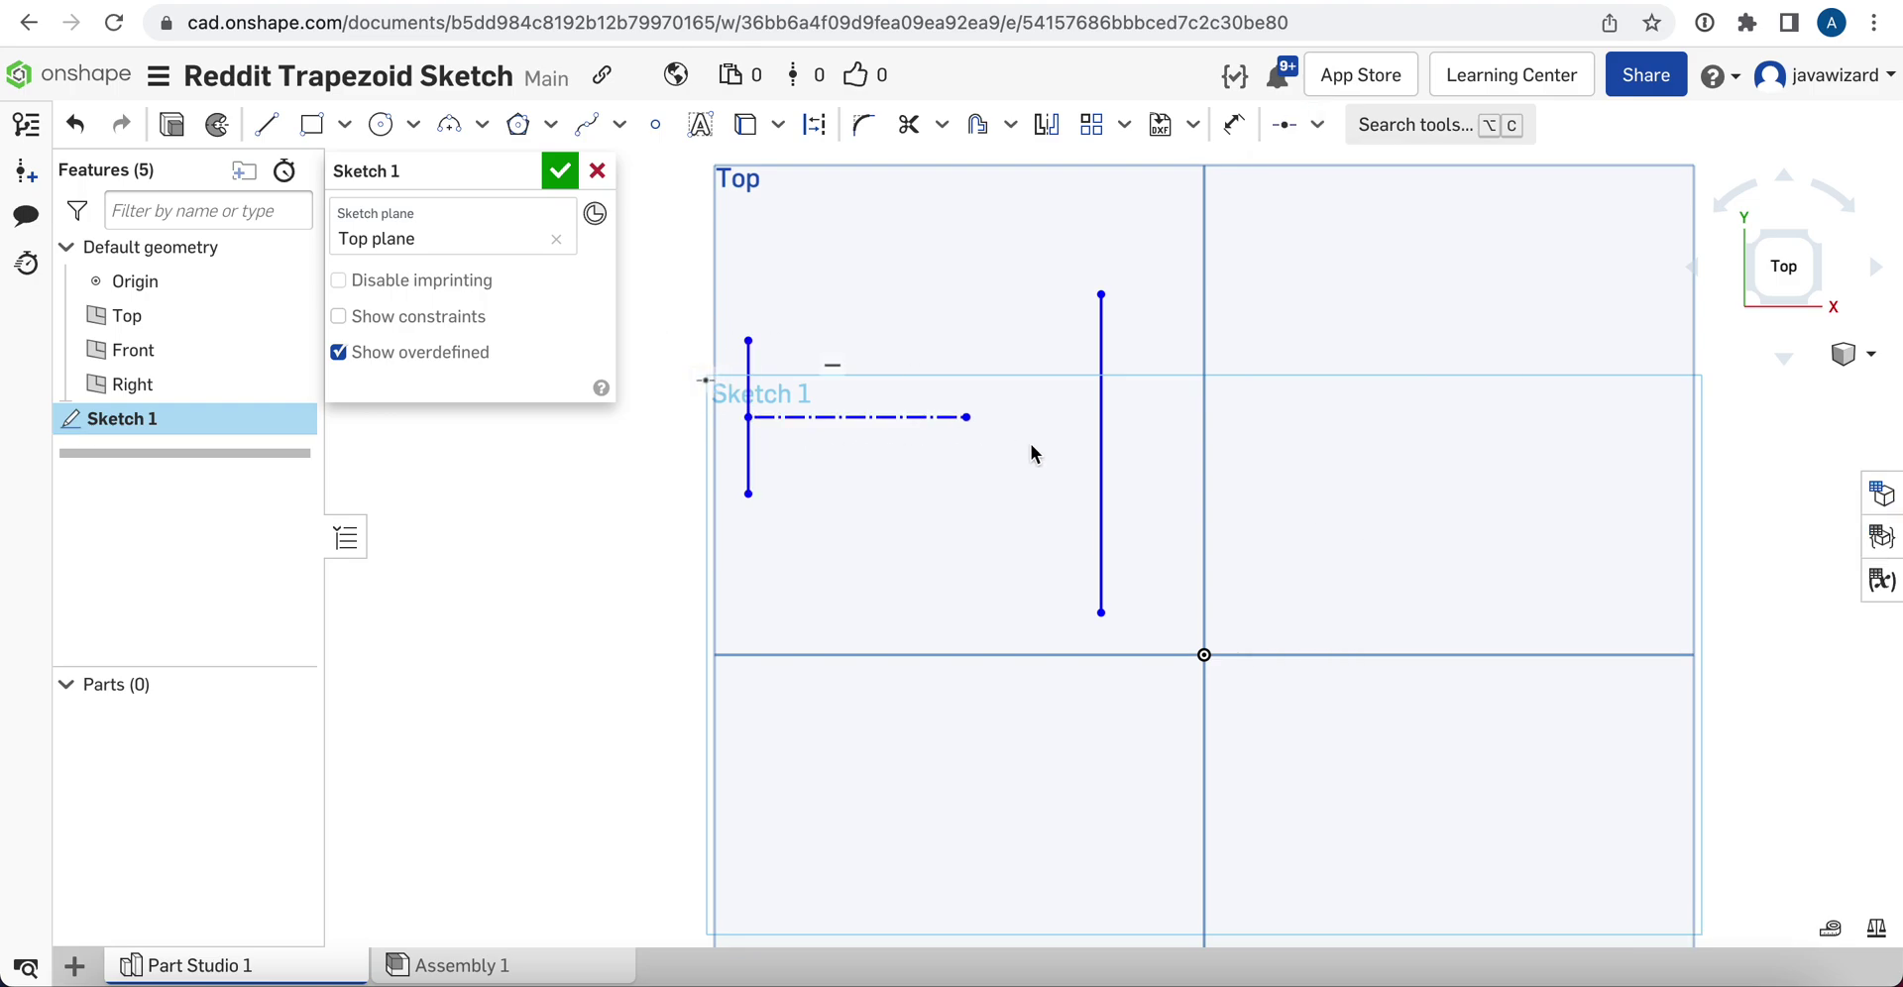
left_click(967, 418)
left_click(1102, 435)
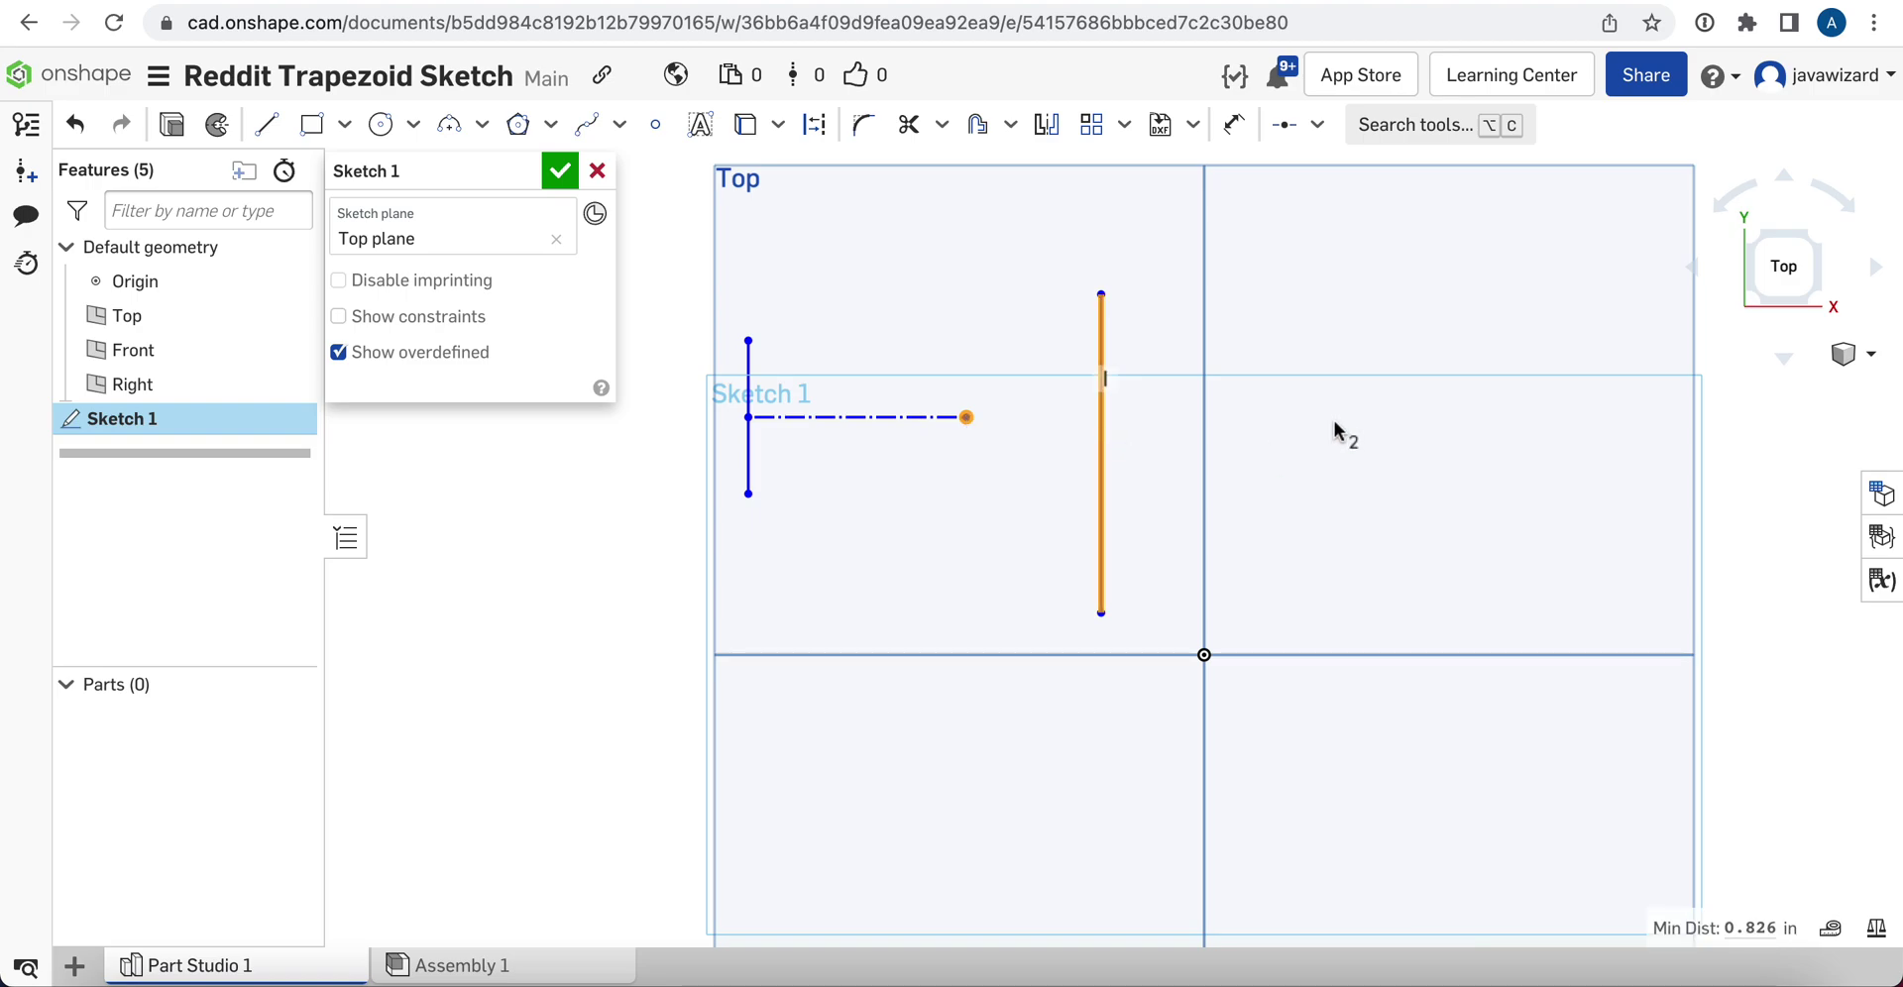
left_click(1319, 126)
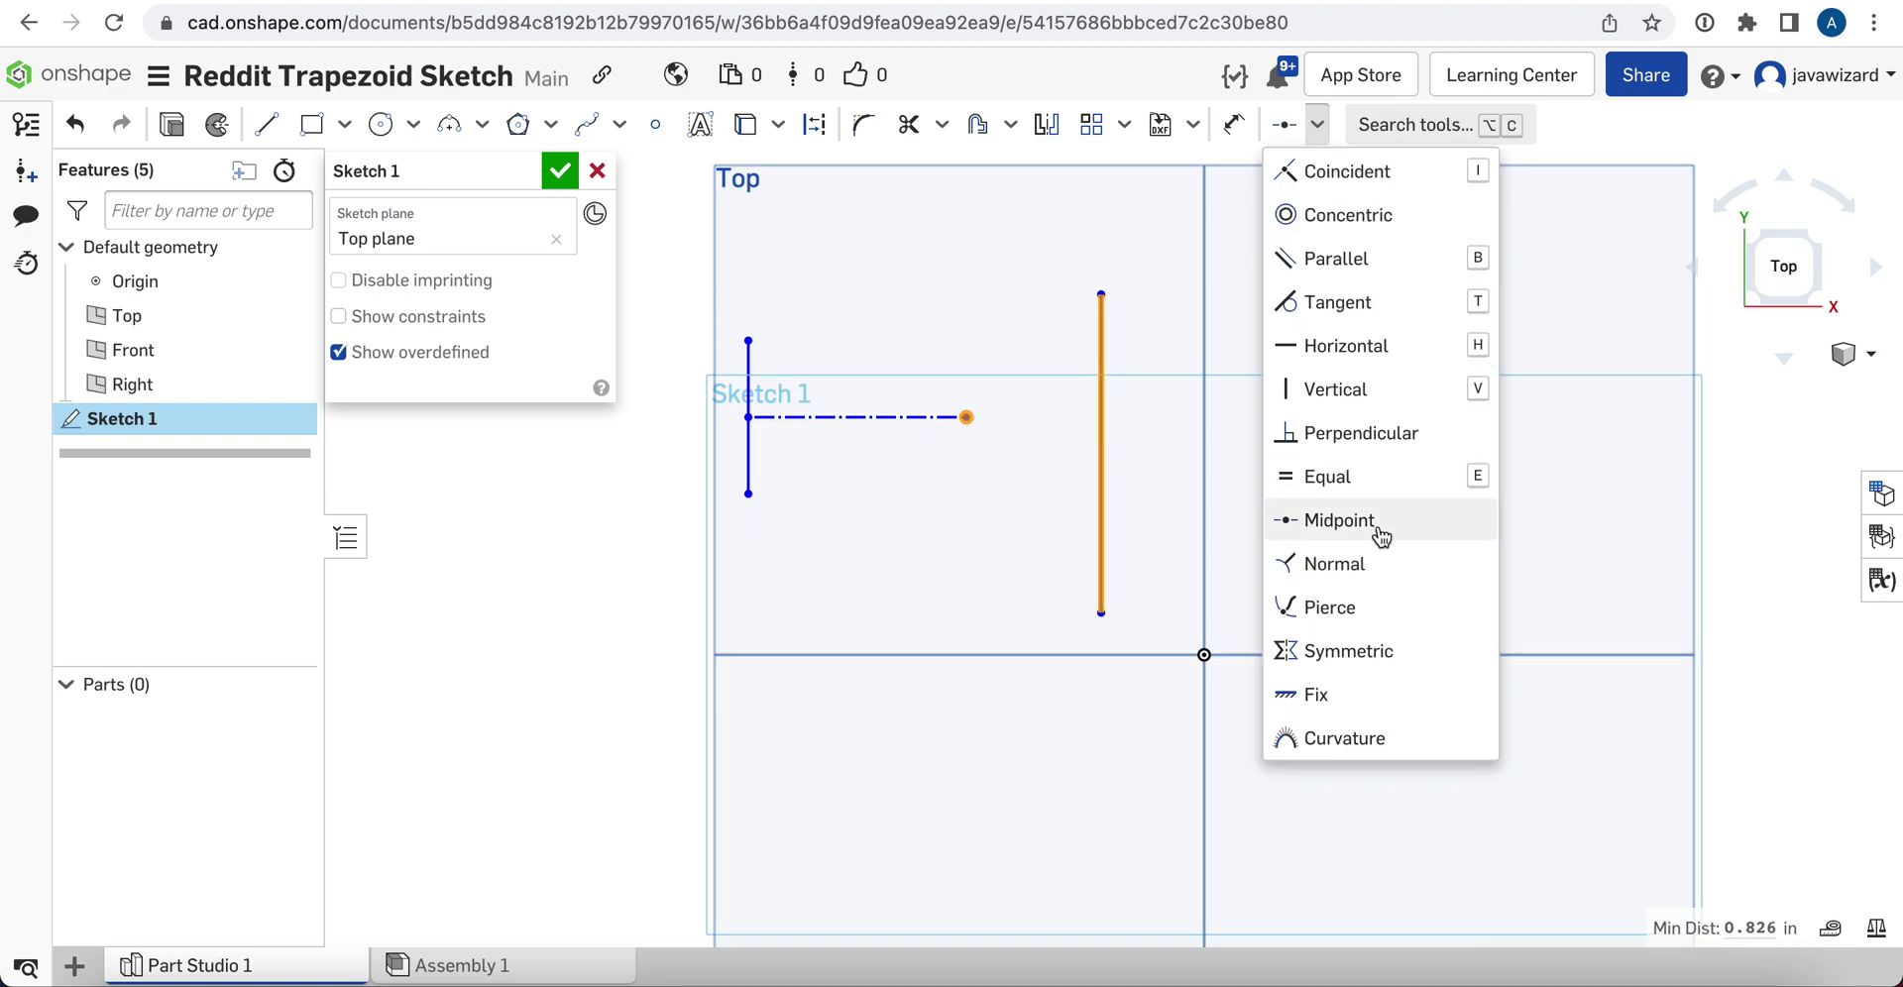
left_click(1317, 126)
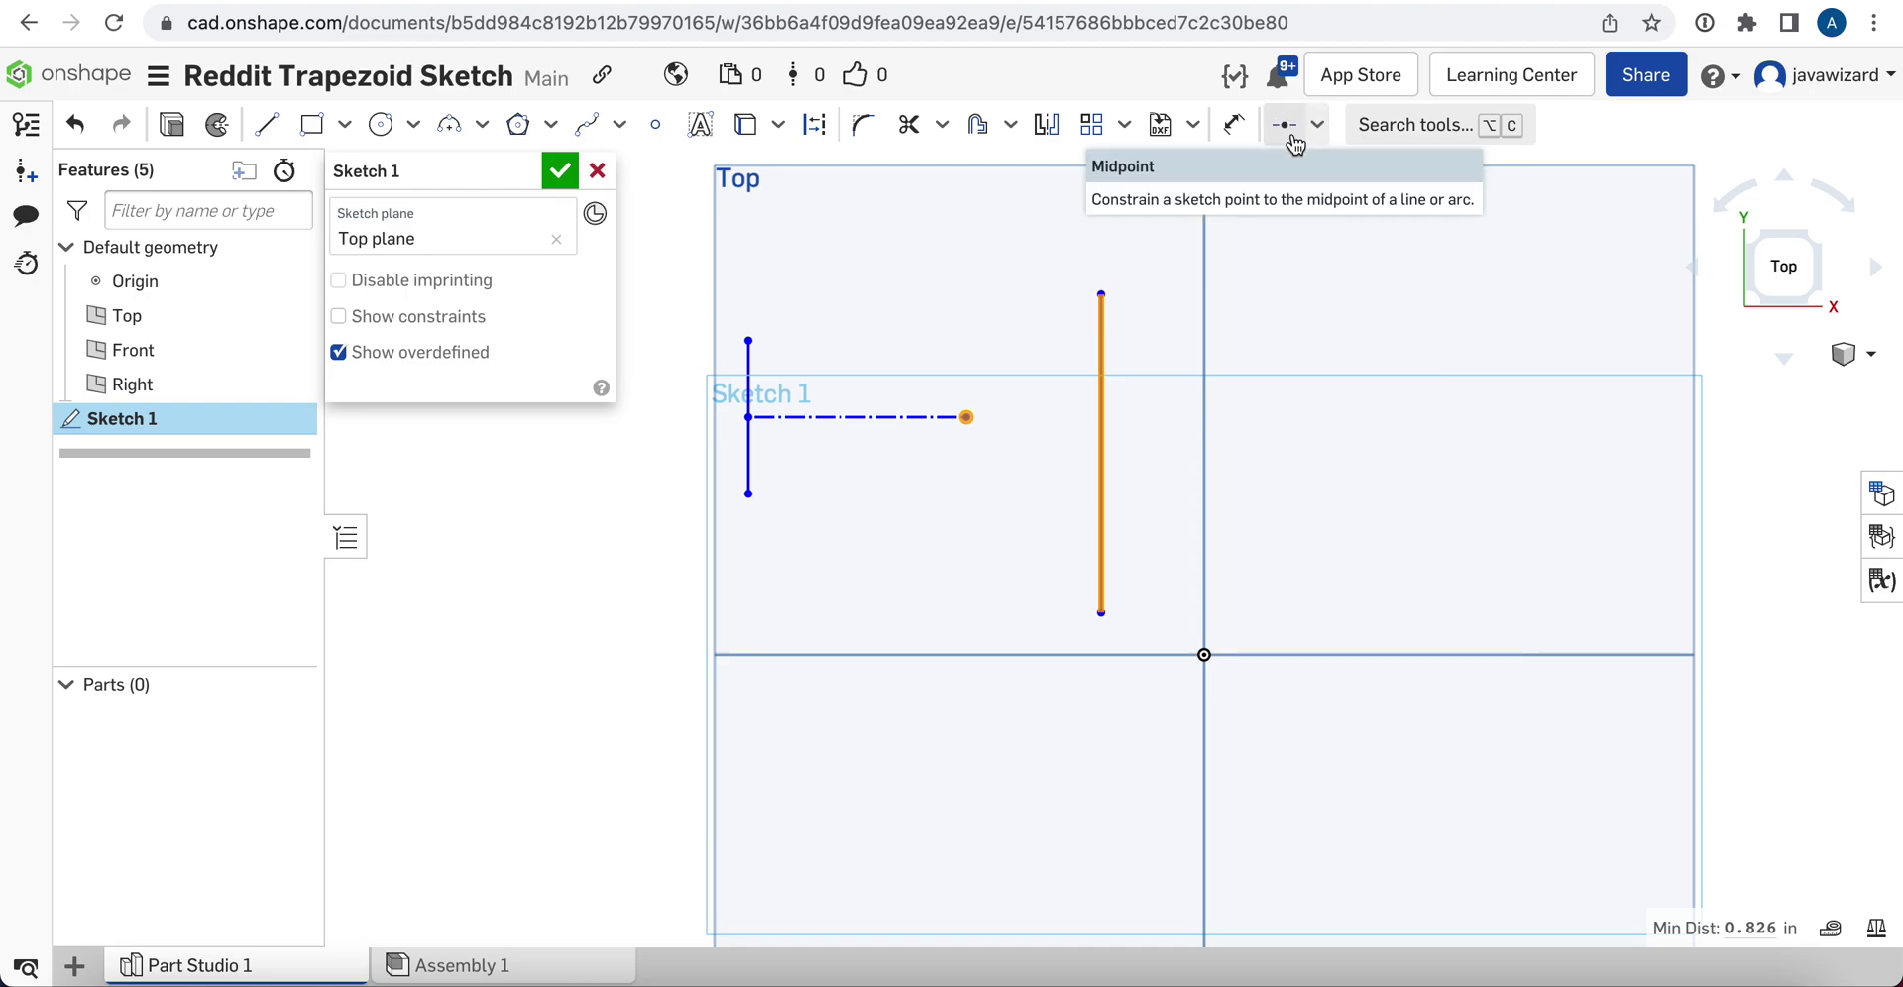
left_click(1285, 126)
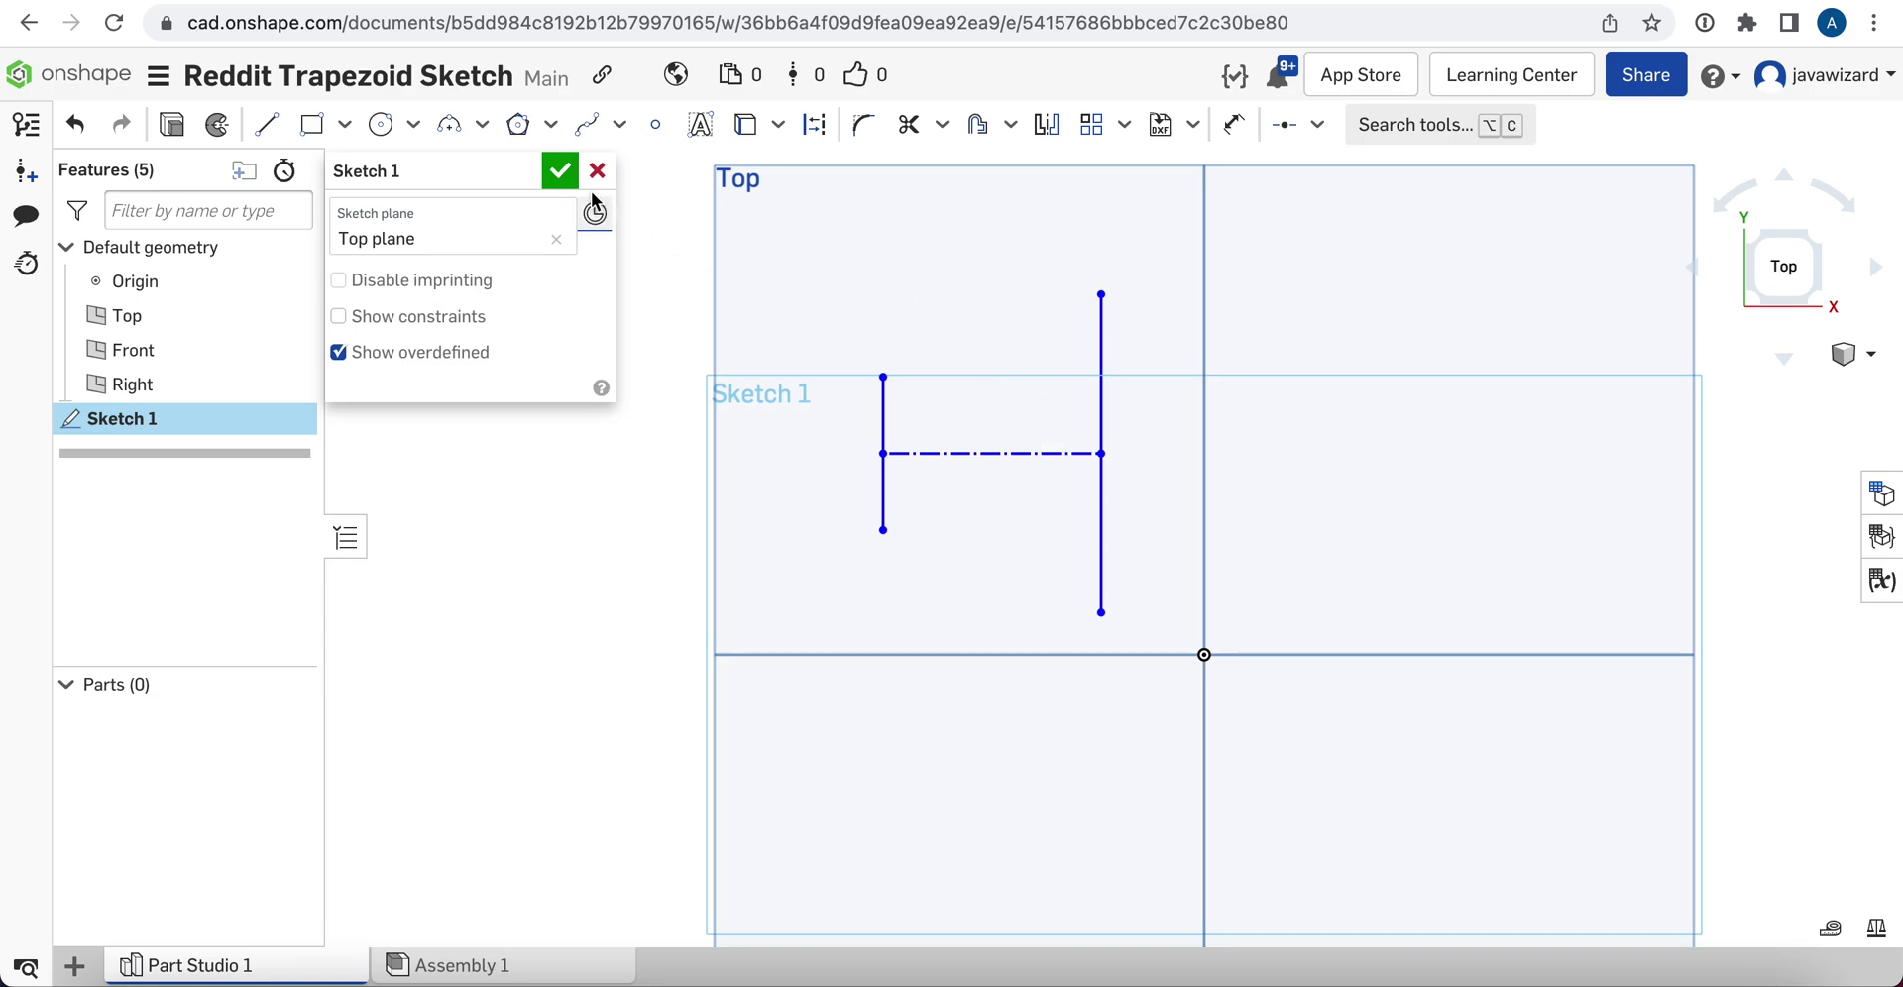
- Draw top and bottom lines joining the vertical lines' ends to close the trapezoid
left_click(265, 125)
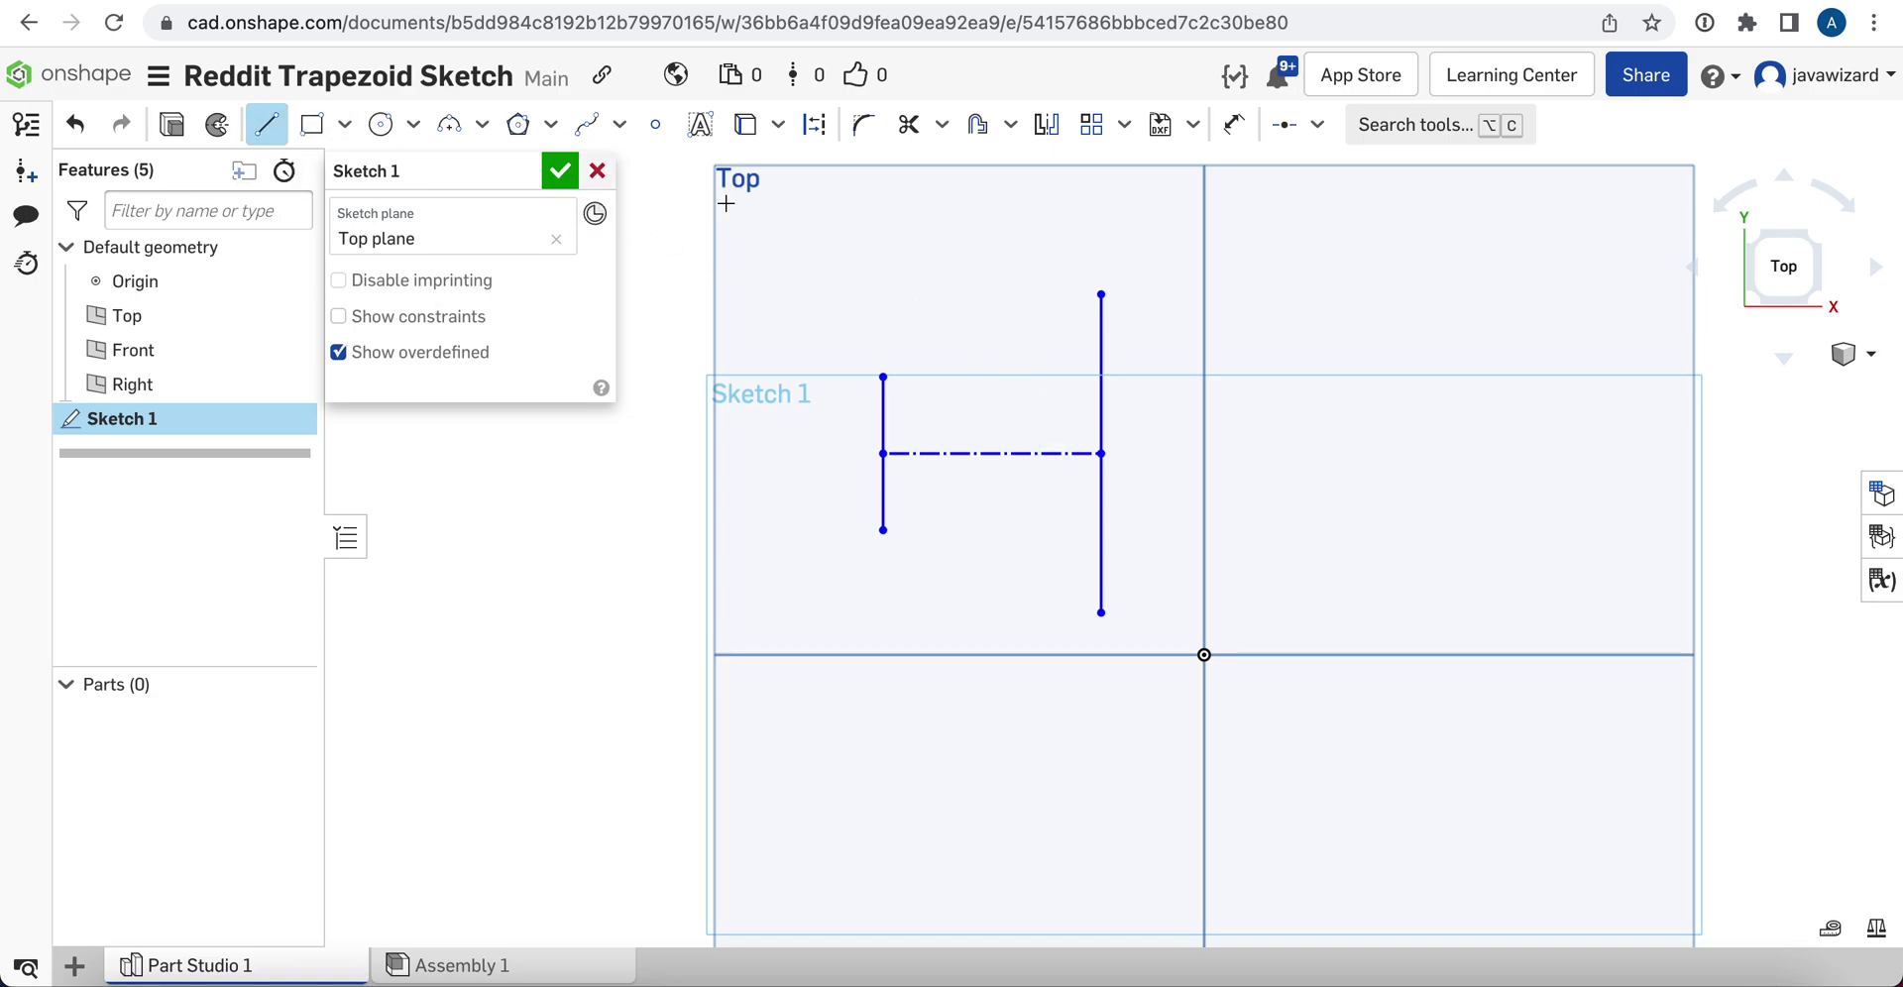
left_click(883, 377)
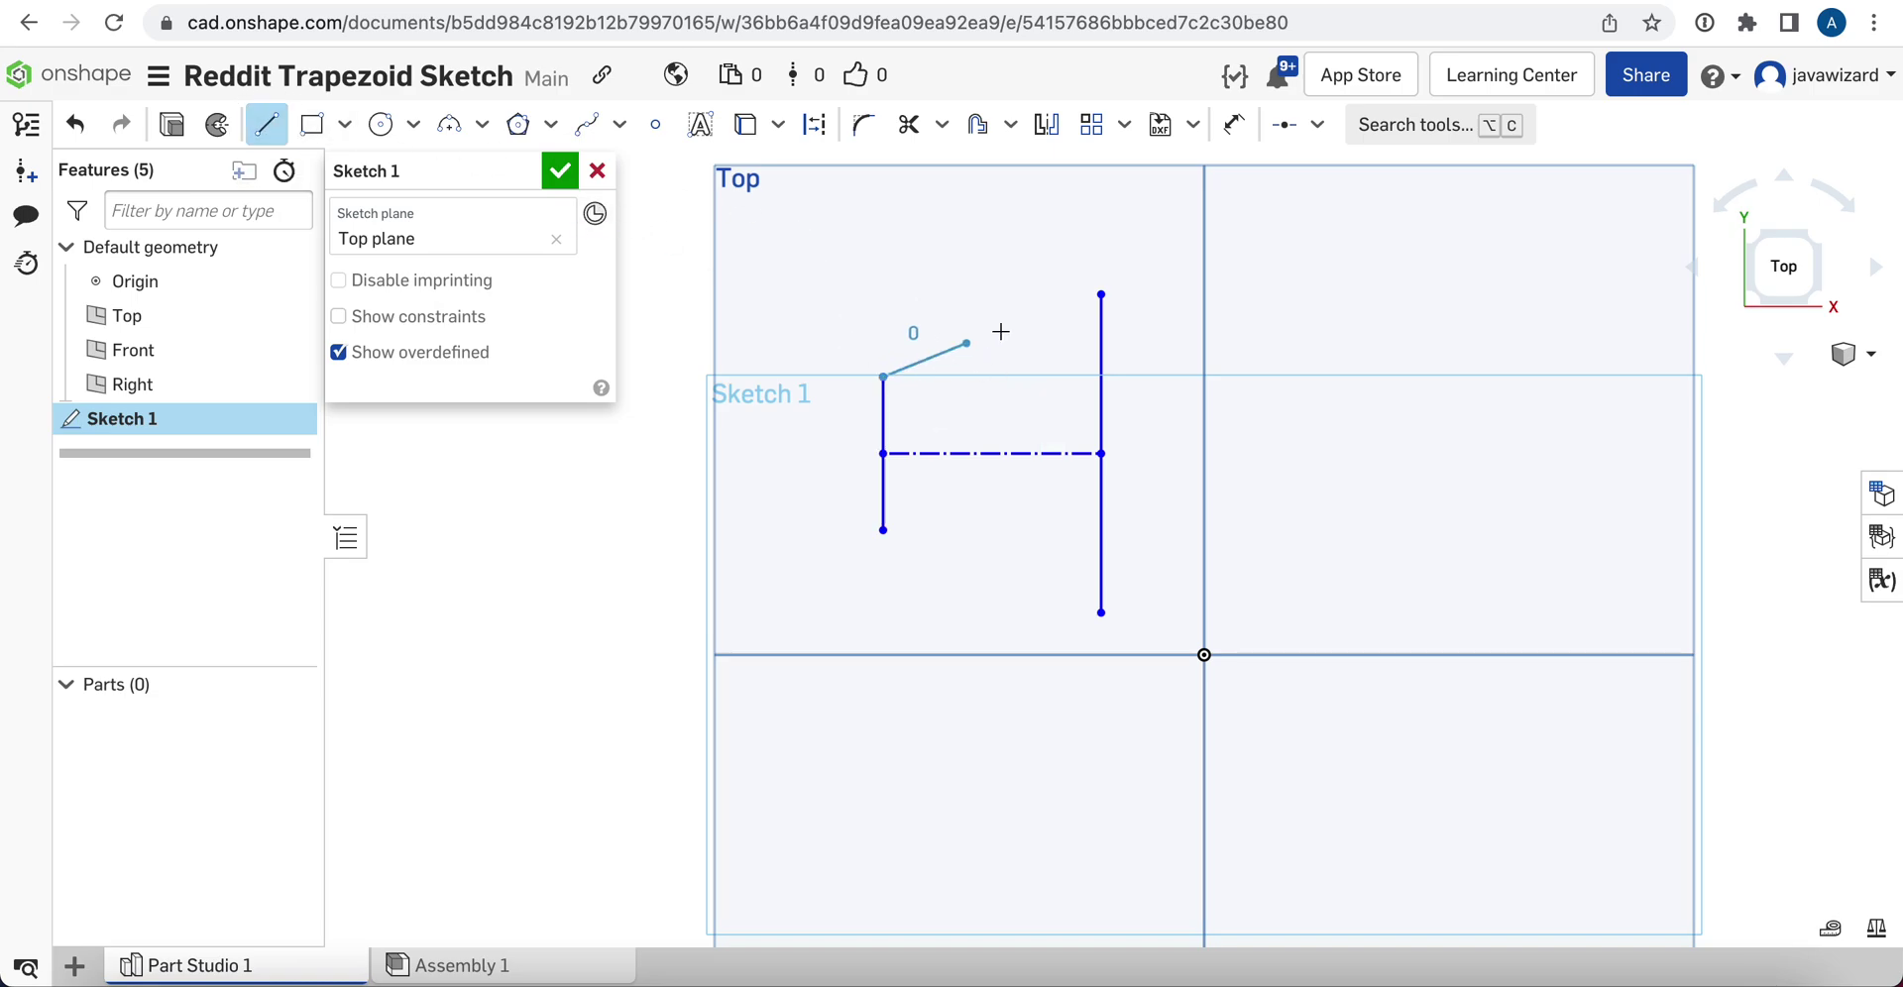
left_click(1101, 294)
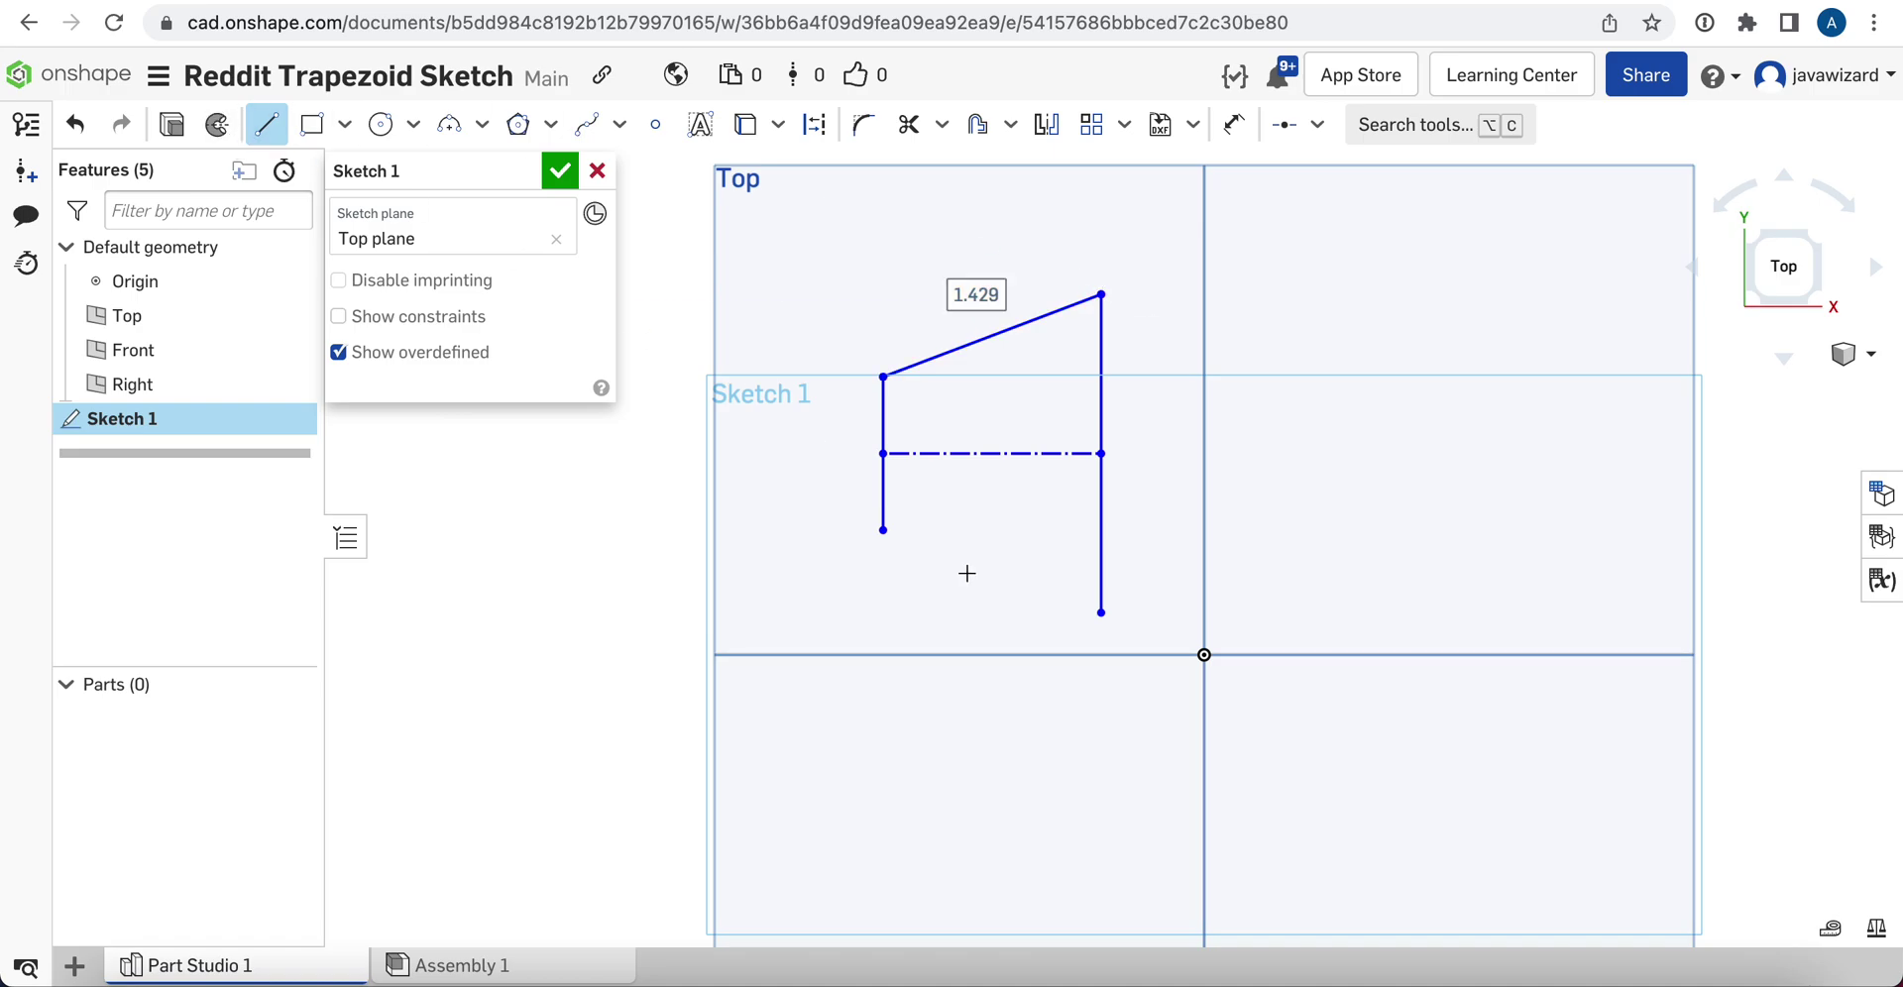
left_click(883, 530)
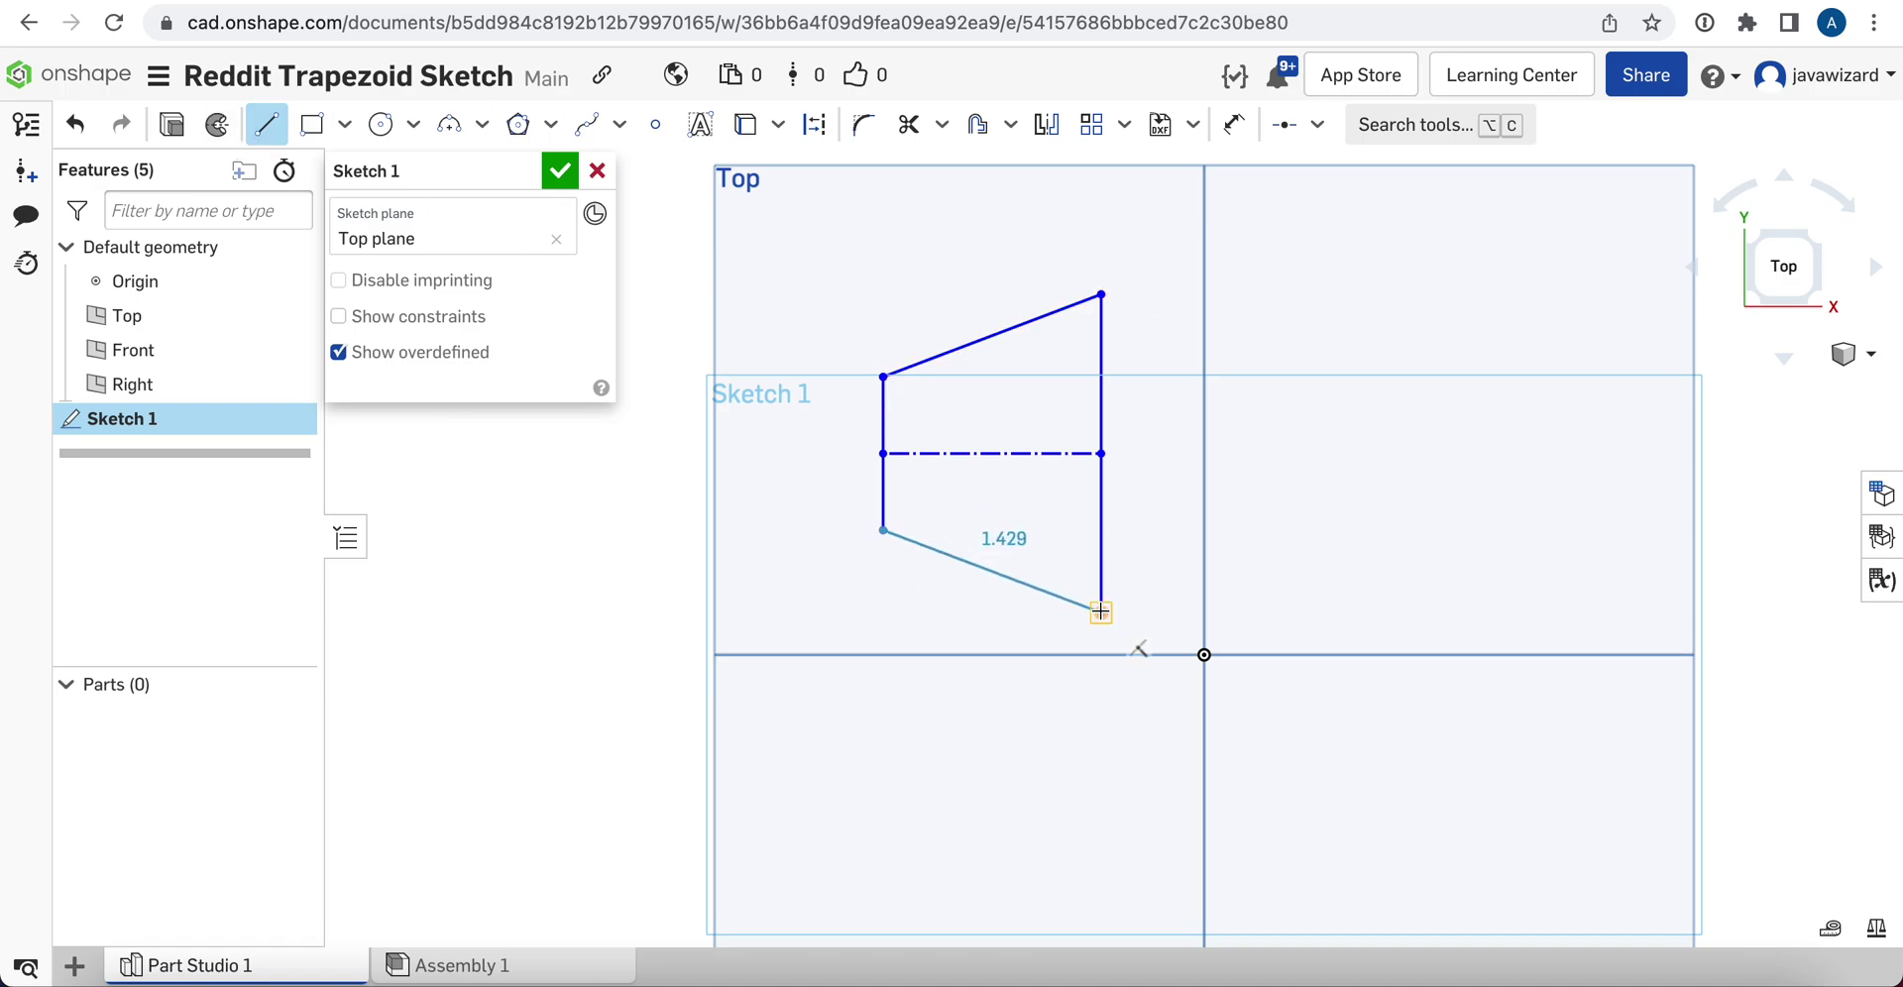
left_click(1101, 611)
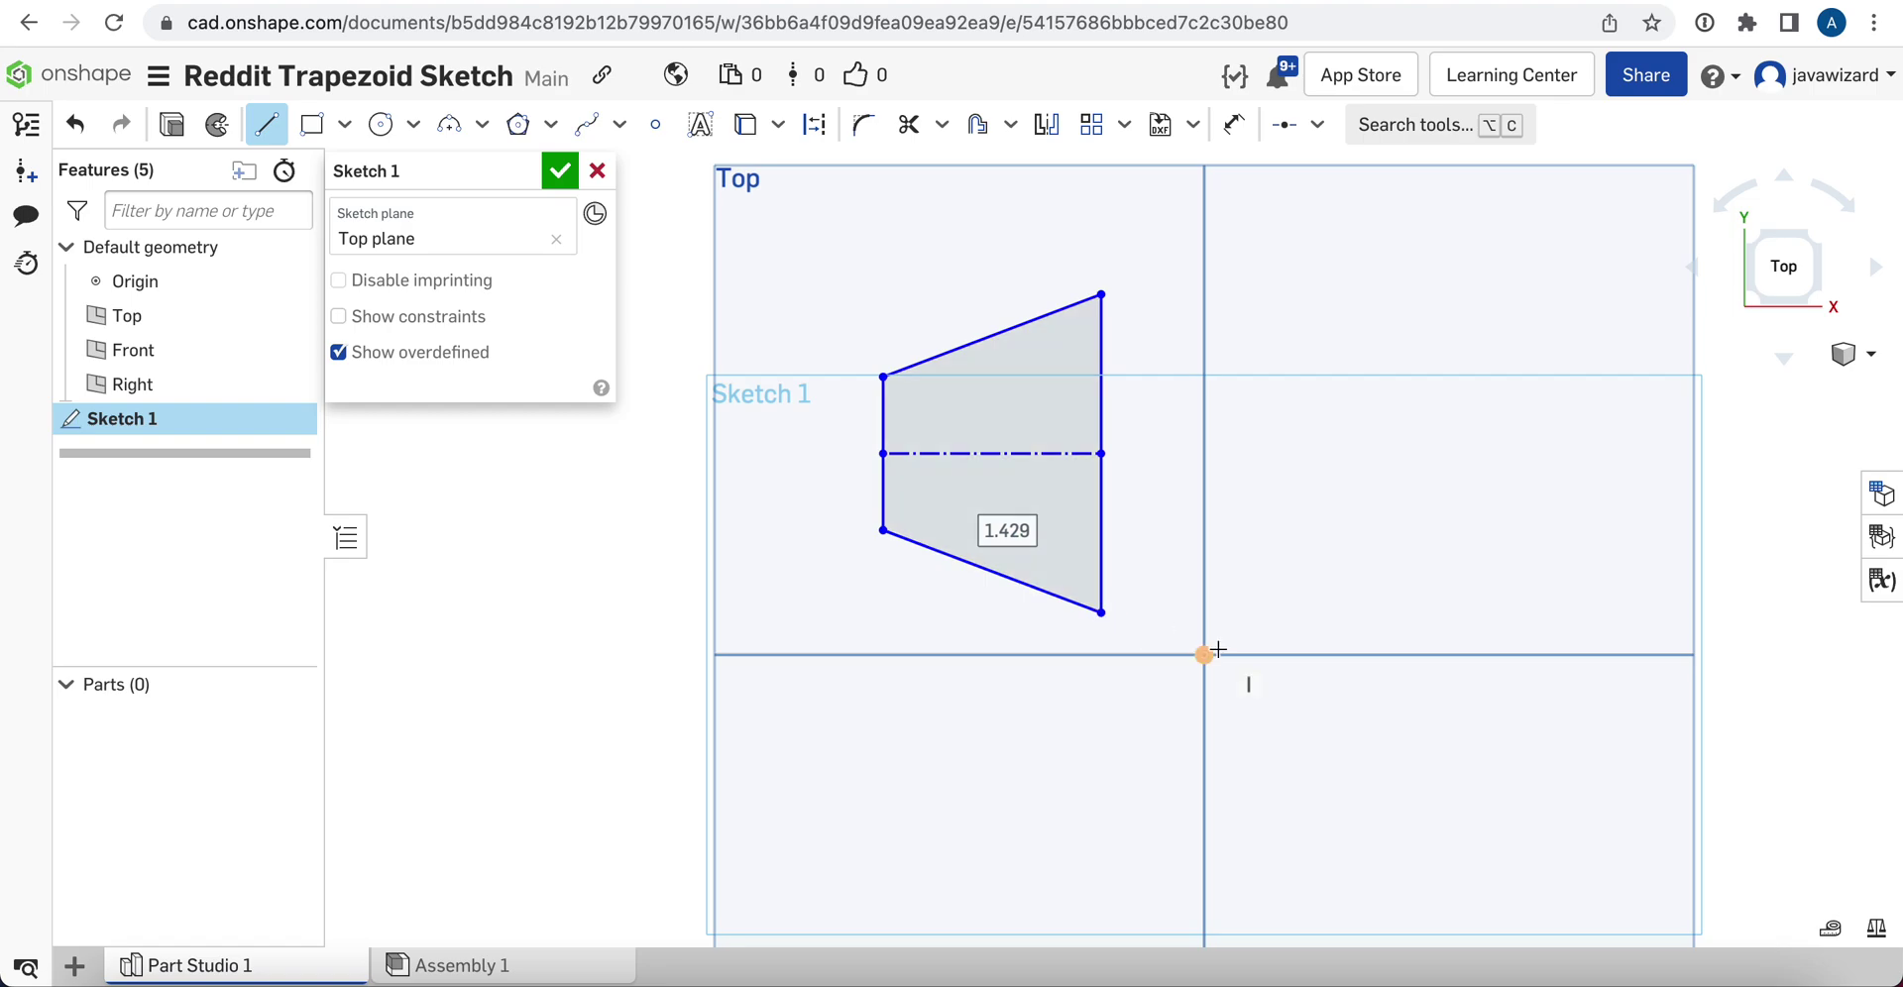
key("Escape")
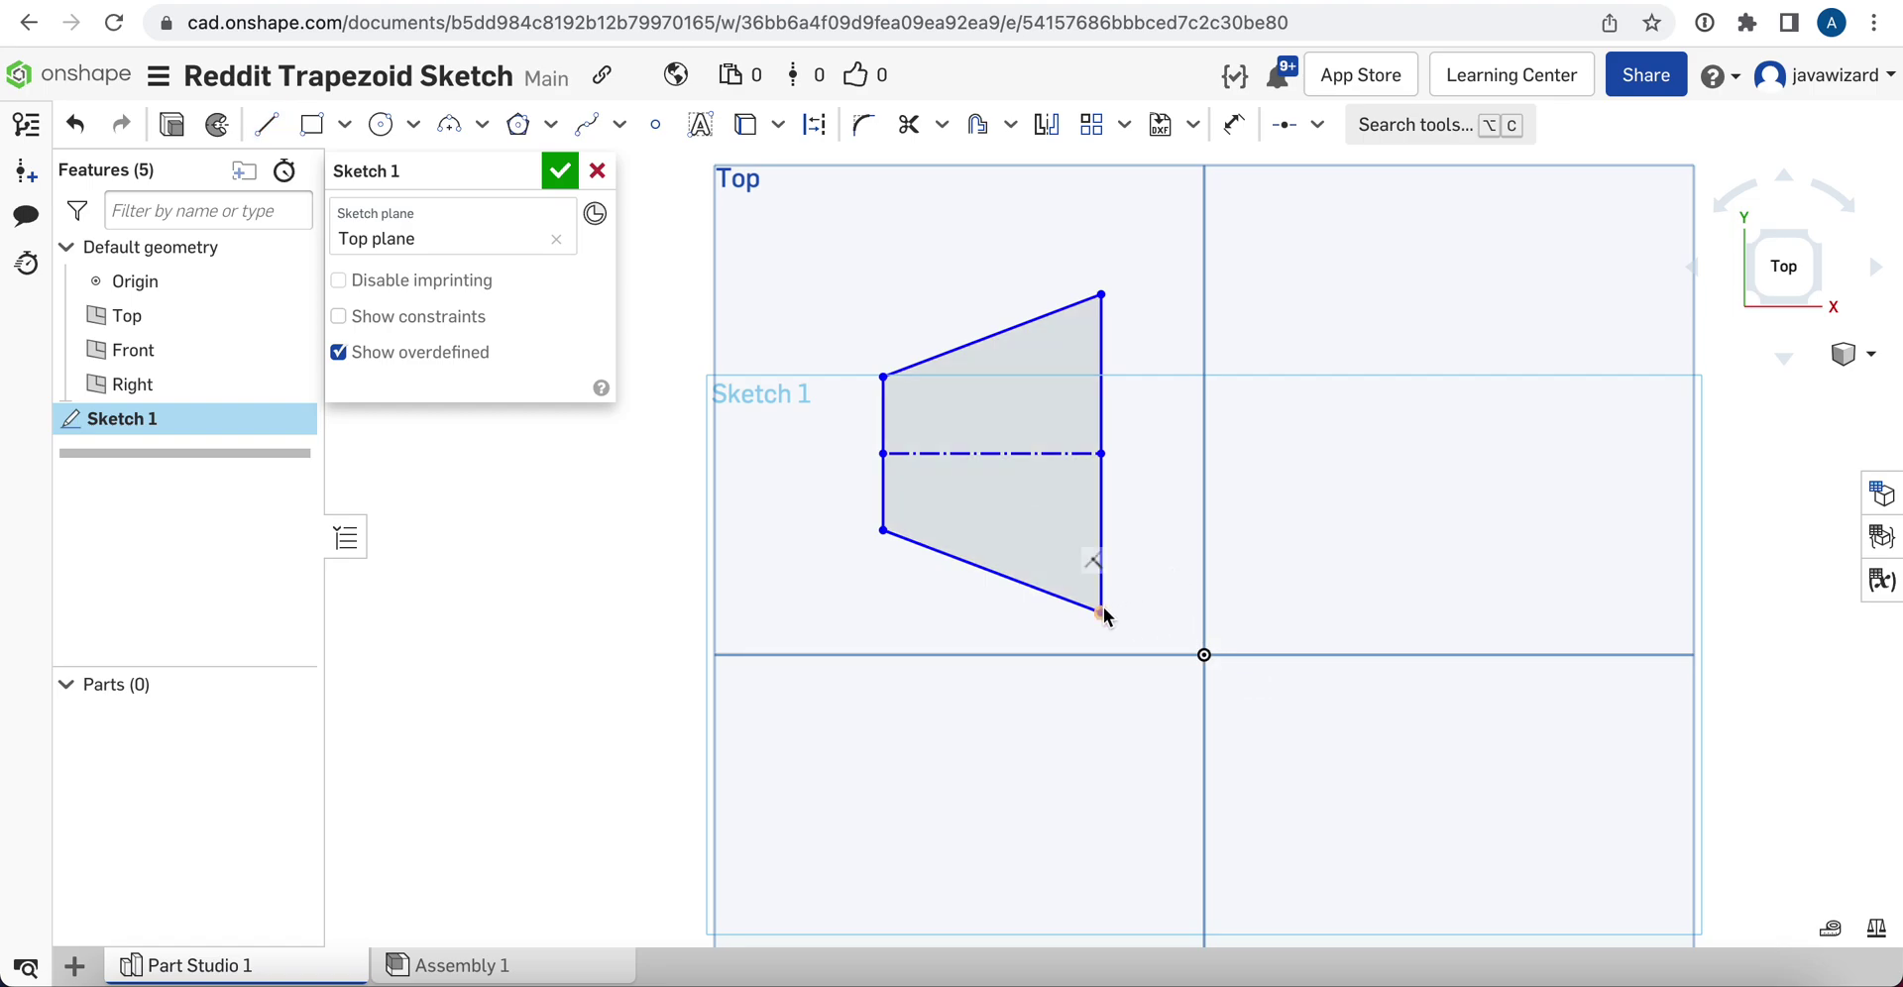
- Drag corners to shorten the long side and widen the trapezoid, then inspect the bottom edge
mouse_move(1101, 610)
left_mouse_down()
mouse_move(1100, 551)
mouse_move(1096, 607)
mouse_move(1066, 628)
mouse_move(1010, 621)
mouse_move(1045, 582)
mouse_move(1096, 646)
mouse_move(1081, 612)
left_mouse_up()
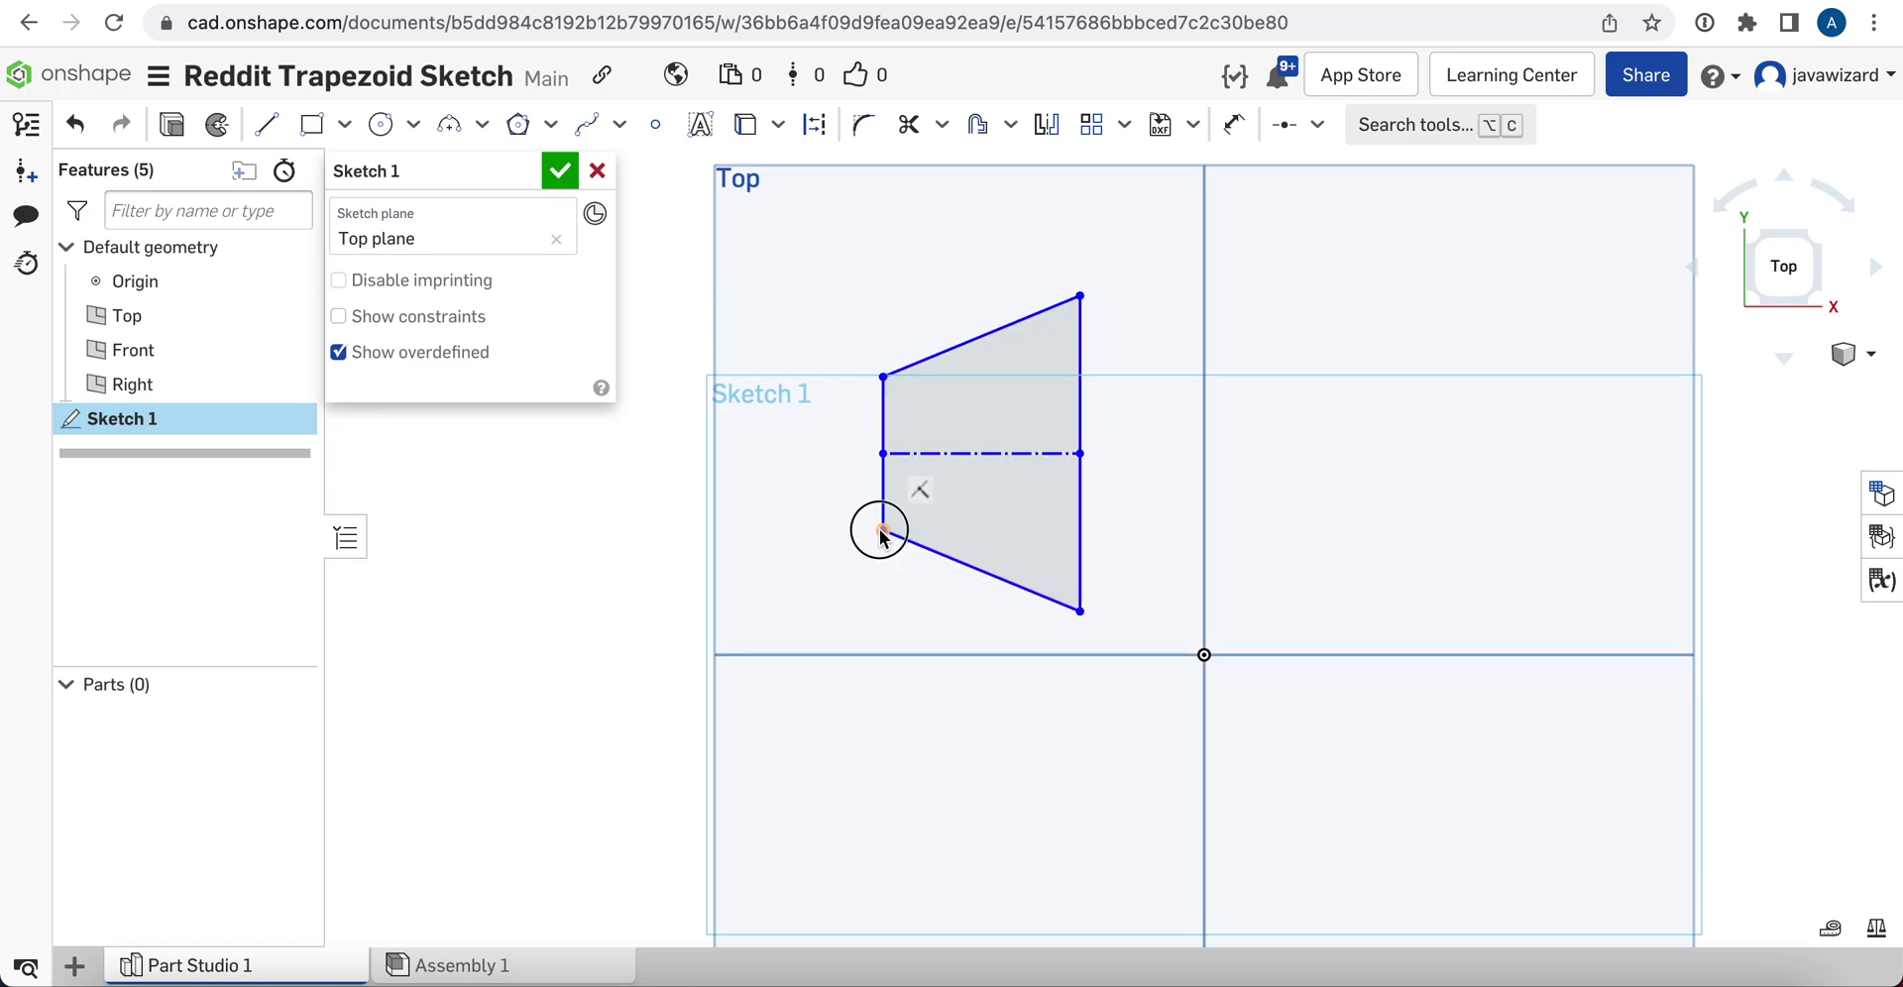
mouse_move(880, 535)
left_mouse_down()
mouse_move(842, 515)
mouse_move(828, 539)
mouse_move(872, 541)
mouse_move(867, 520)
left_mouse_up()
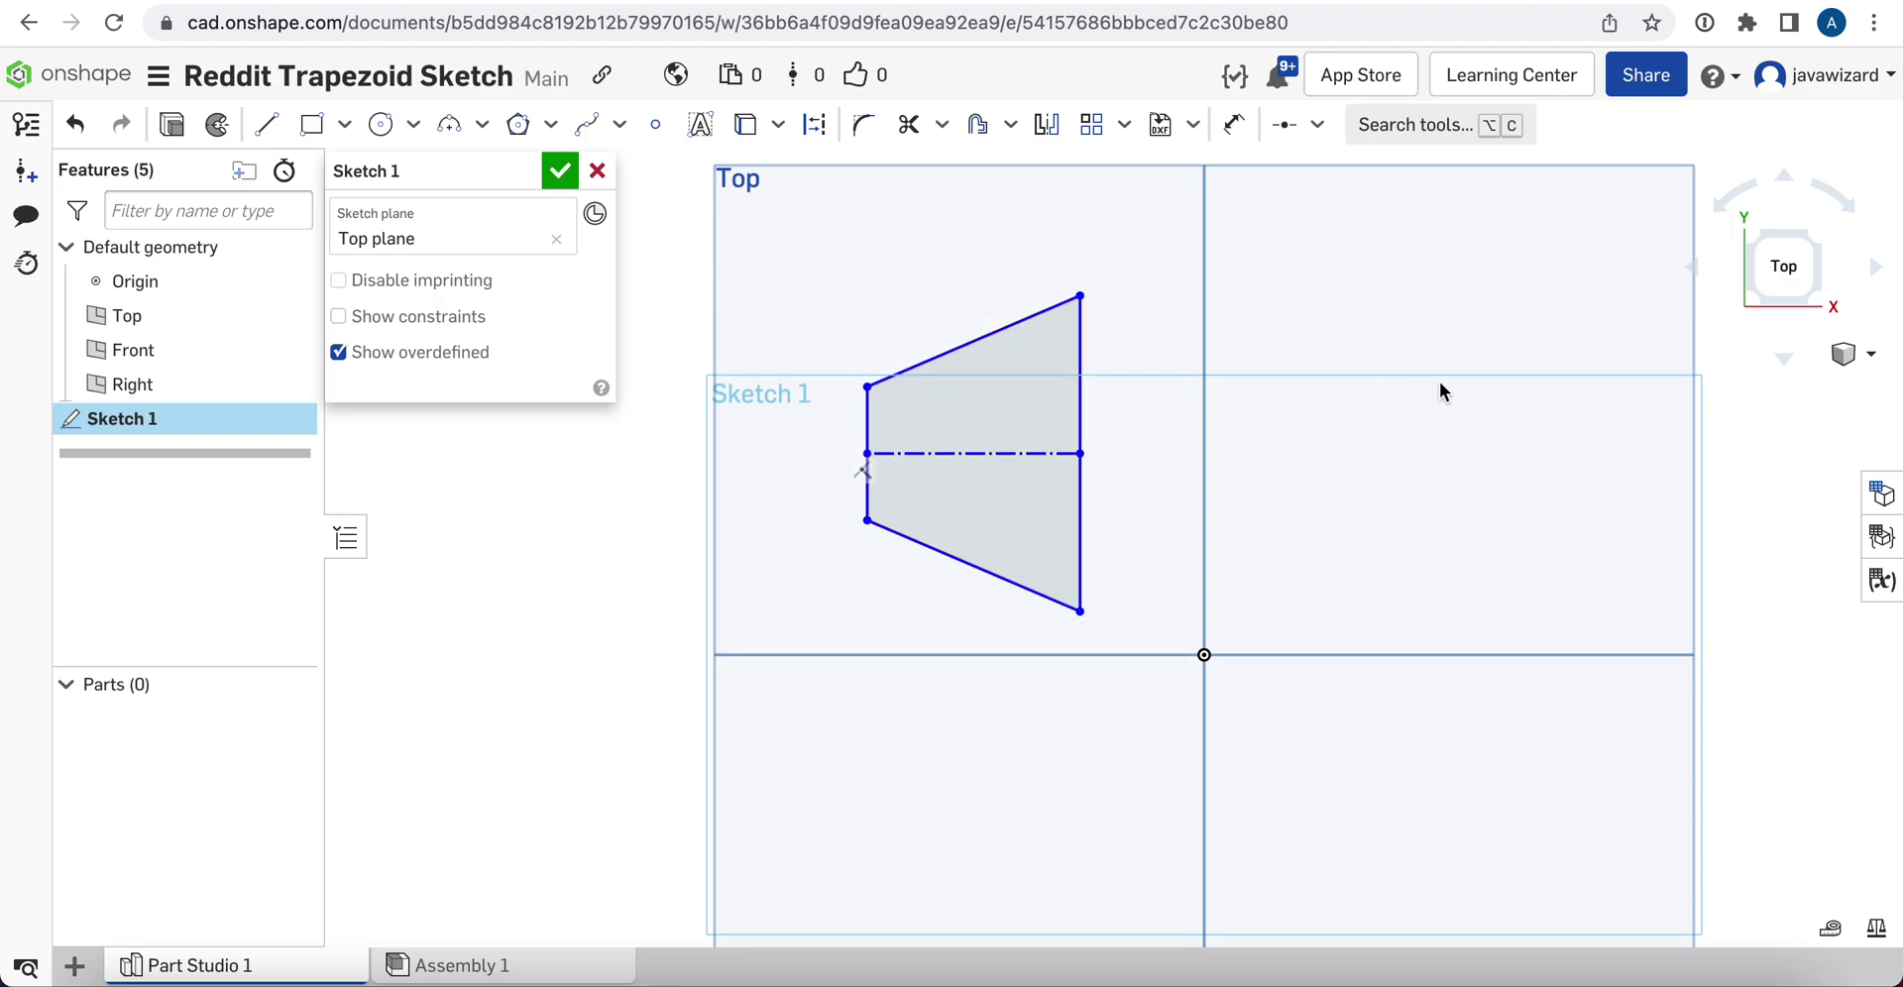
left_click(975, 568)
left_click(1234, 124)
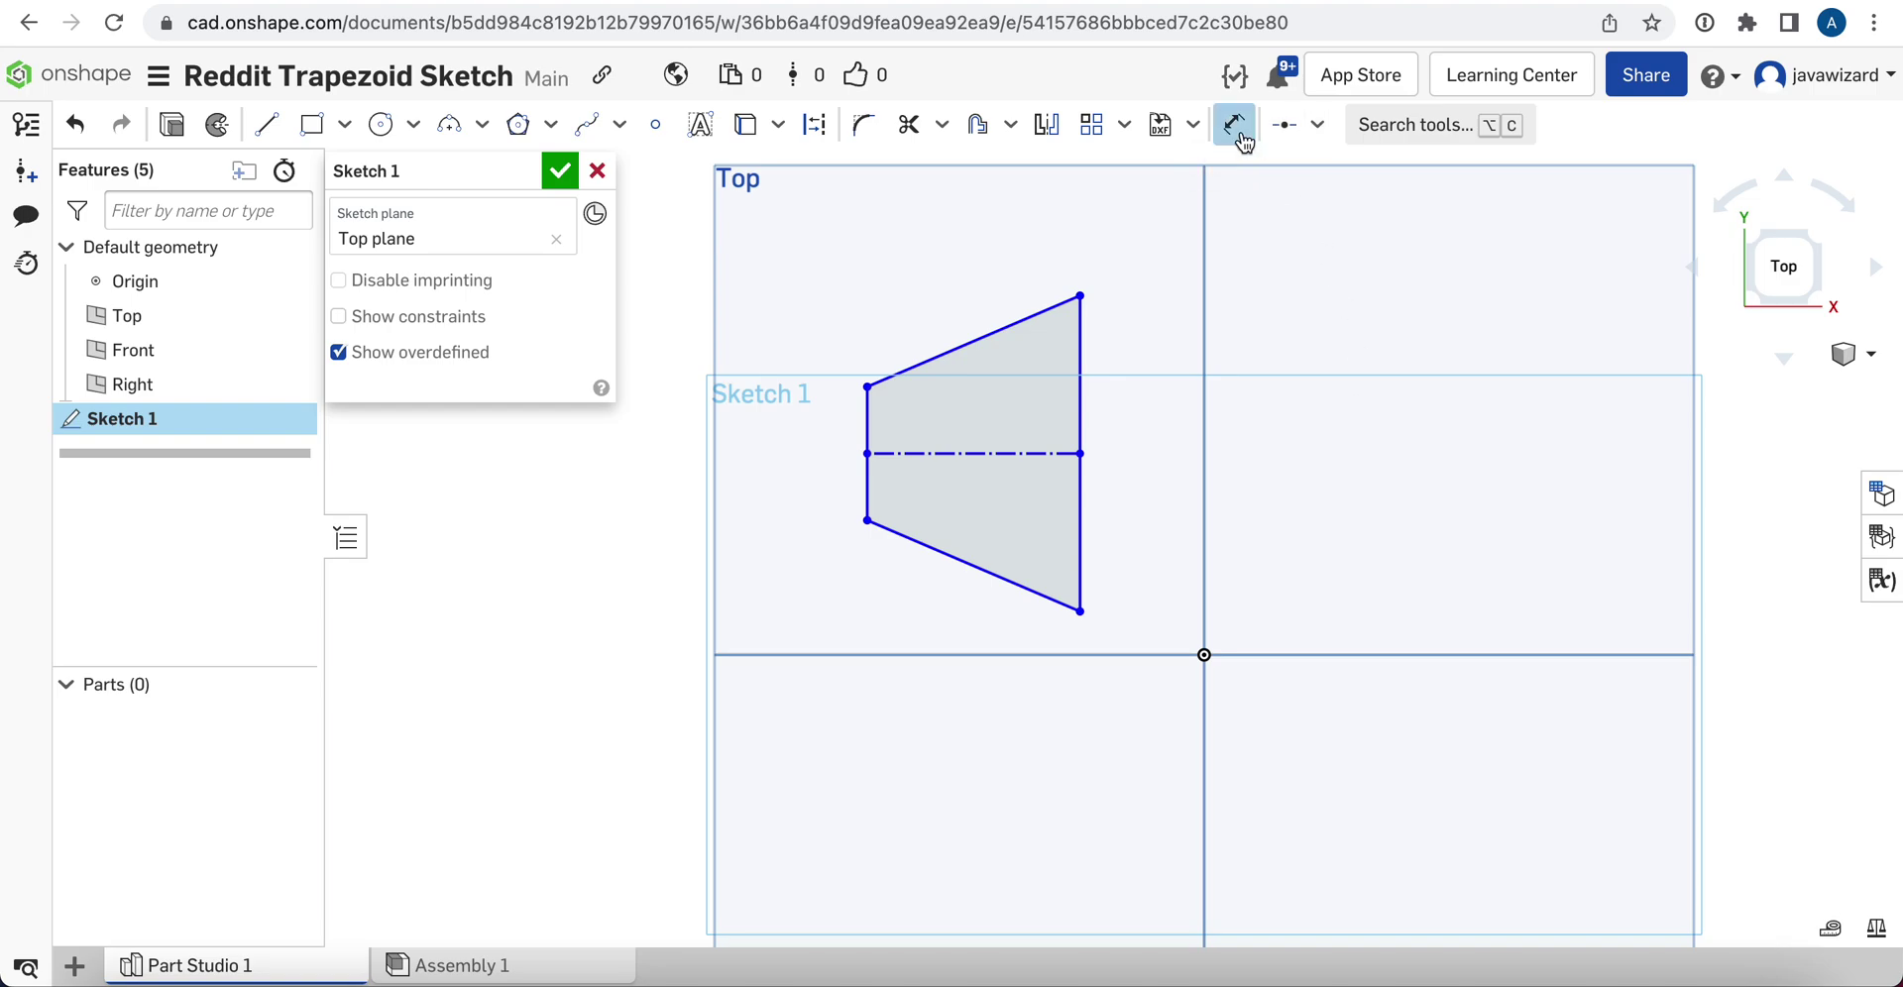
left_click(1077, 525)
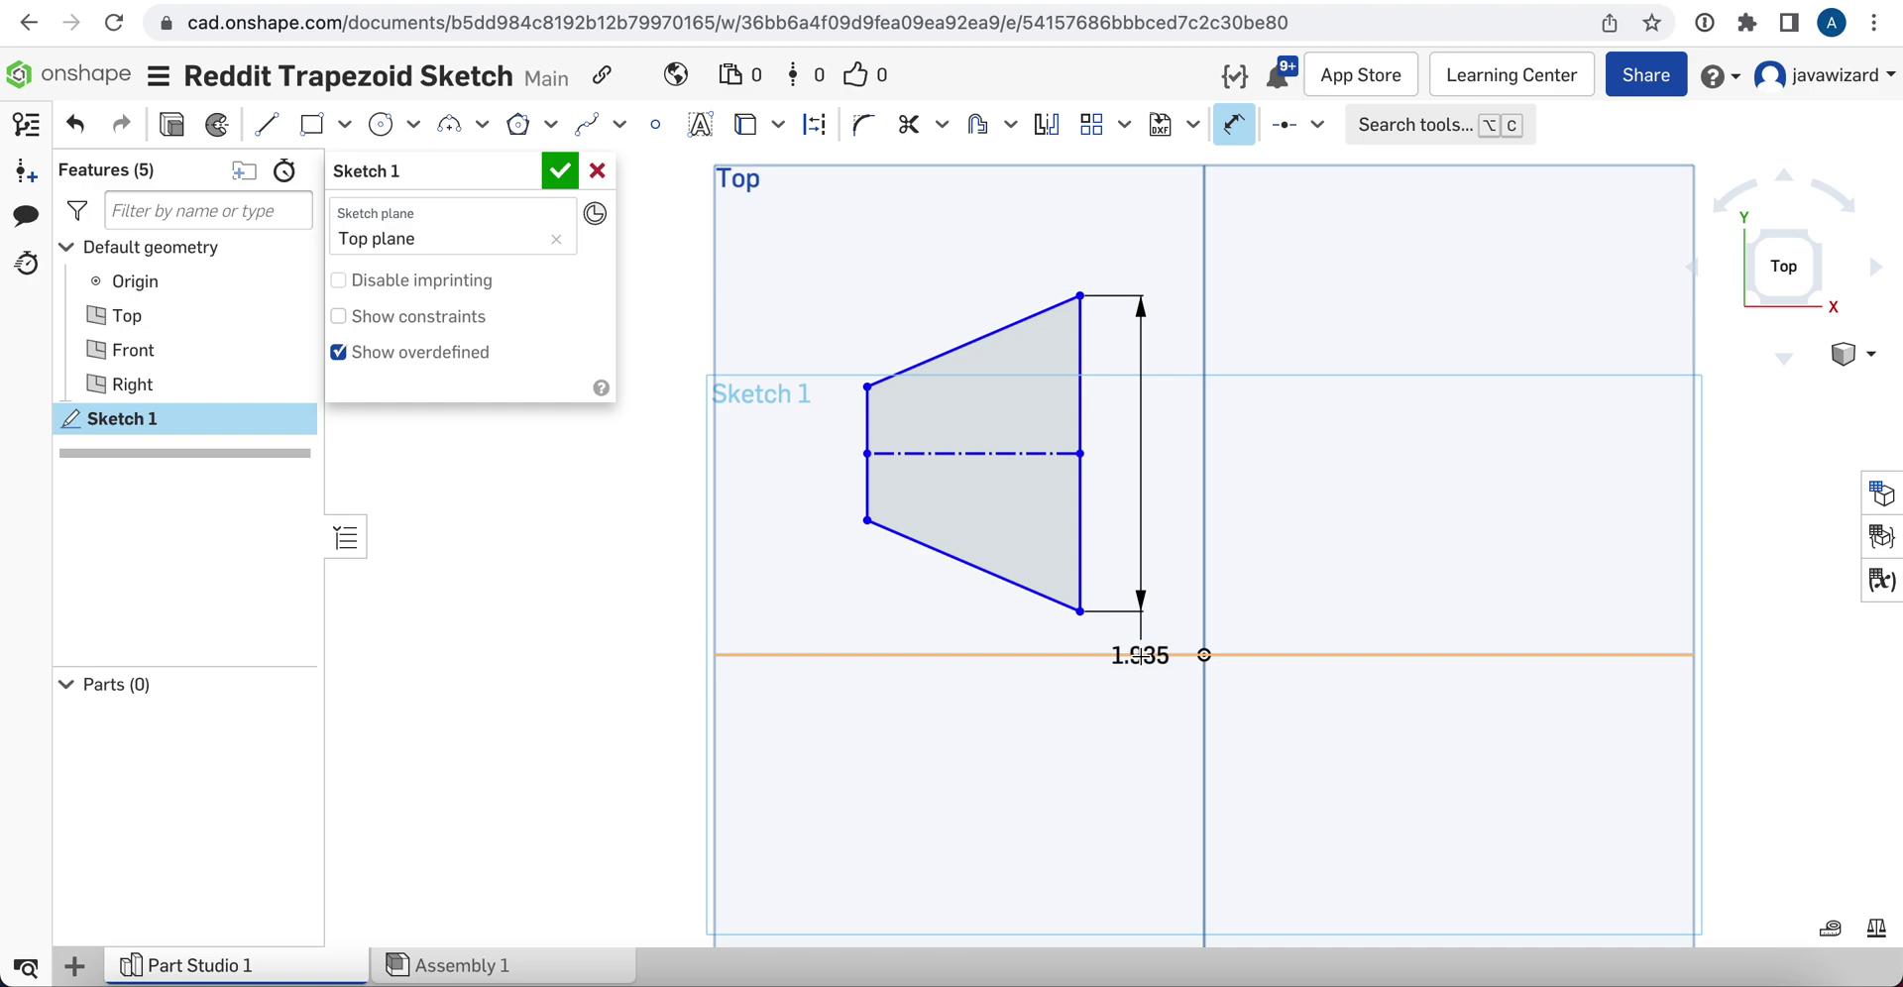
left_click(1138, 654)
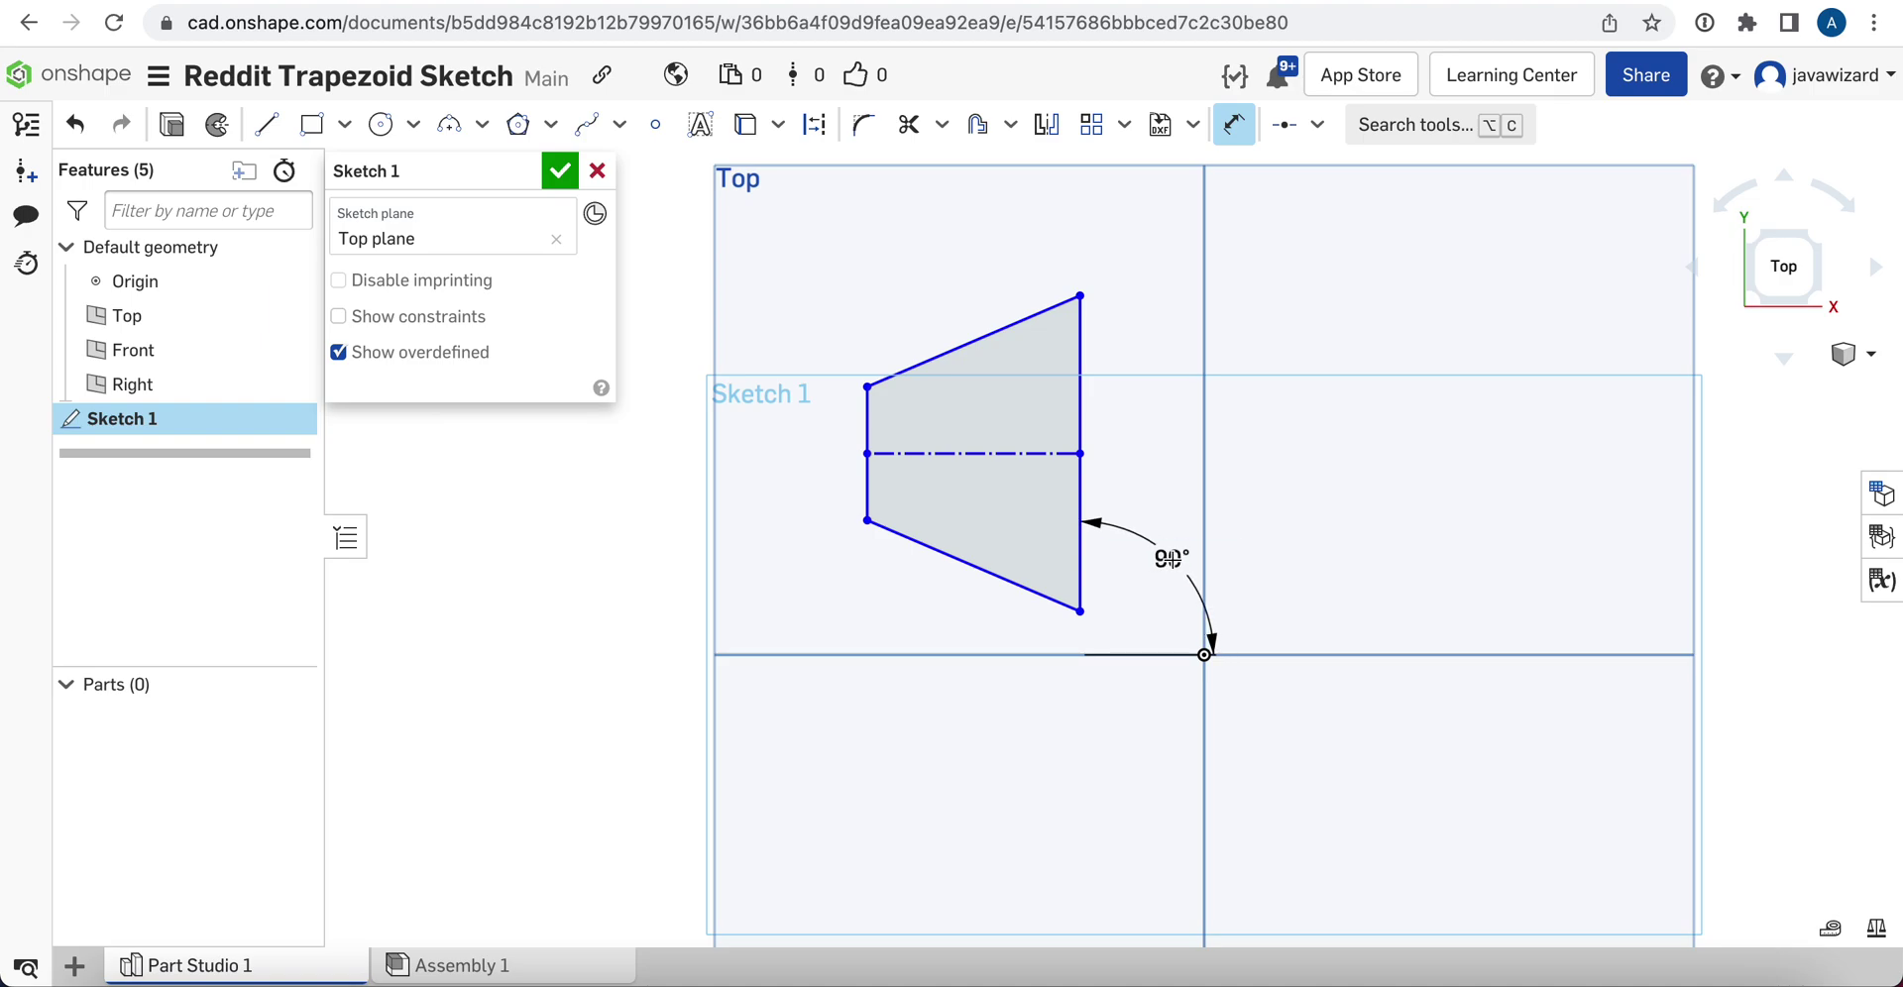
left_click(1169, 555)
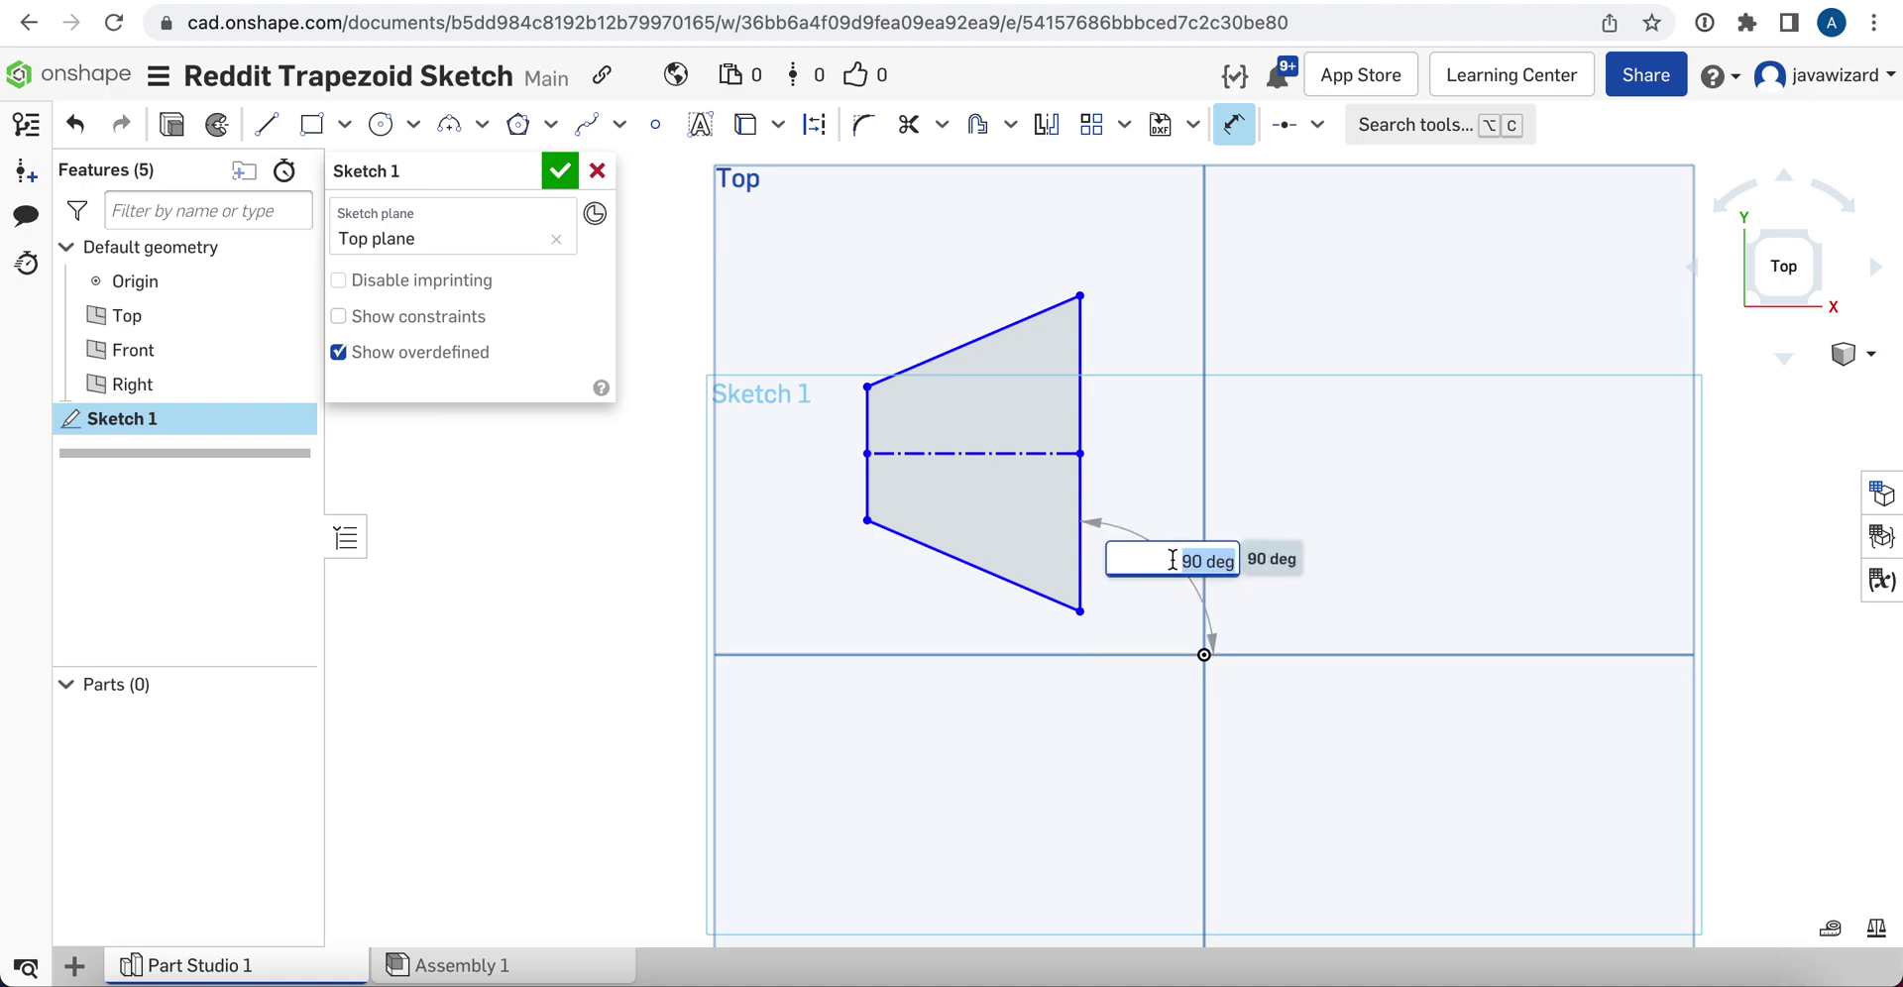
type("90")
key("Return")
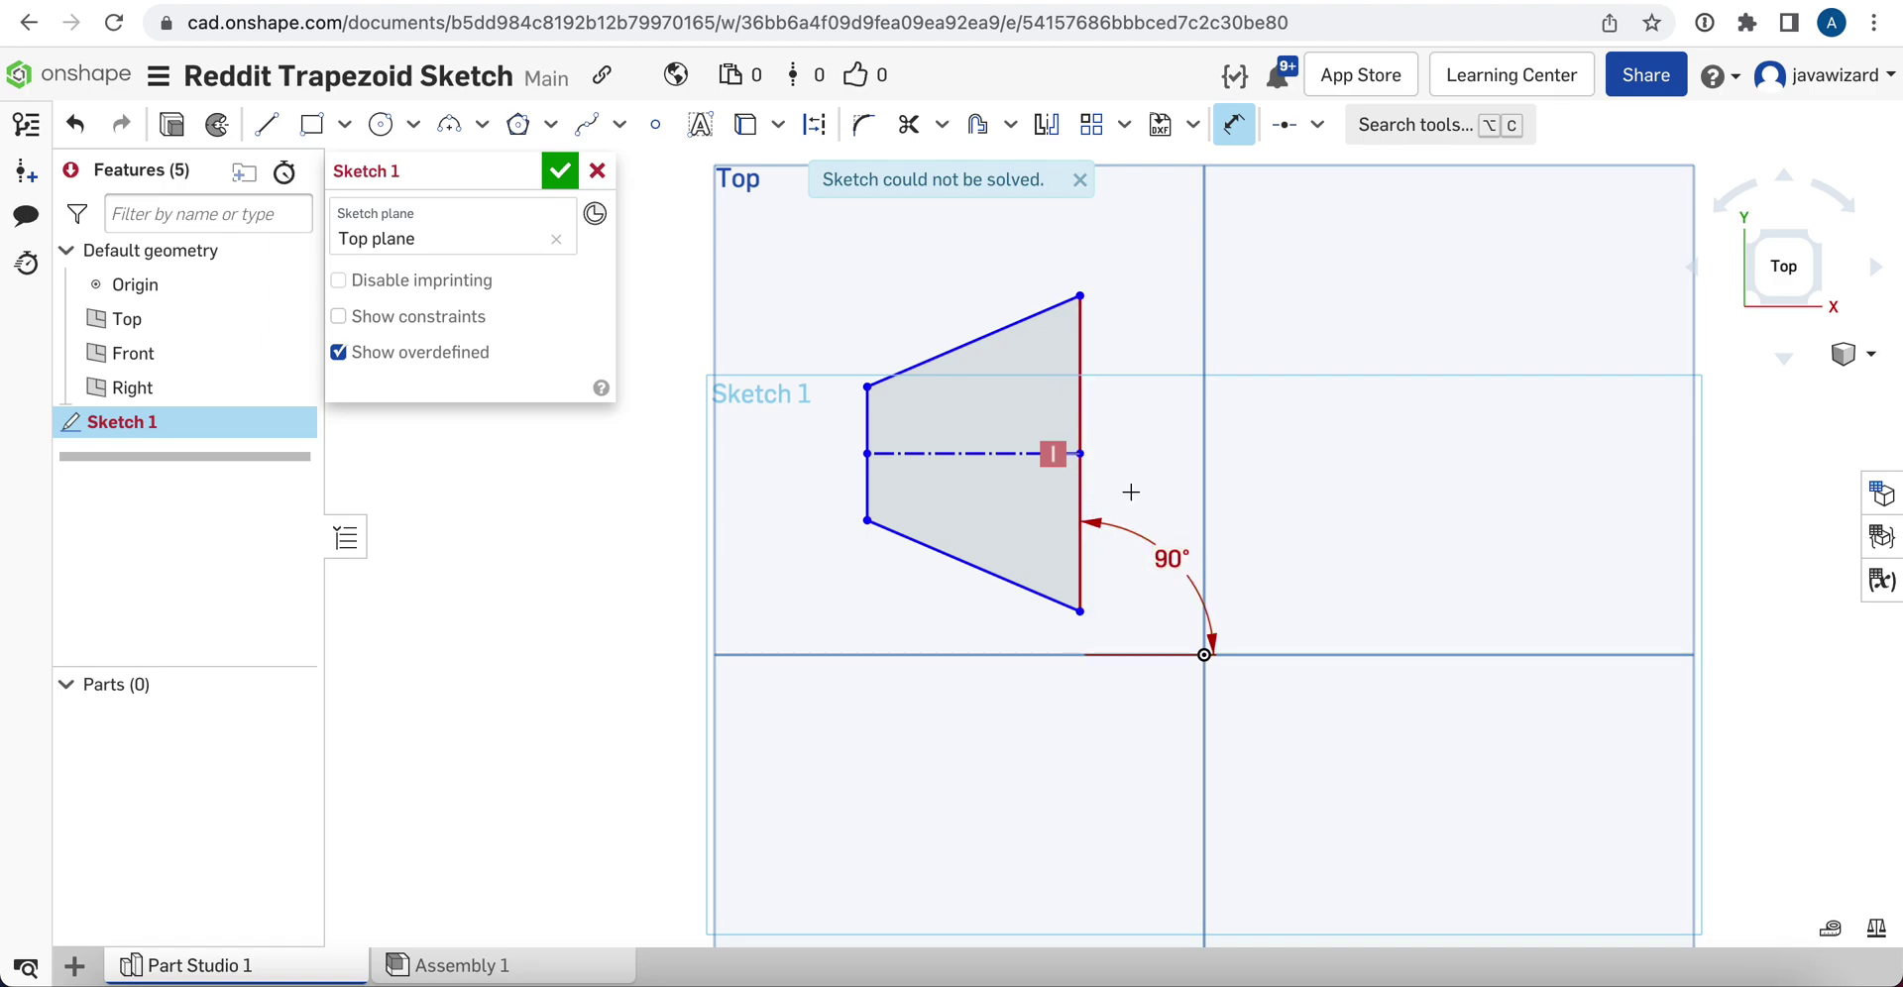
key("Escape")
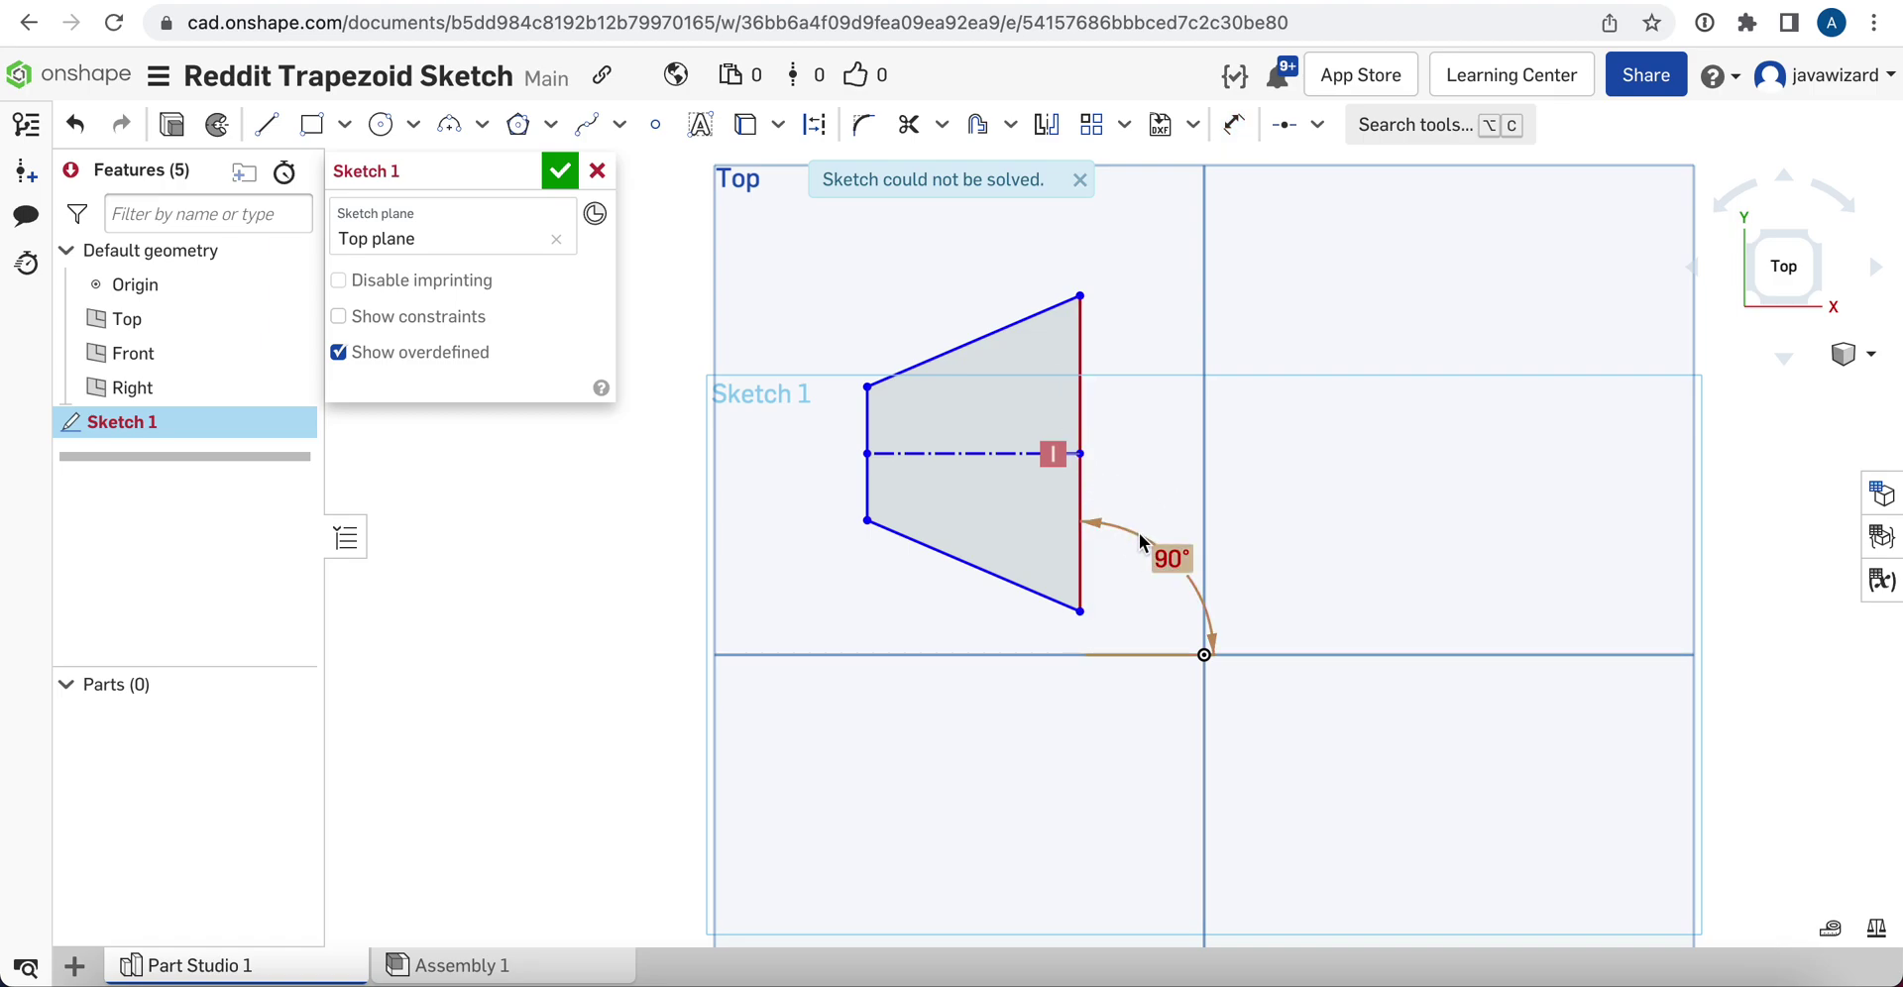
- Delete the conflicting 90° angle dimension and attach the centre line's end to the right edge's midpoint
left_click(1169, 558)
key("Delete")
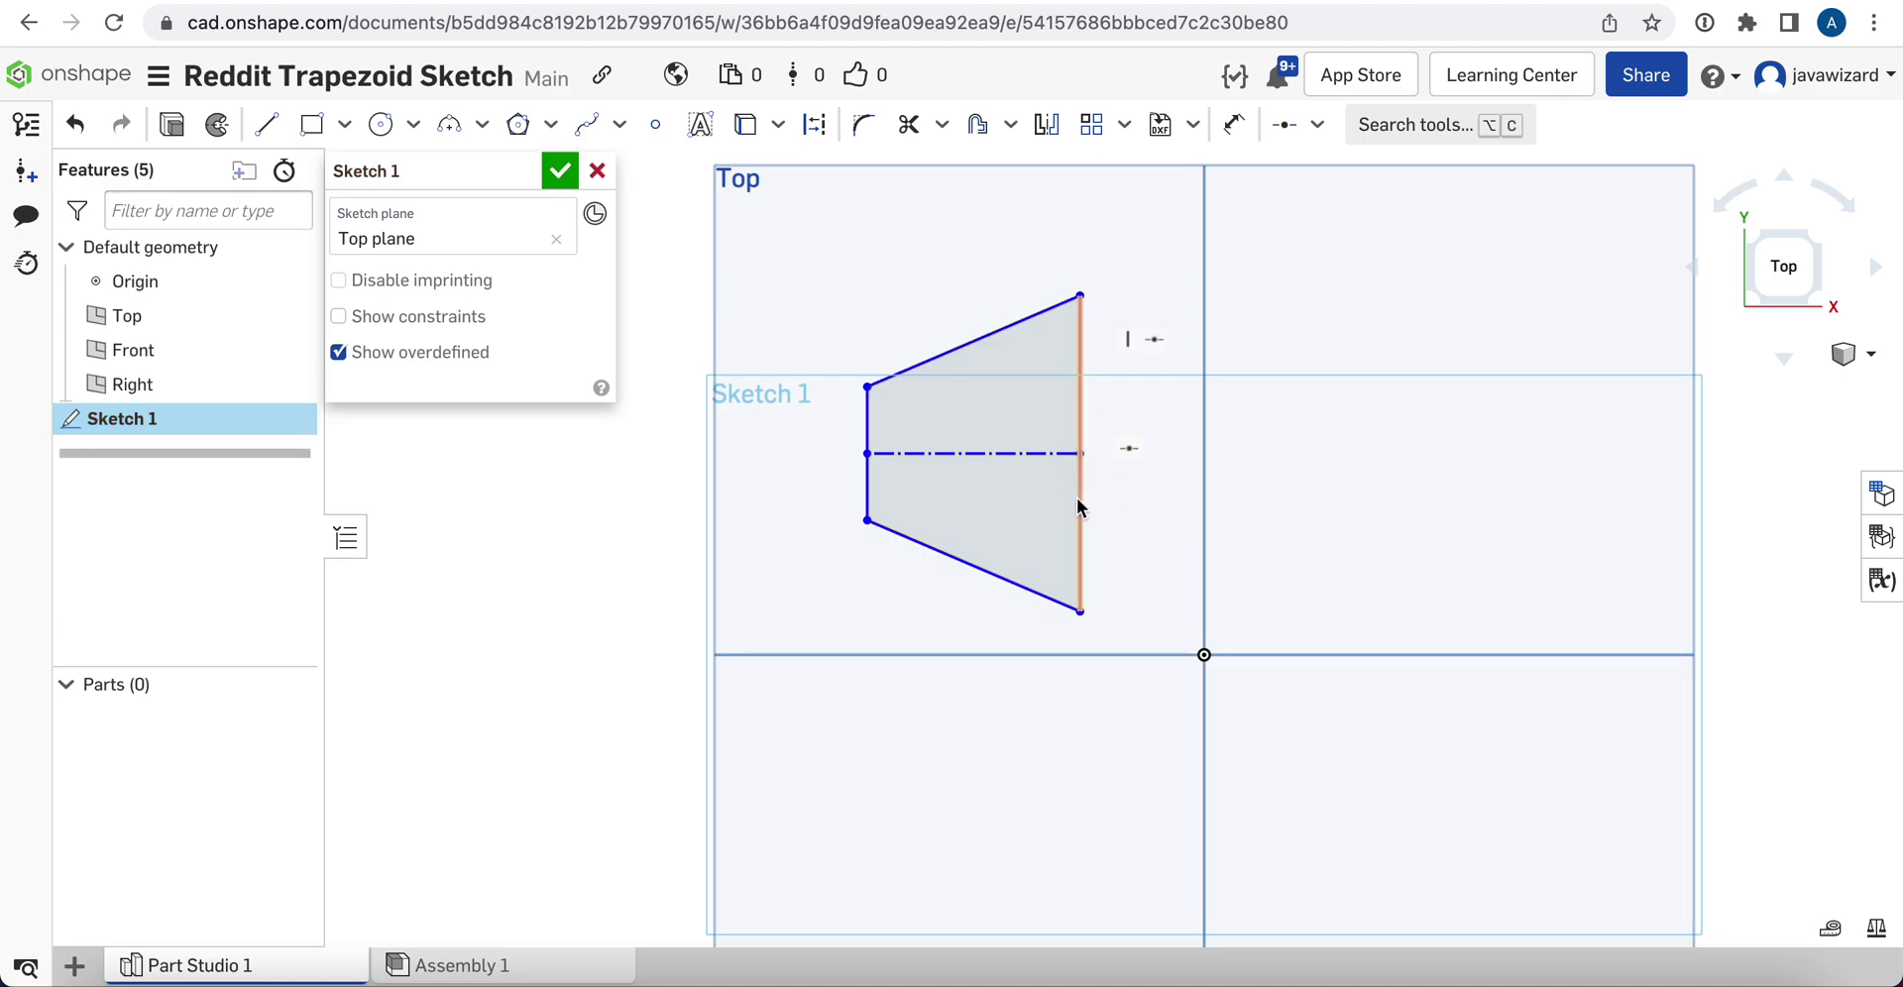
left_click(1080, 509)
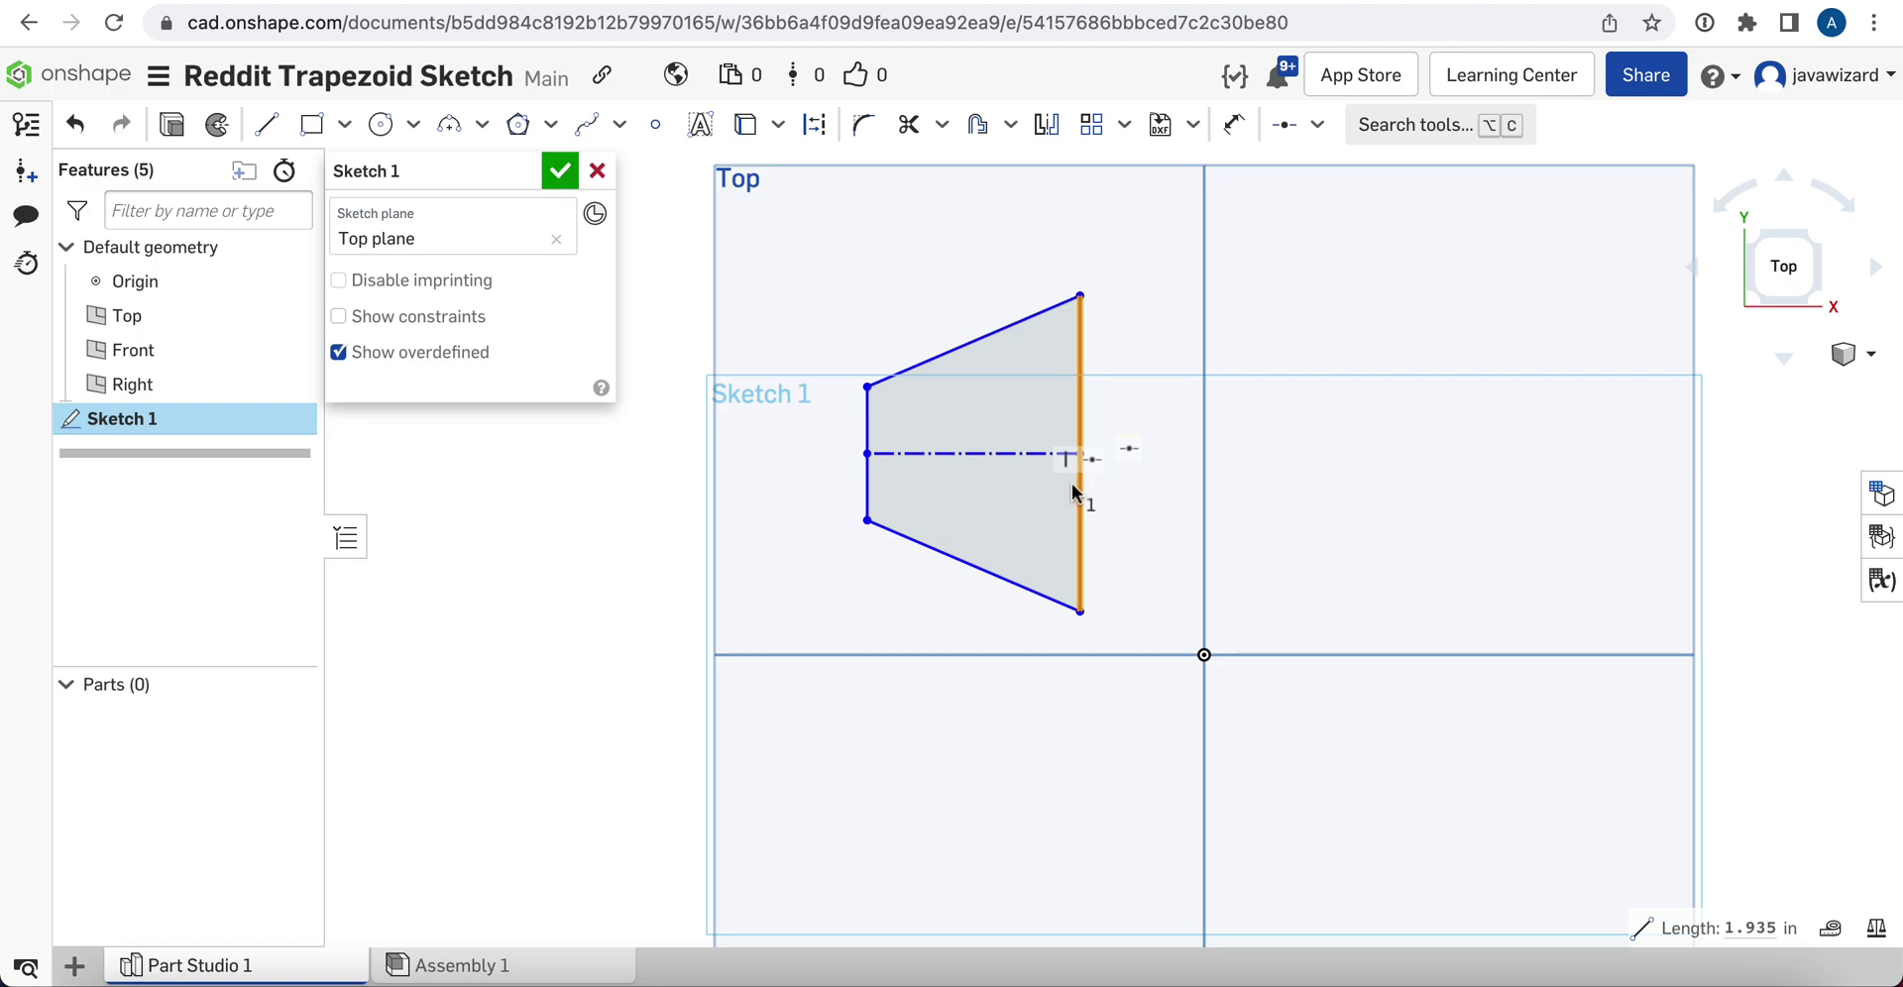
left_click(1089, 464)
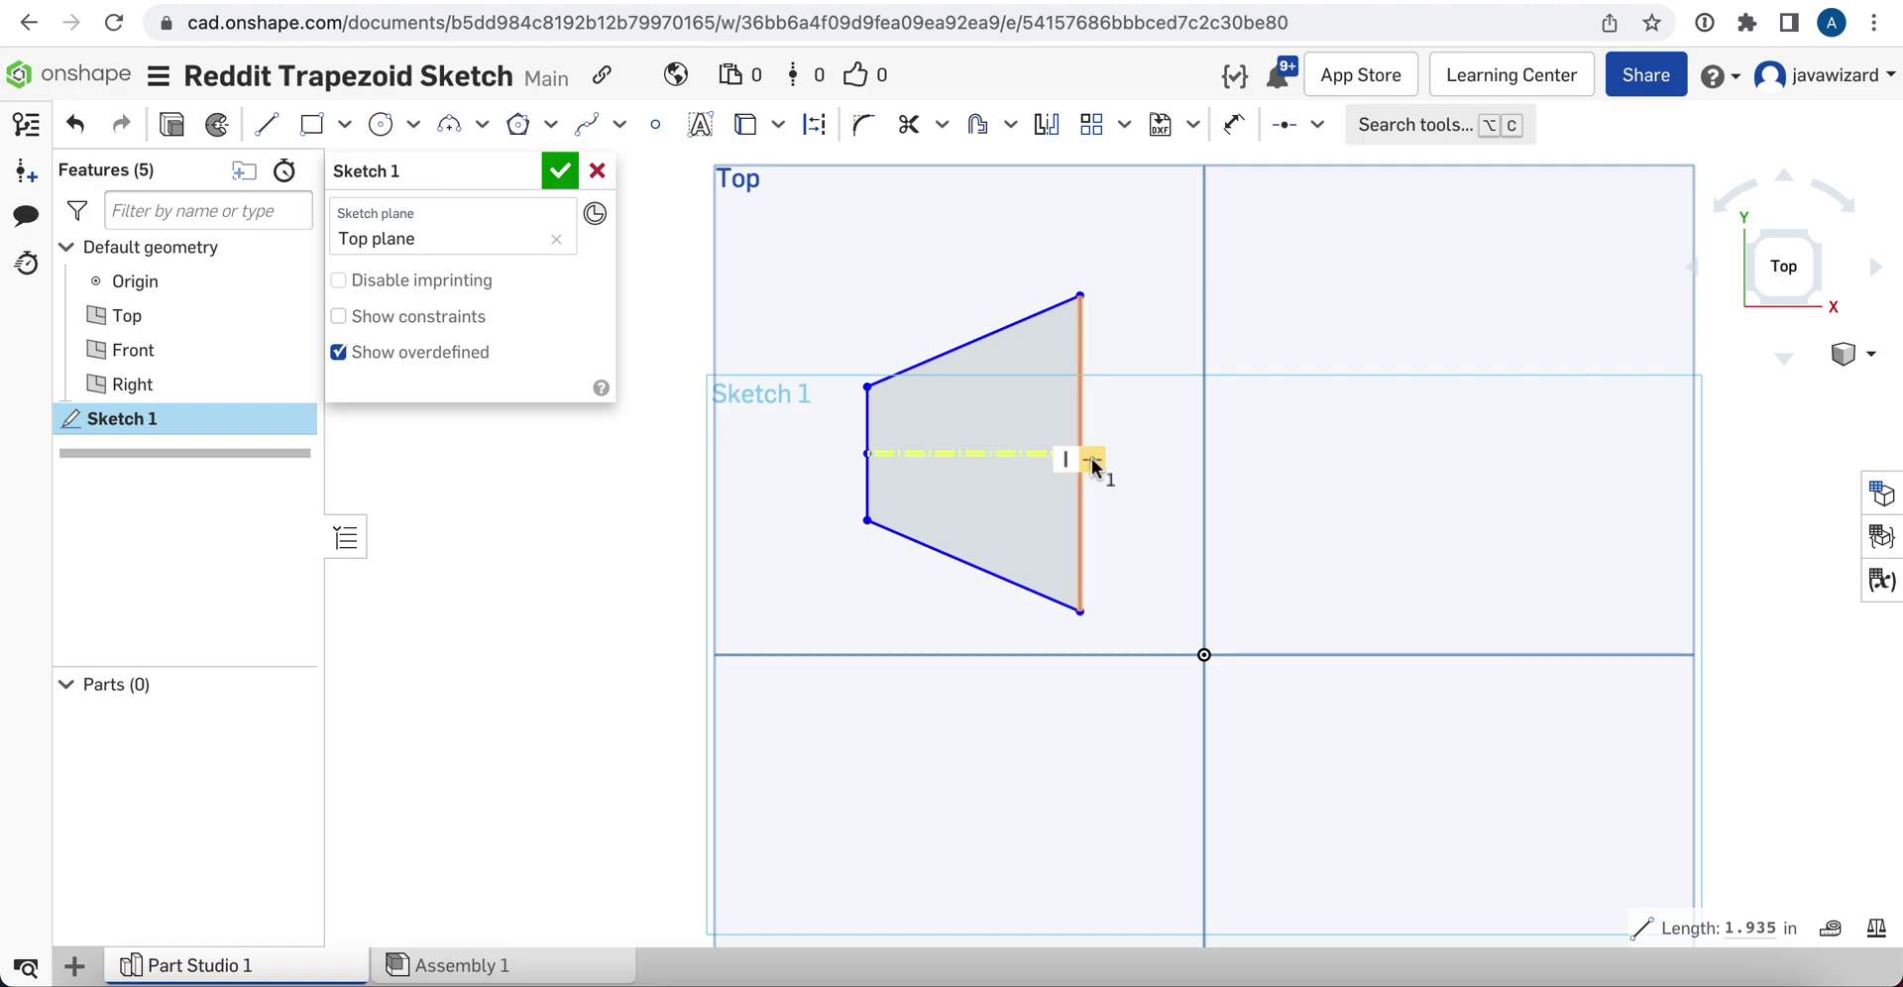
left_click(1078, 454)
left_click(1070, 454)
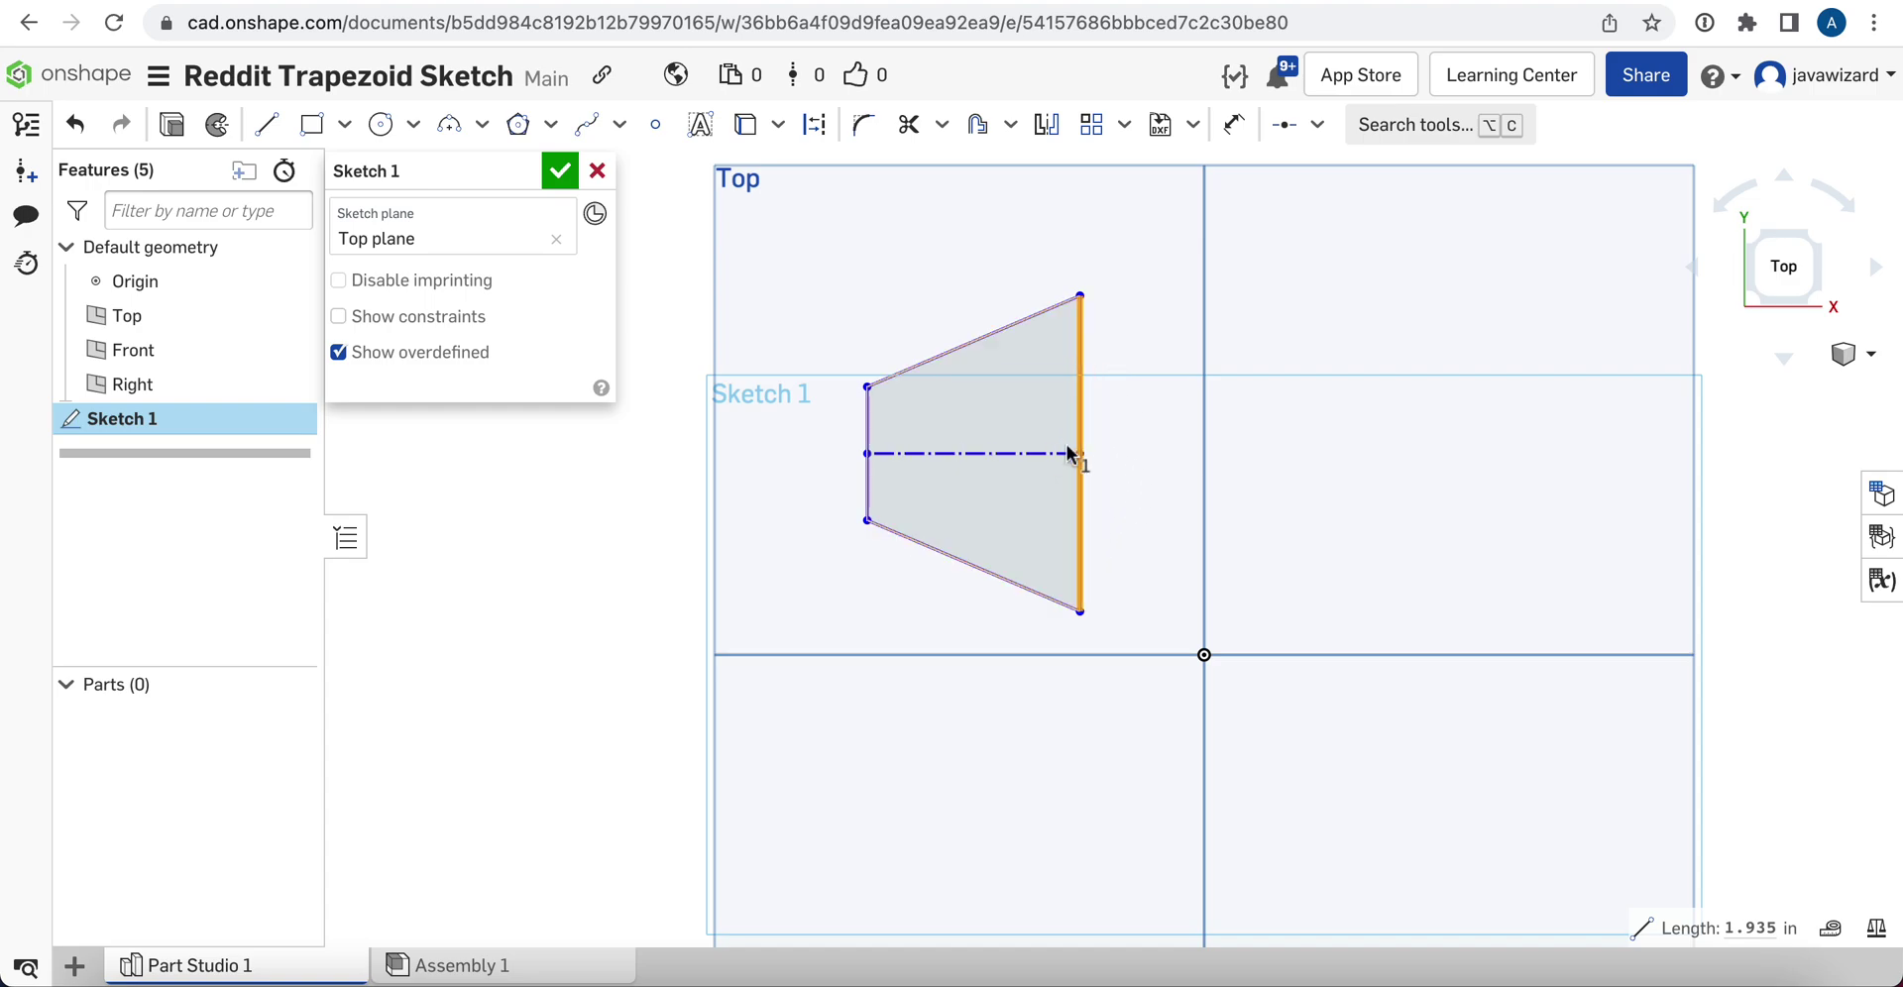
left_click(1069, 453)
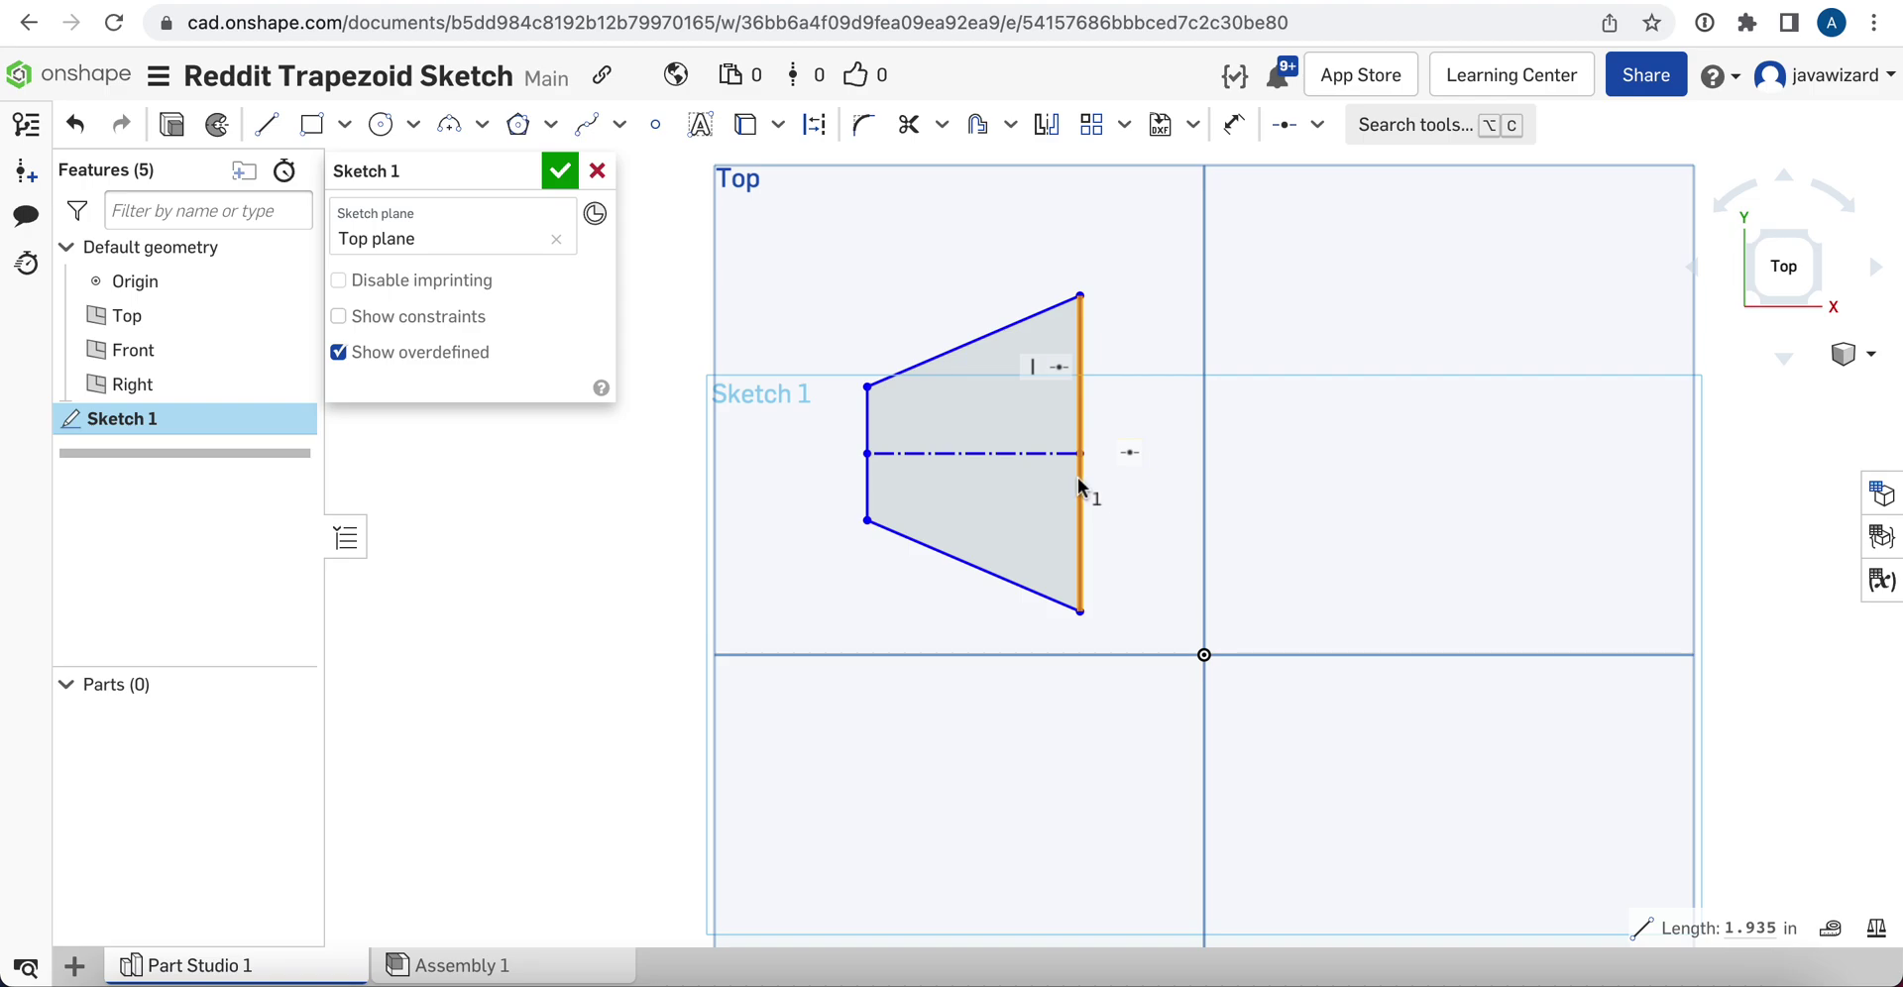
- Delete the right edge's Vertical constraint and the centre line's Horizontal constraint
left_click(1035, 367)
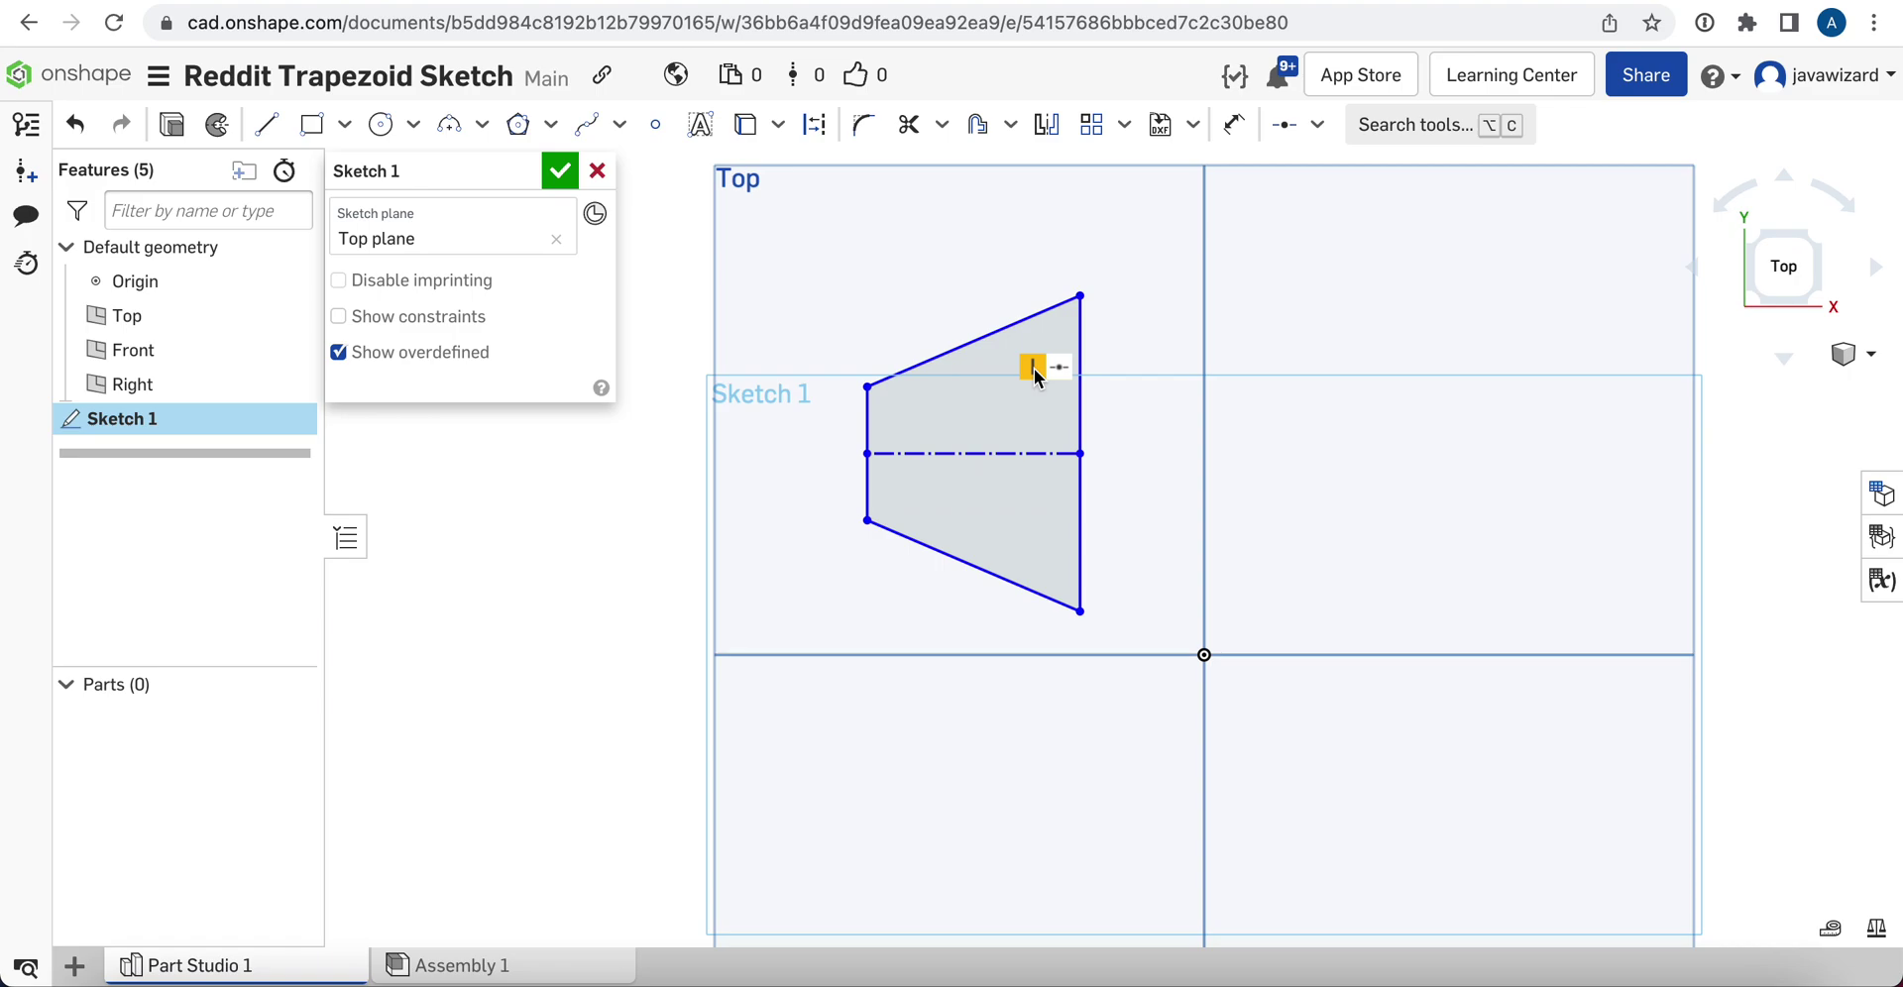
key("Delete")
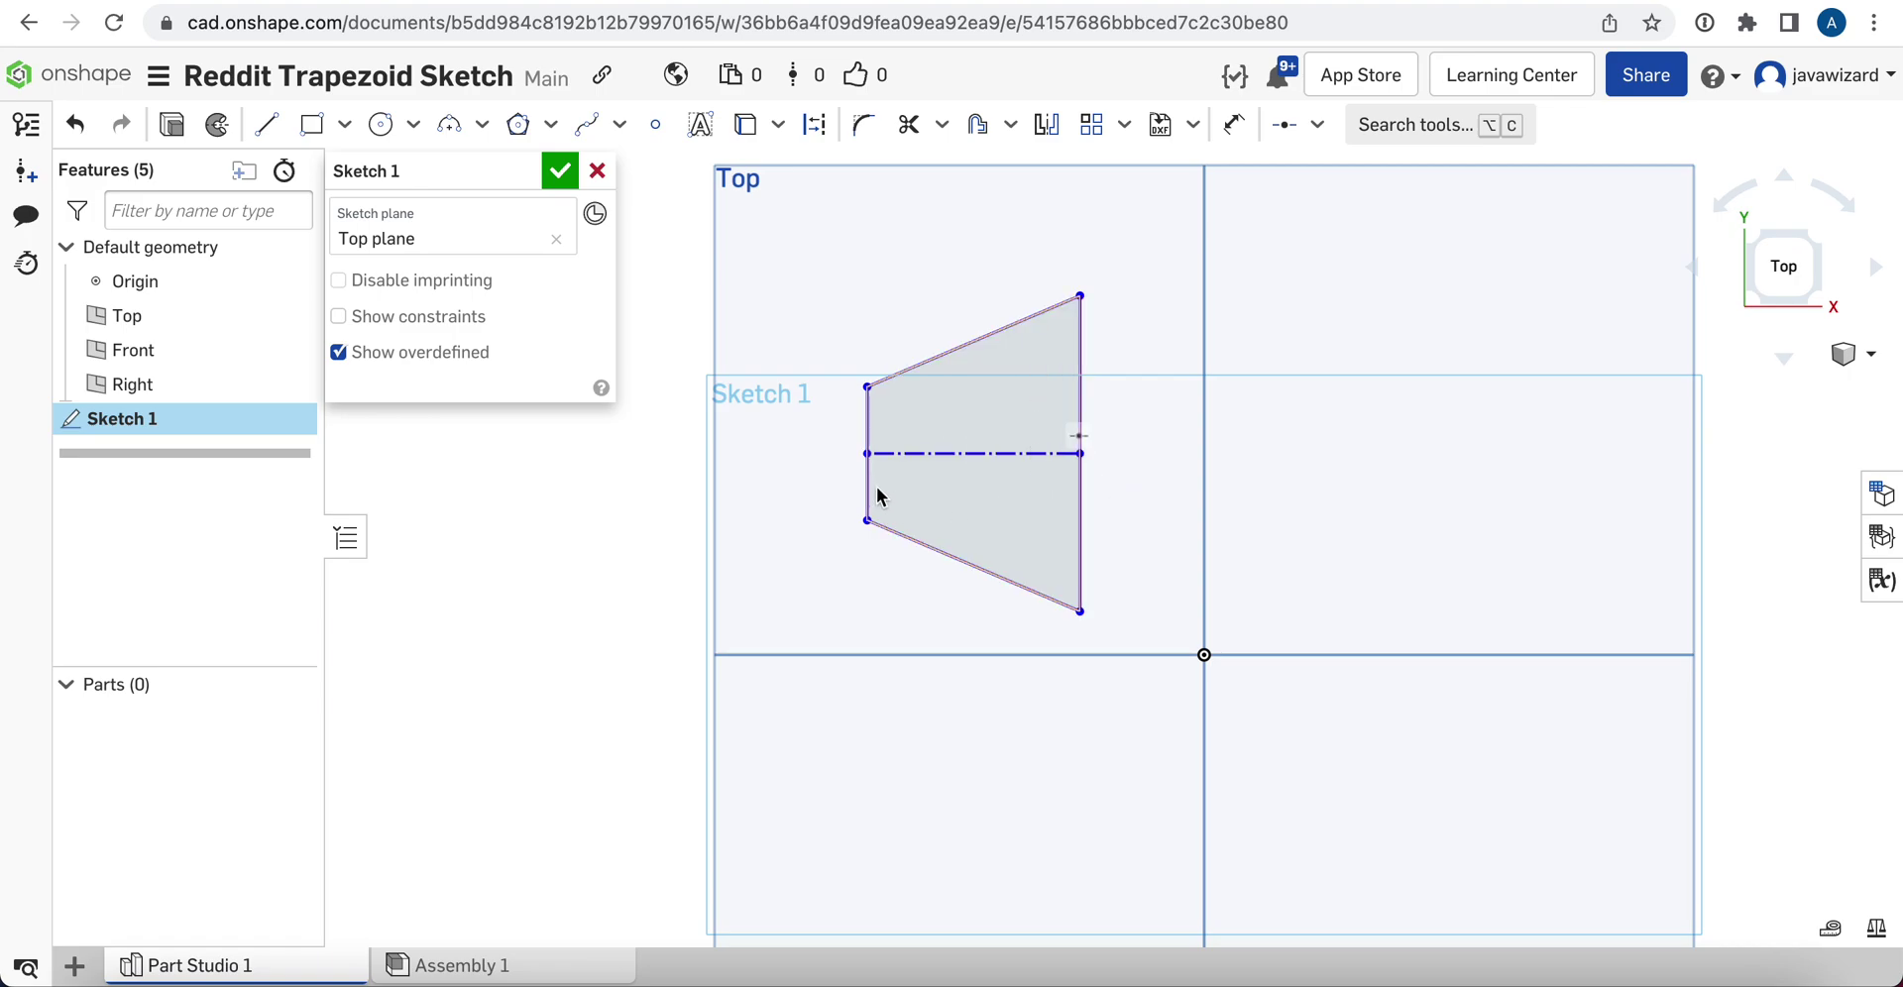
left_click(860, 436)
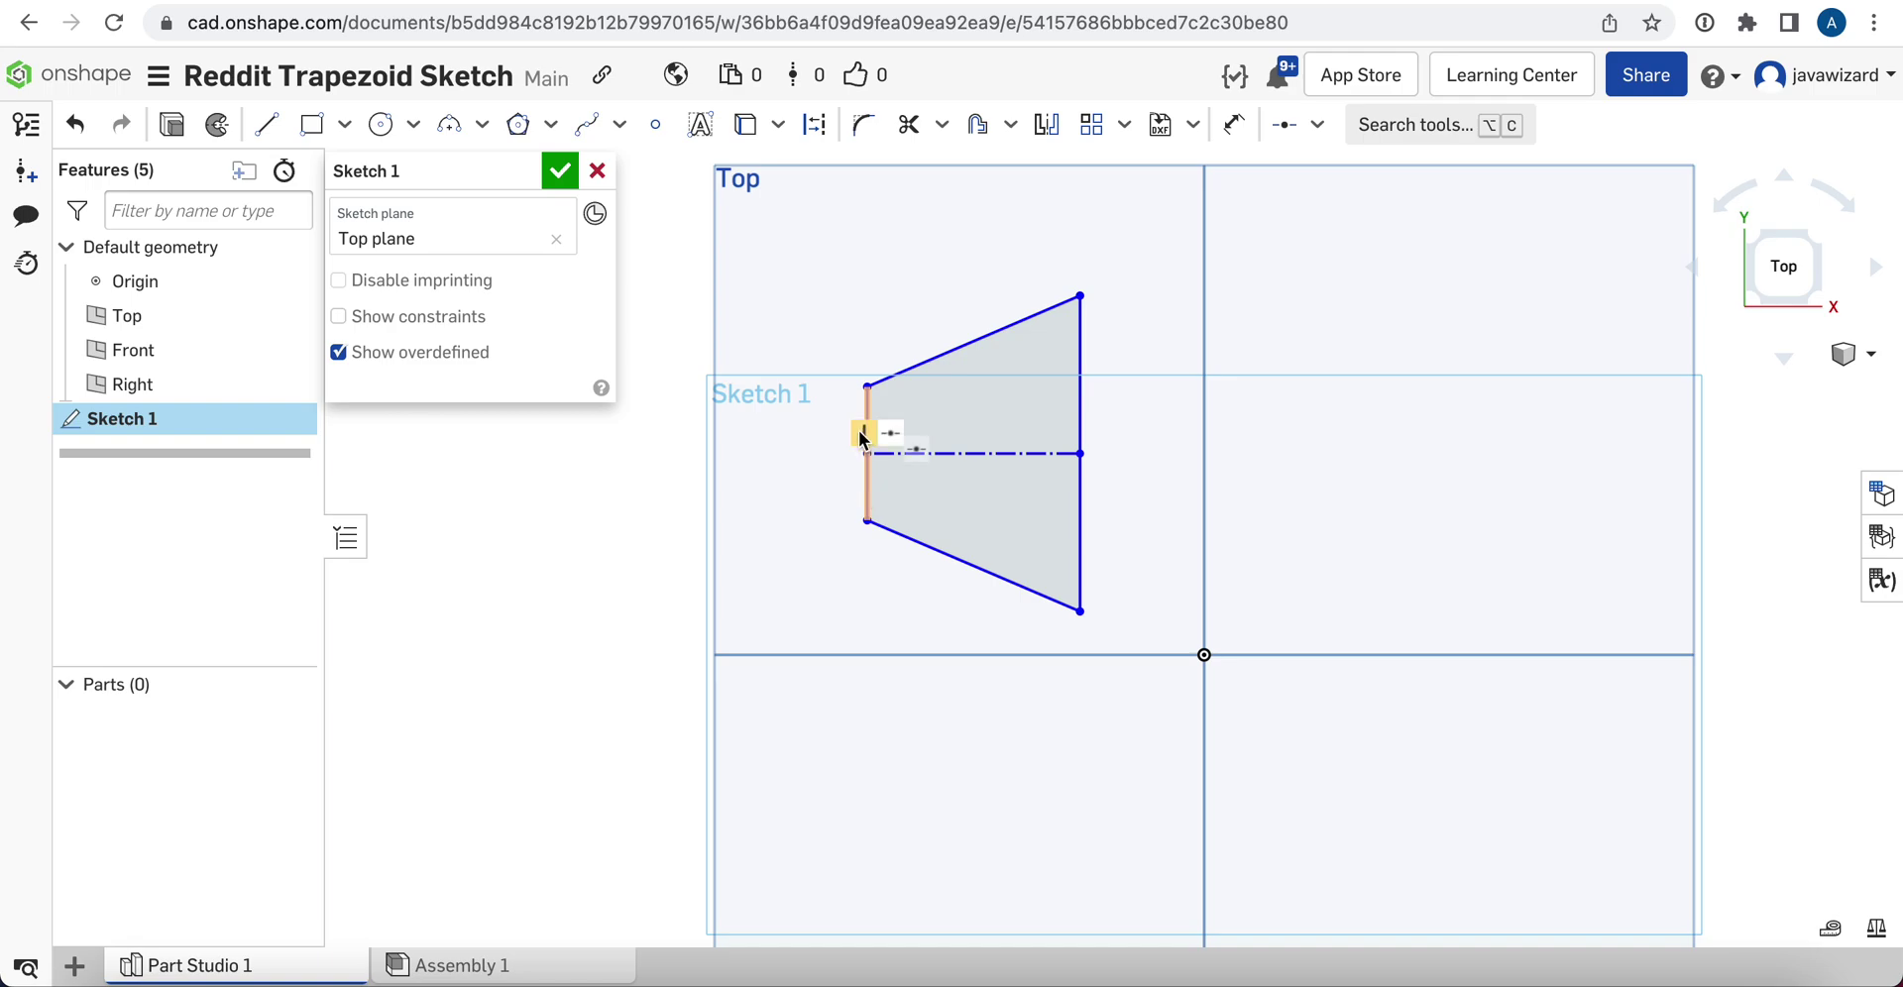
left_click(860, 436)
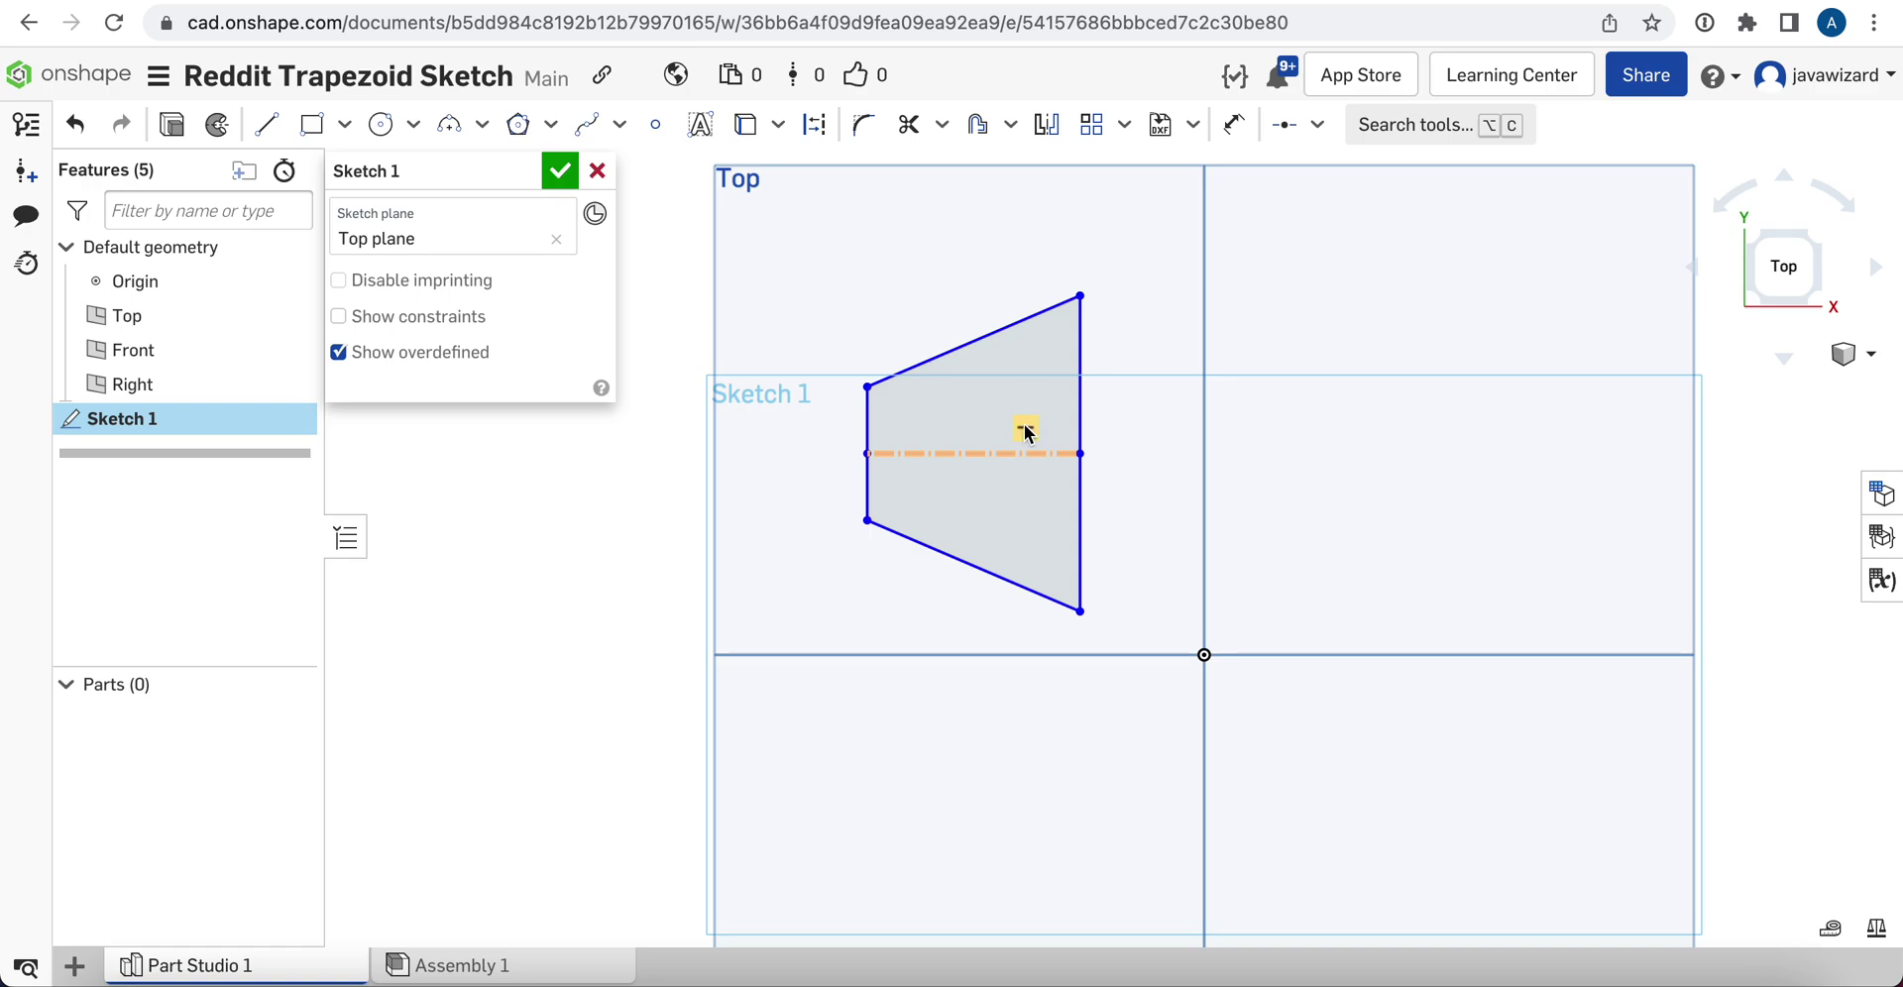
key("Delete")
left_click(1080, 612)
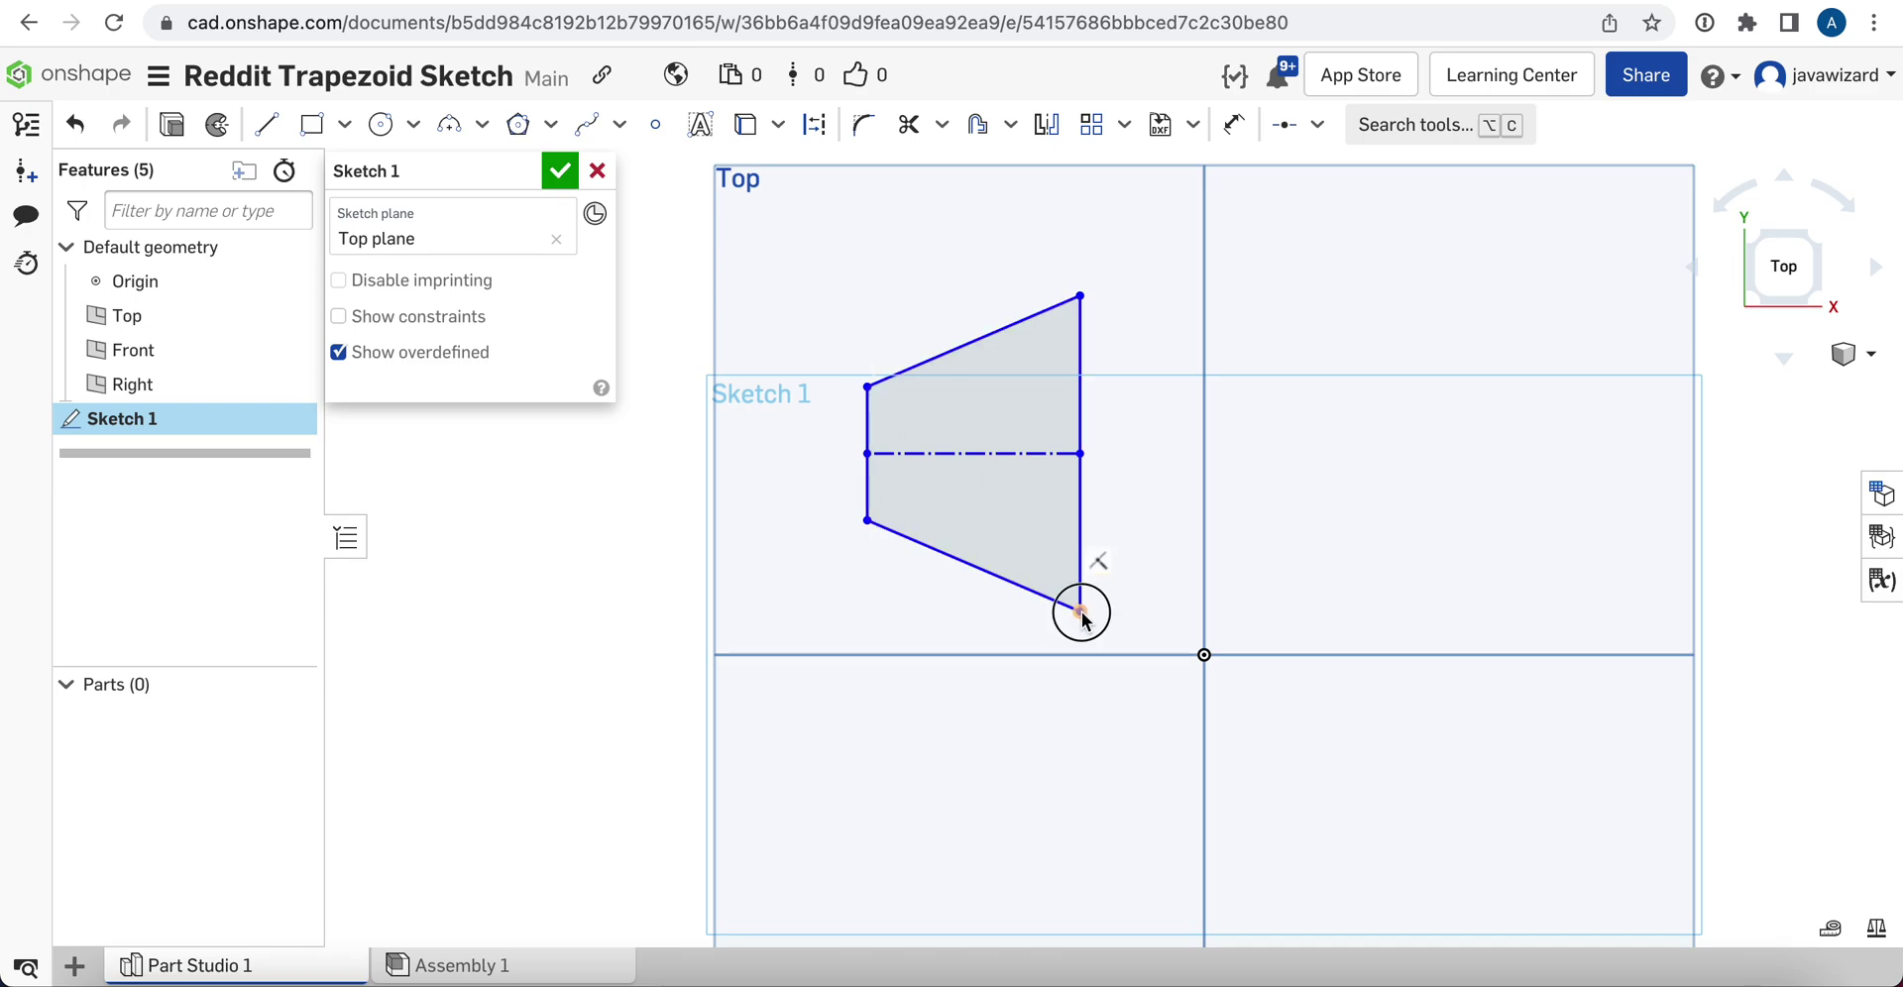
left_click_drag(1080, 611, 1014, 552)
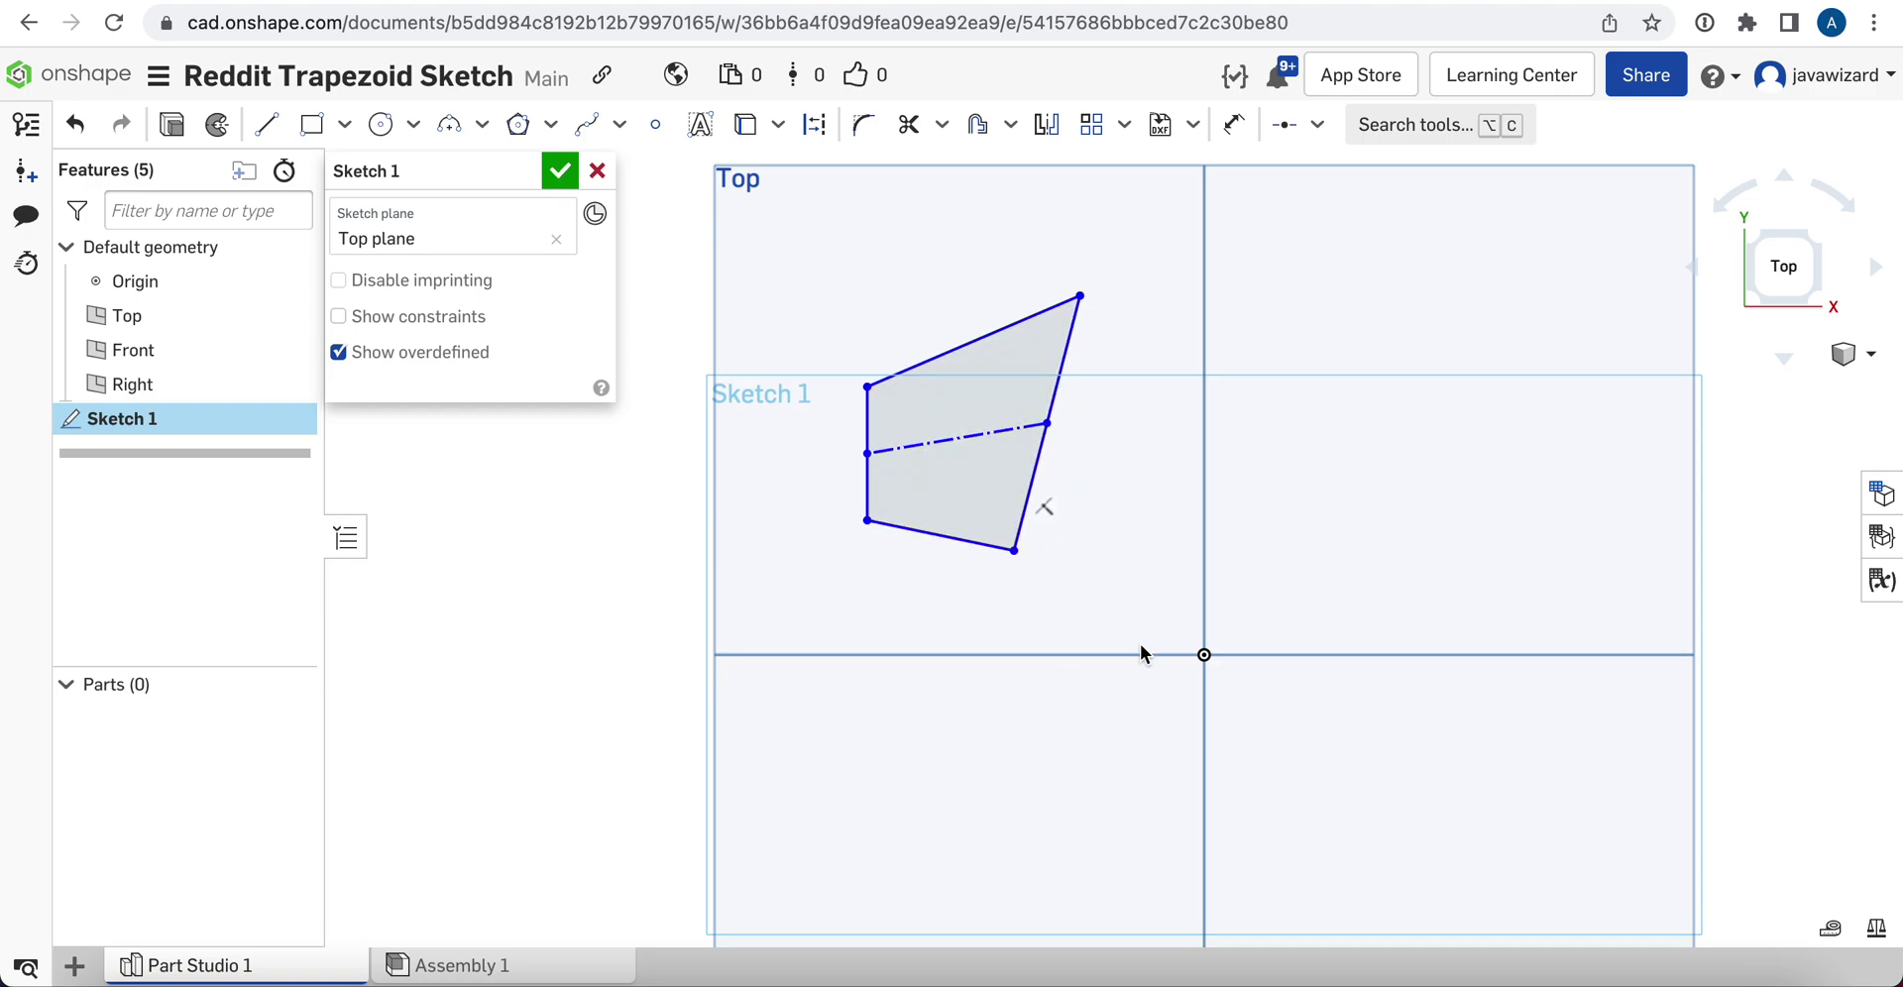
key("ctrl+z")
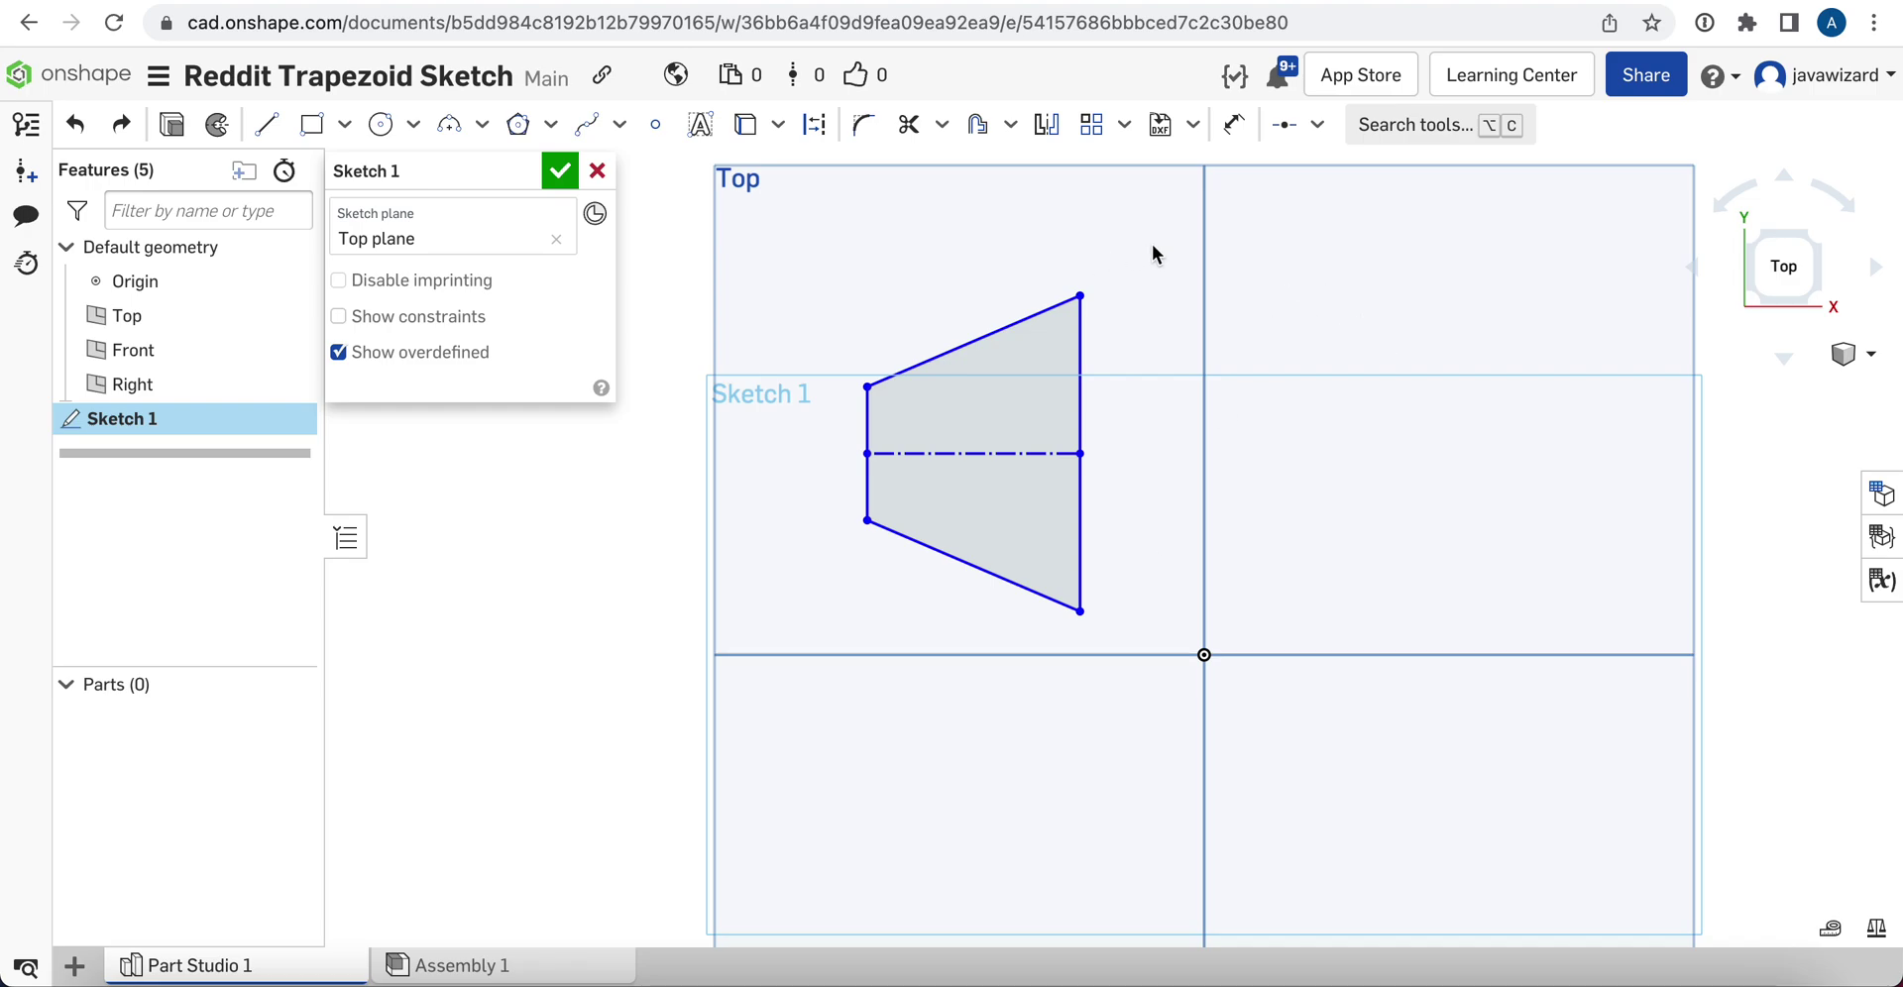
- Apply a Perpendicular constraint between the trapezoid's short left side and the dashed centre line
left_click(1318, 124)
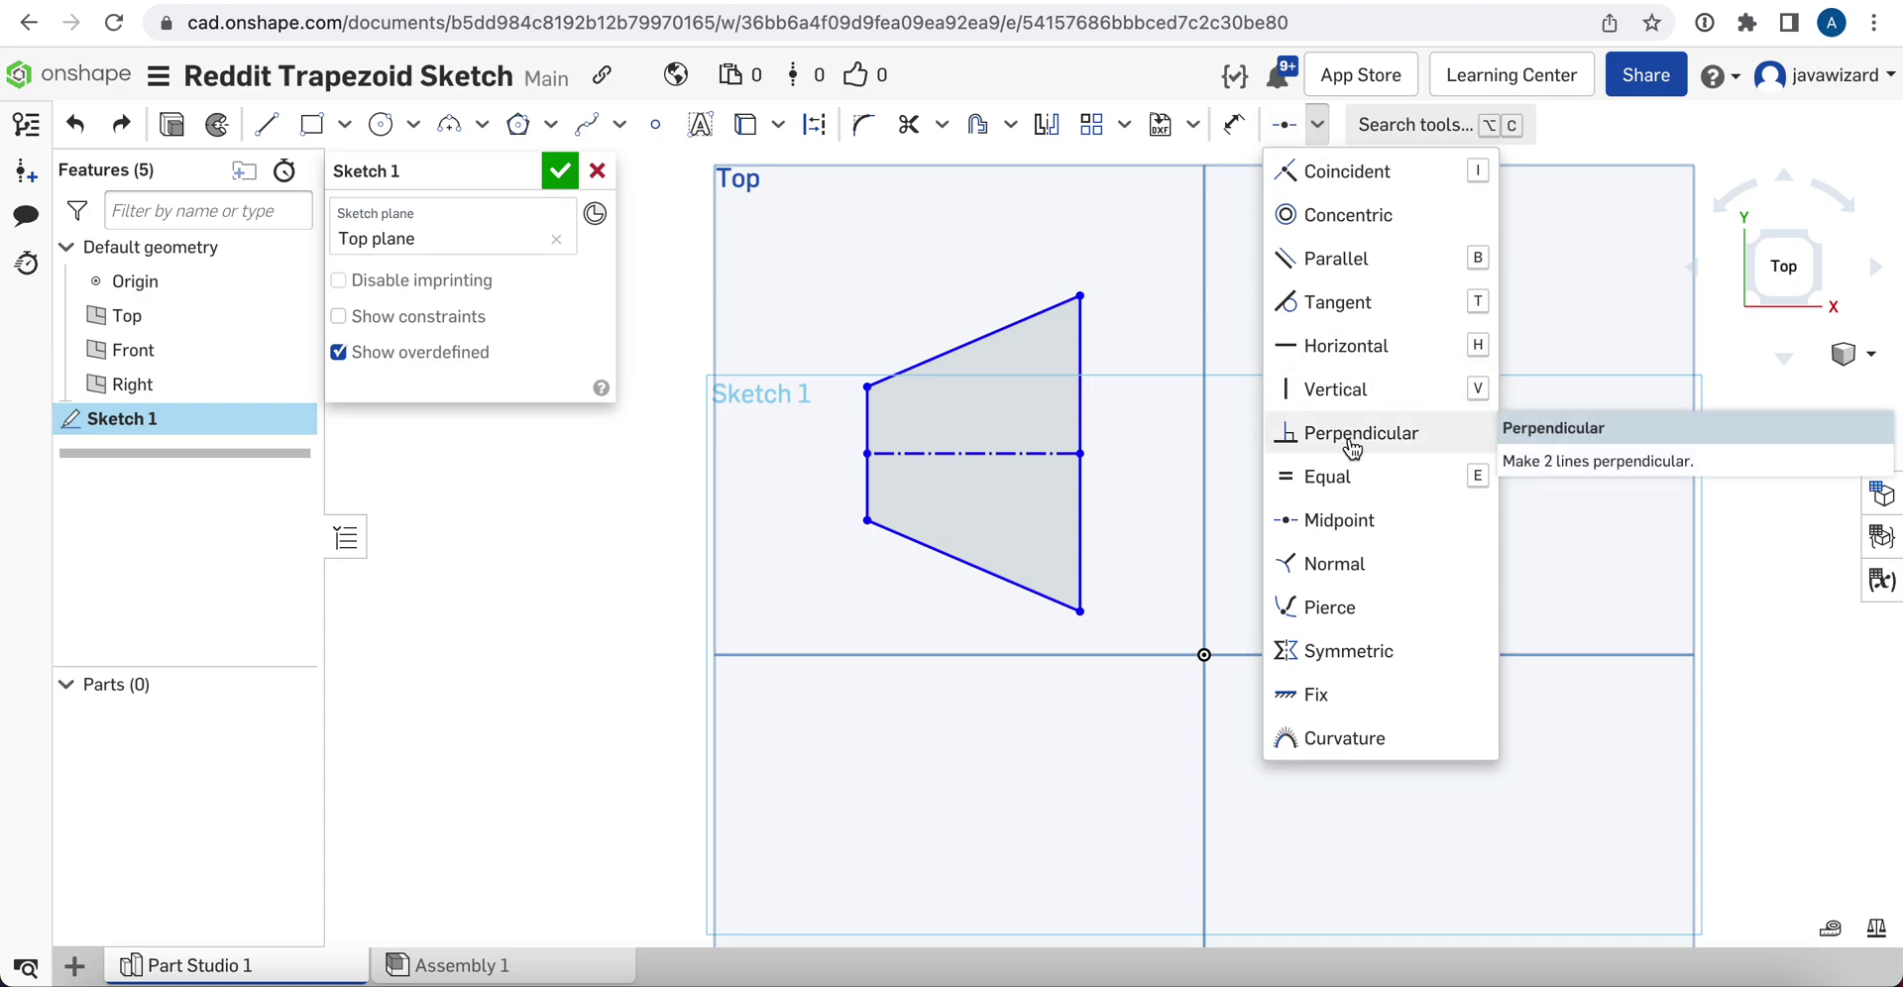
left_click(1318, 125)
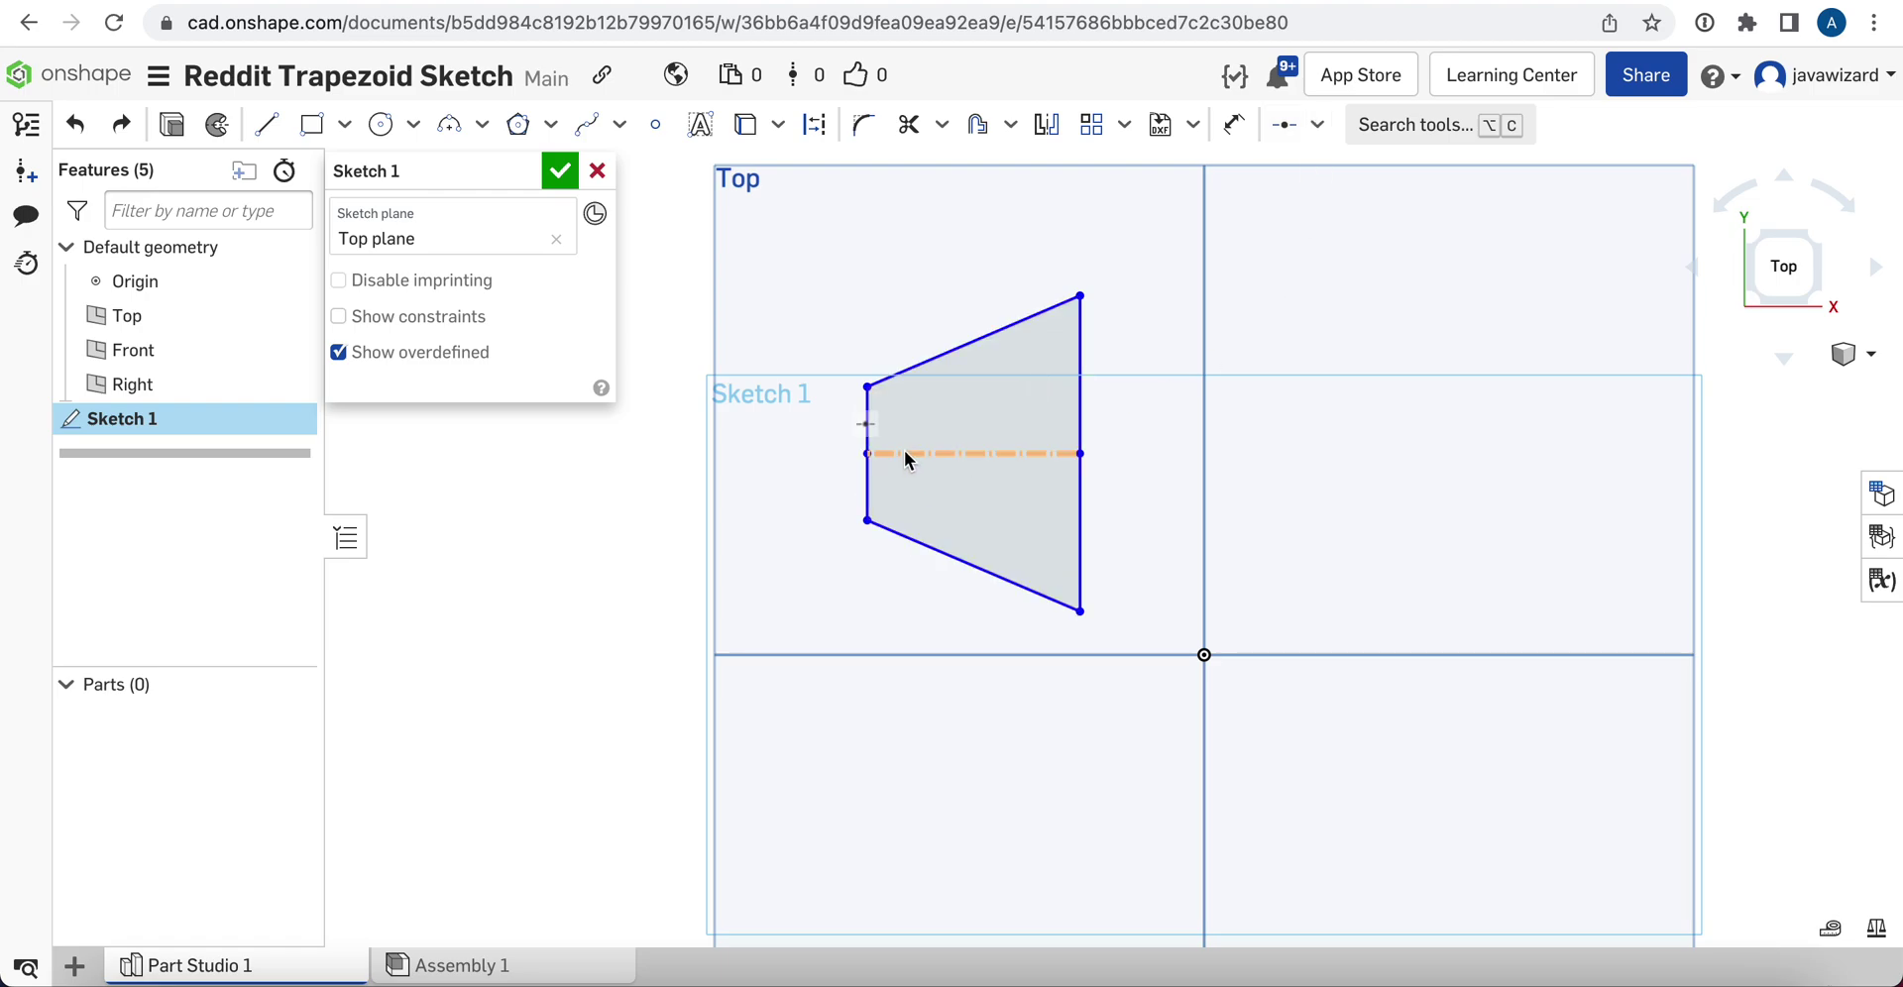
left_click(1317, 126)
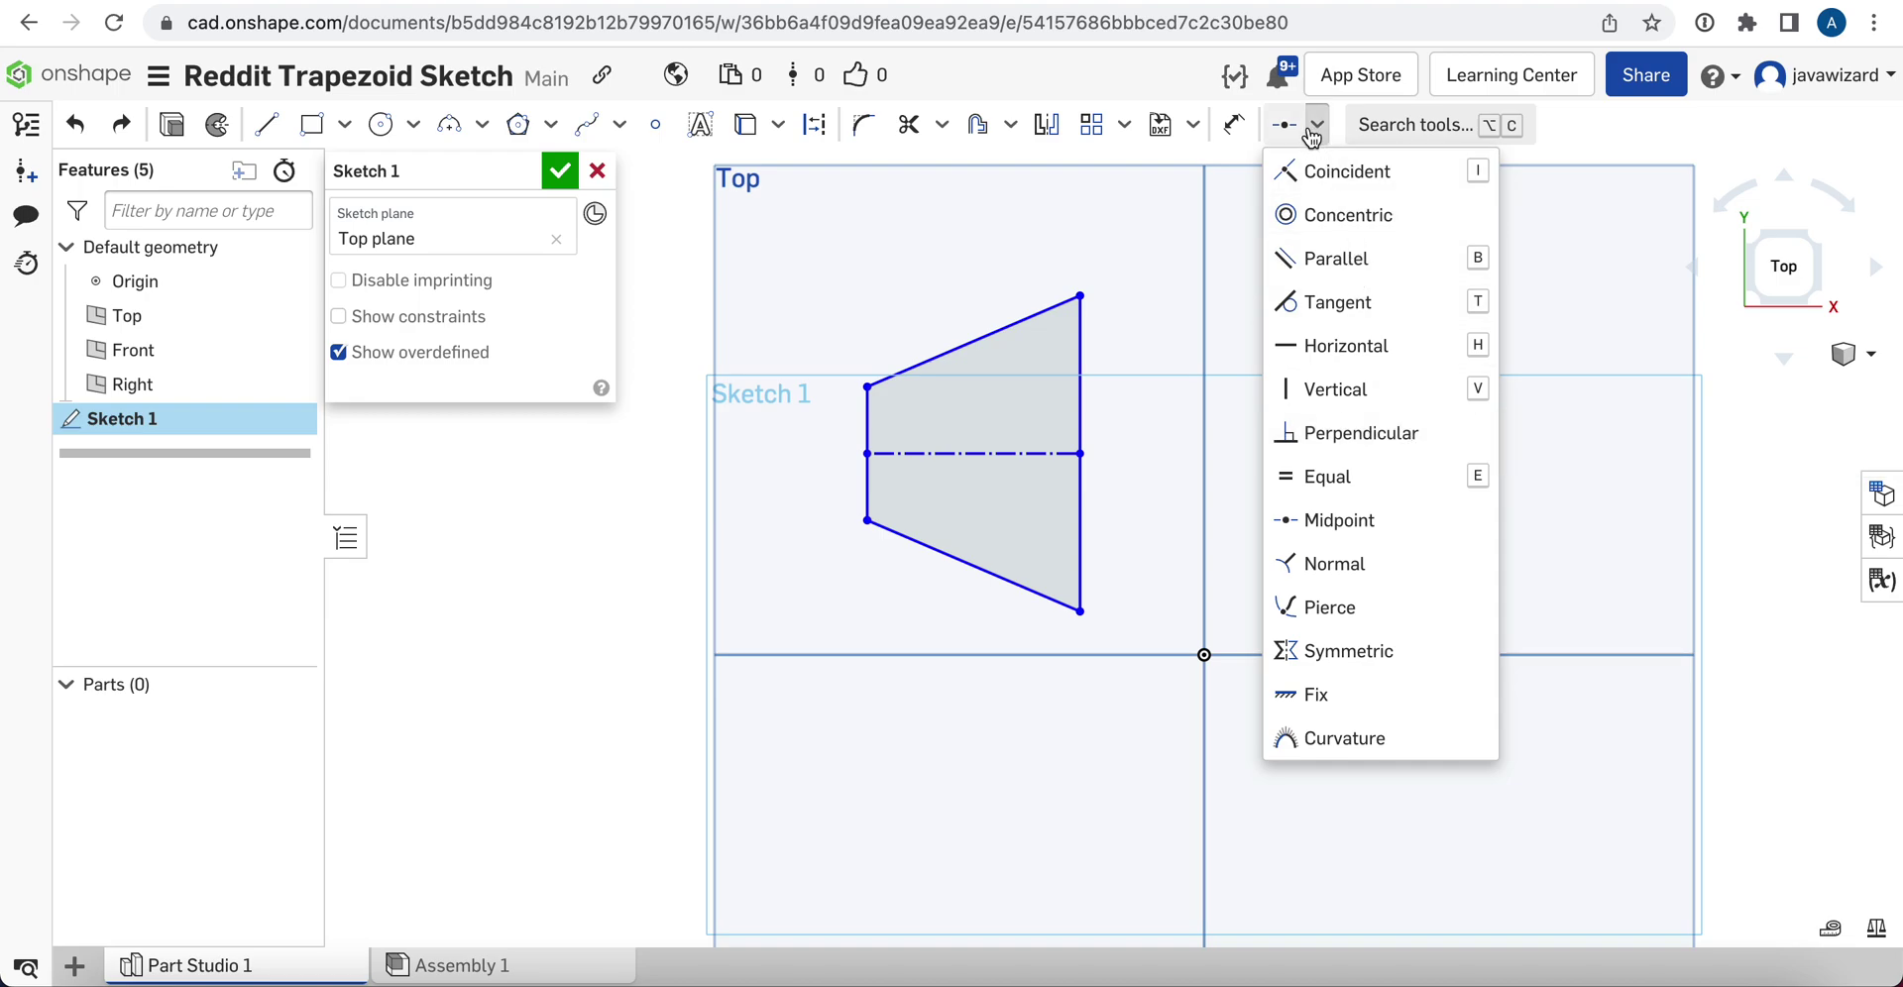
left_click(1417, 438)
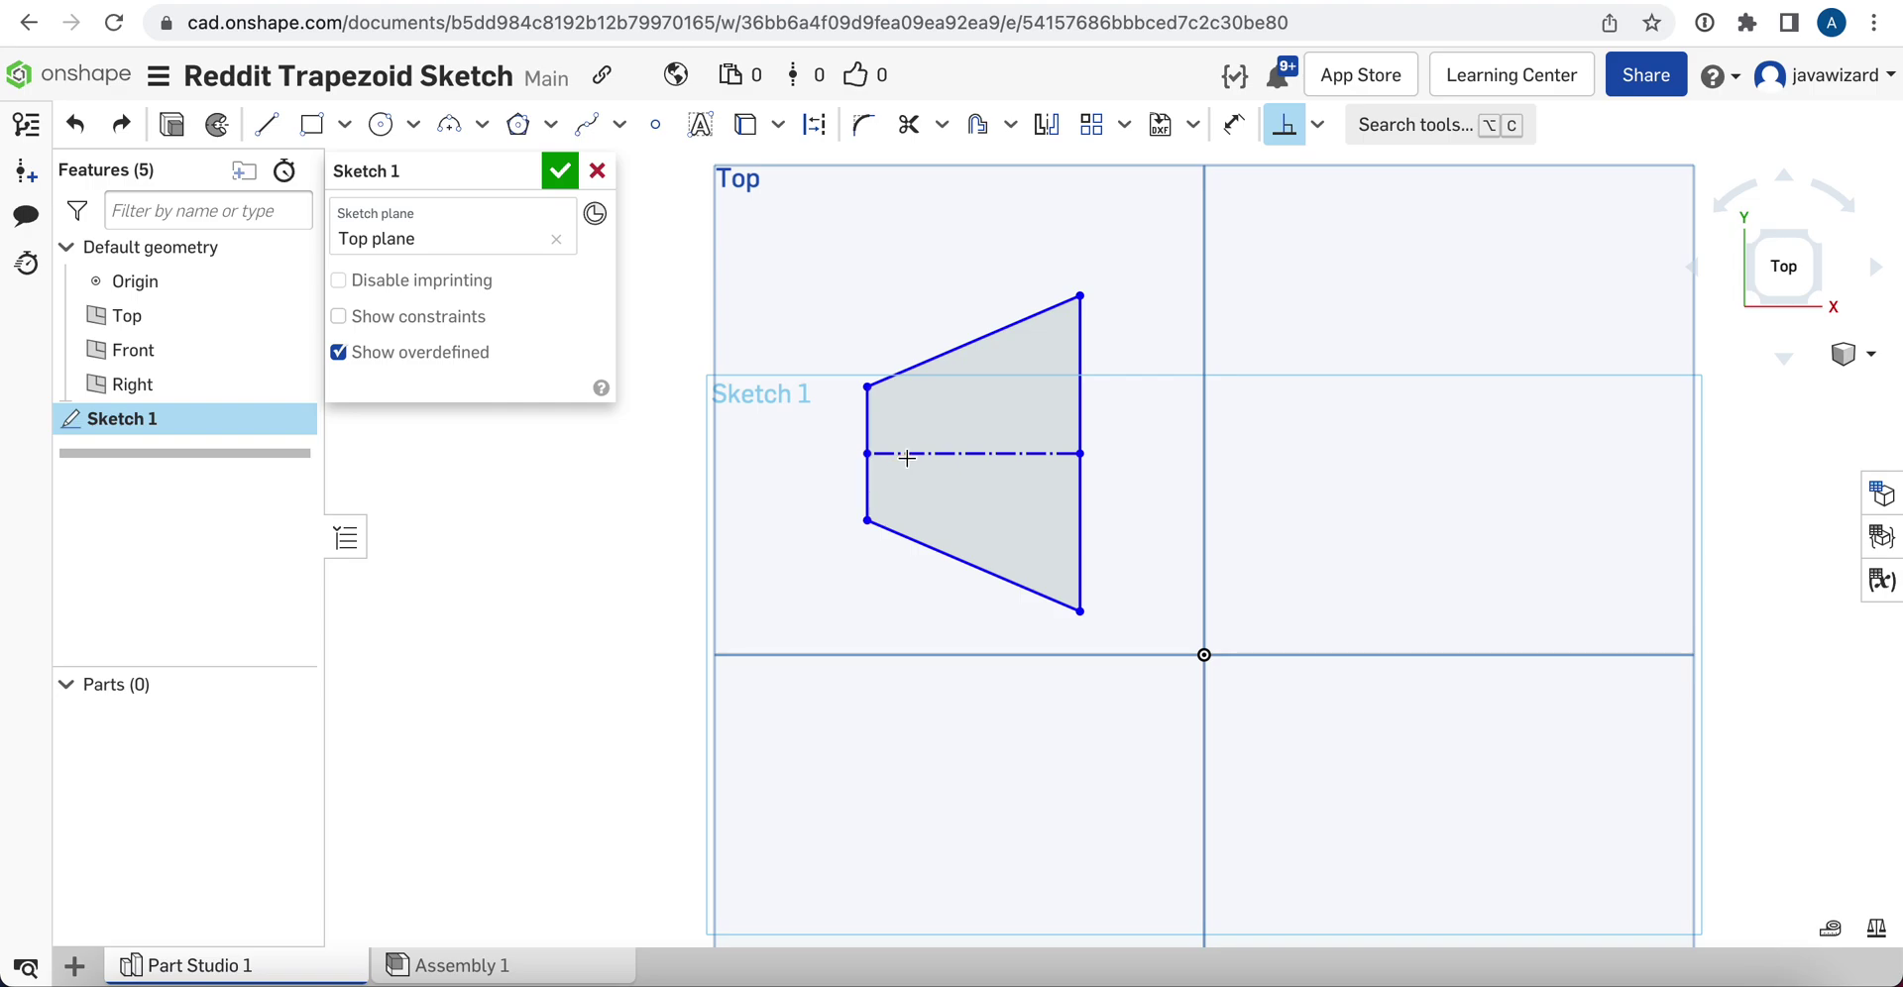
left_click(869, 481)
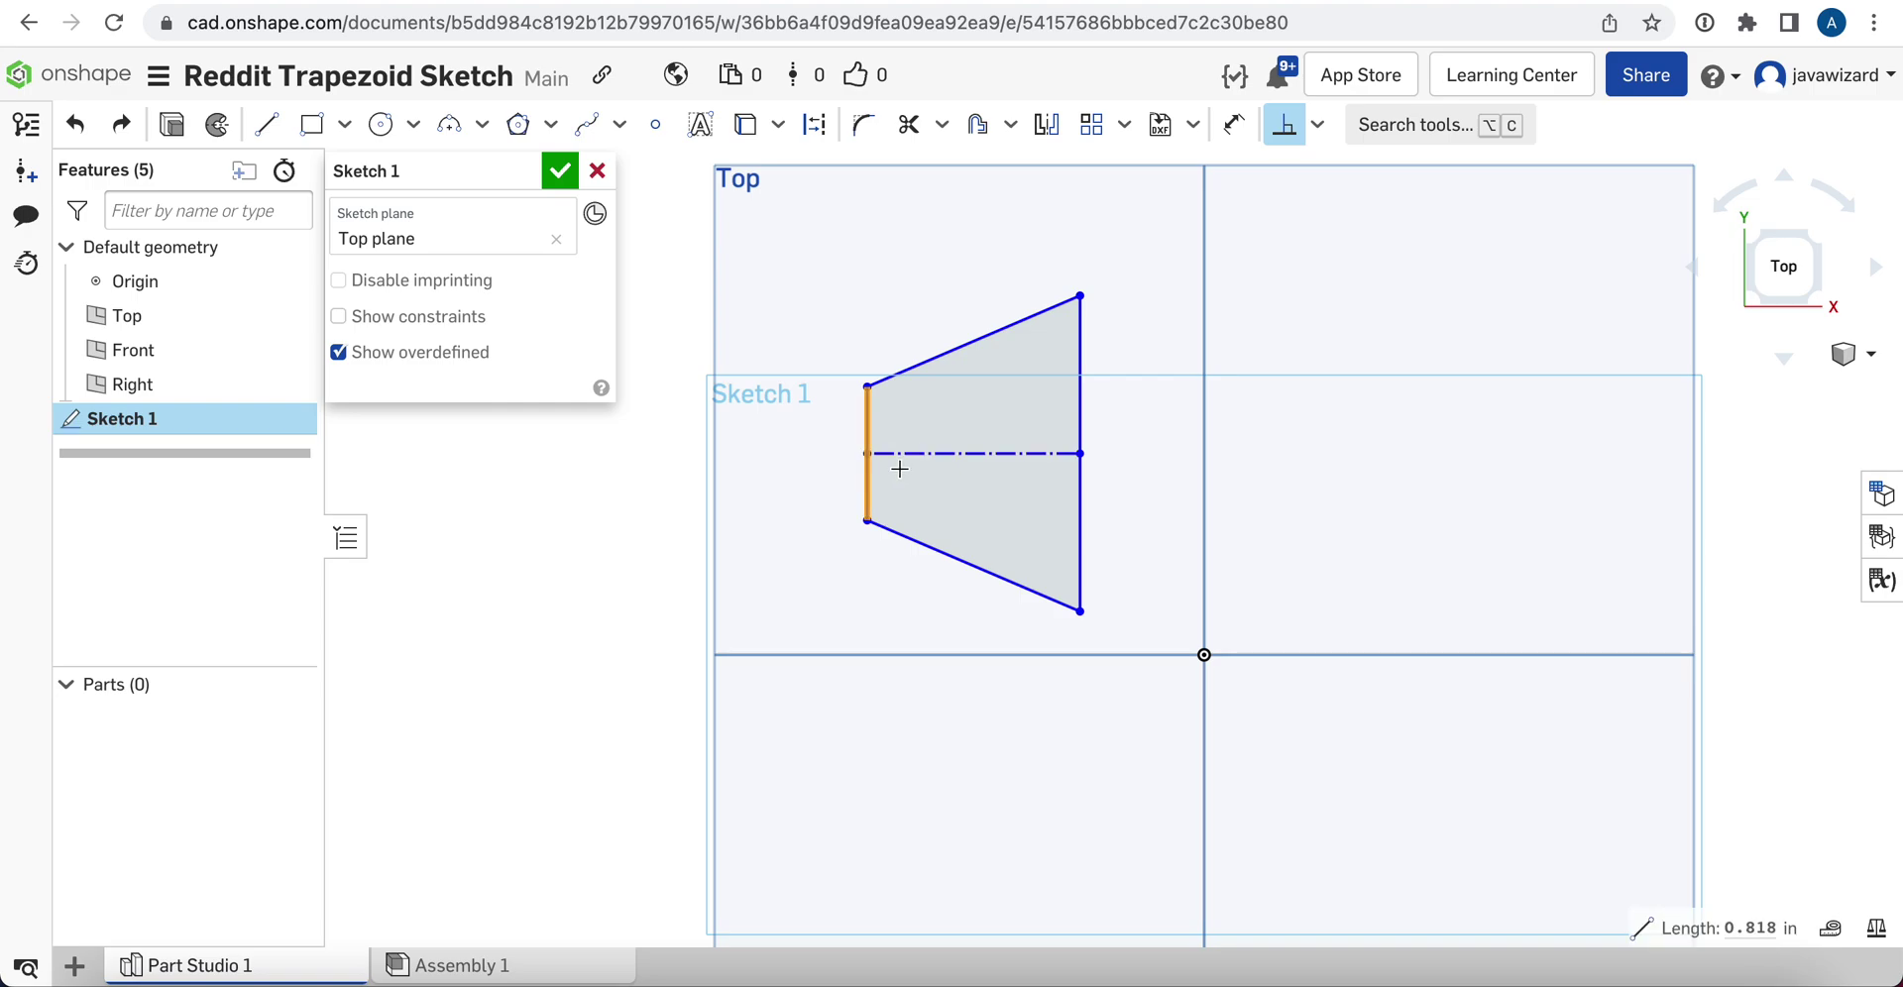
left_click(917, 452)
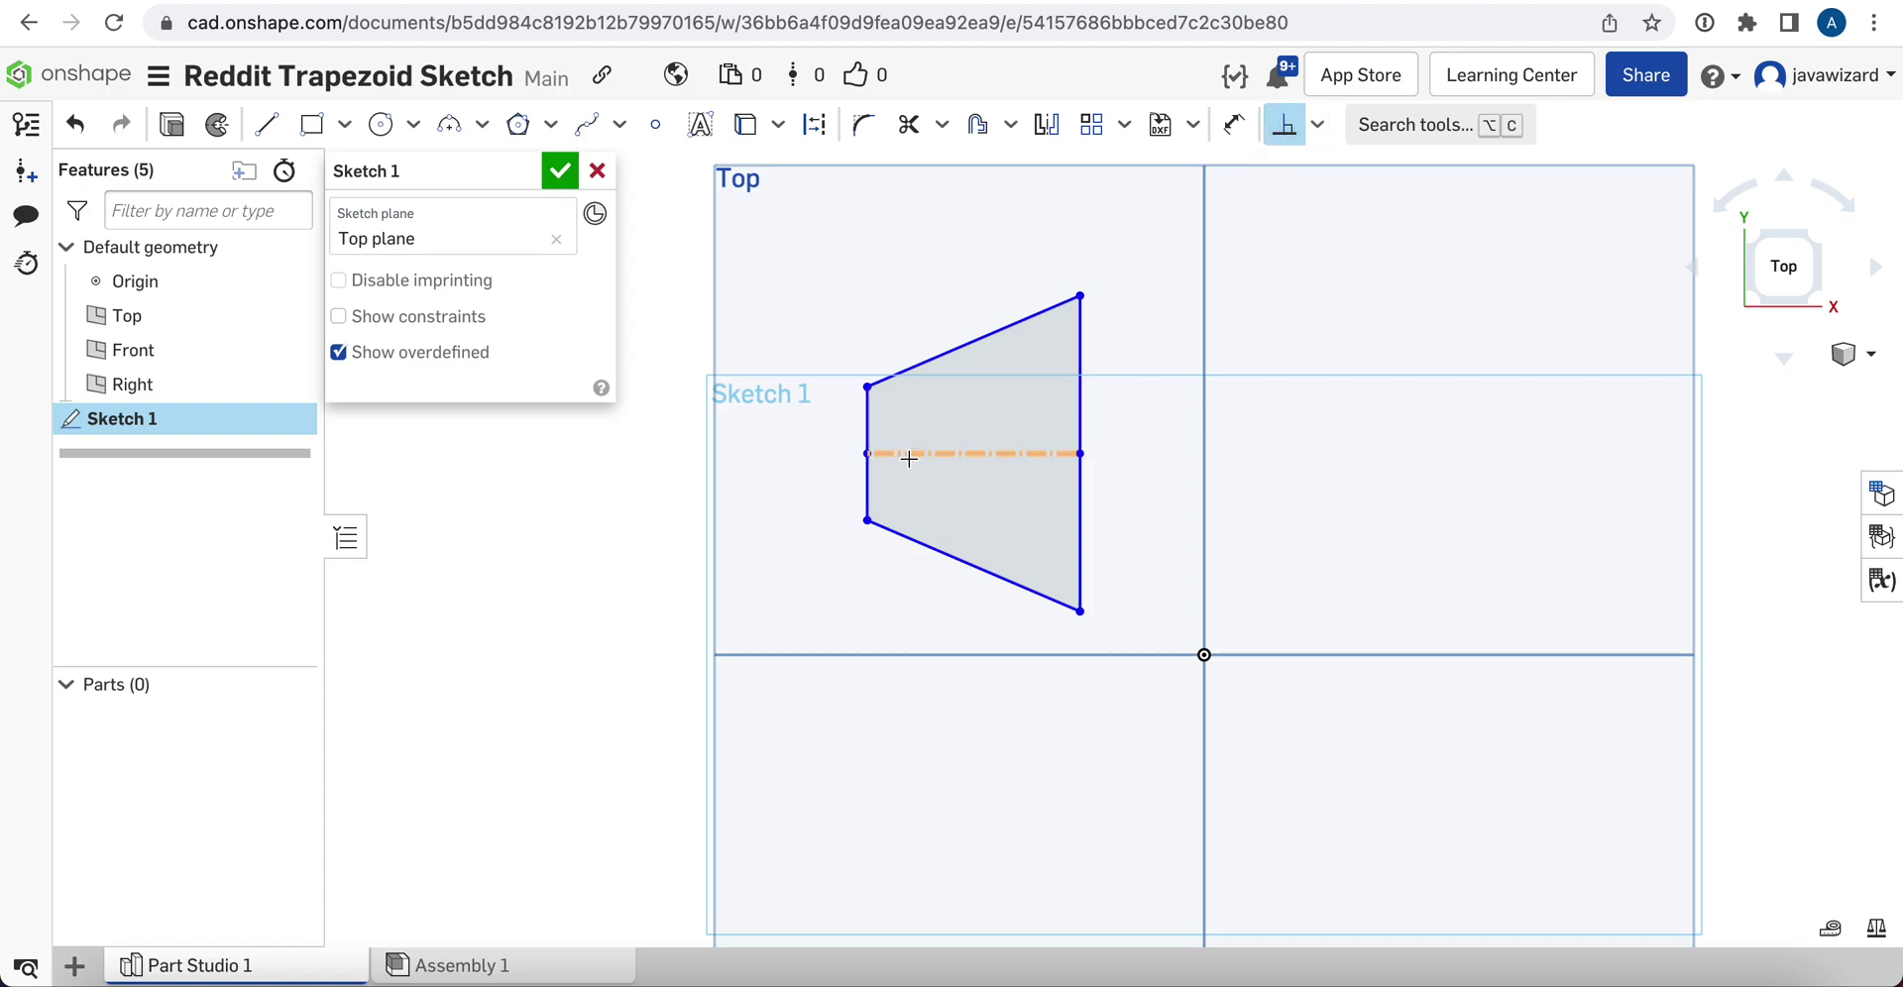
left_click(1028, 455)
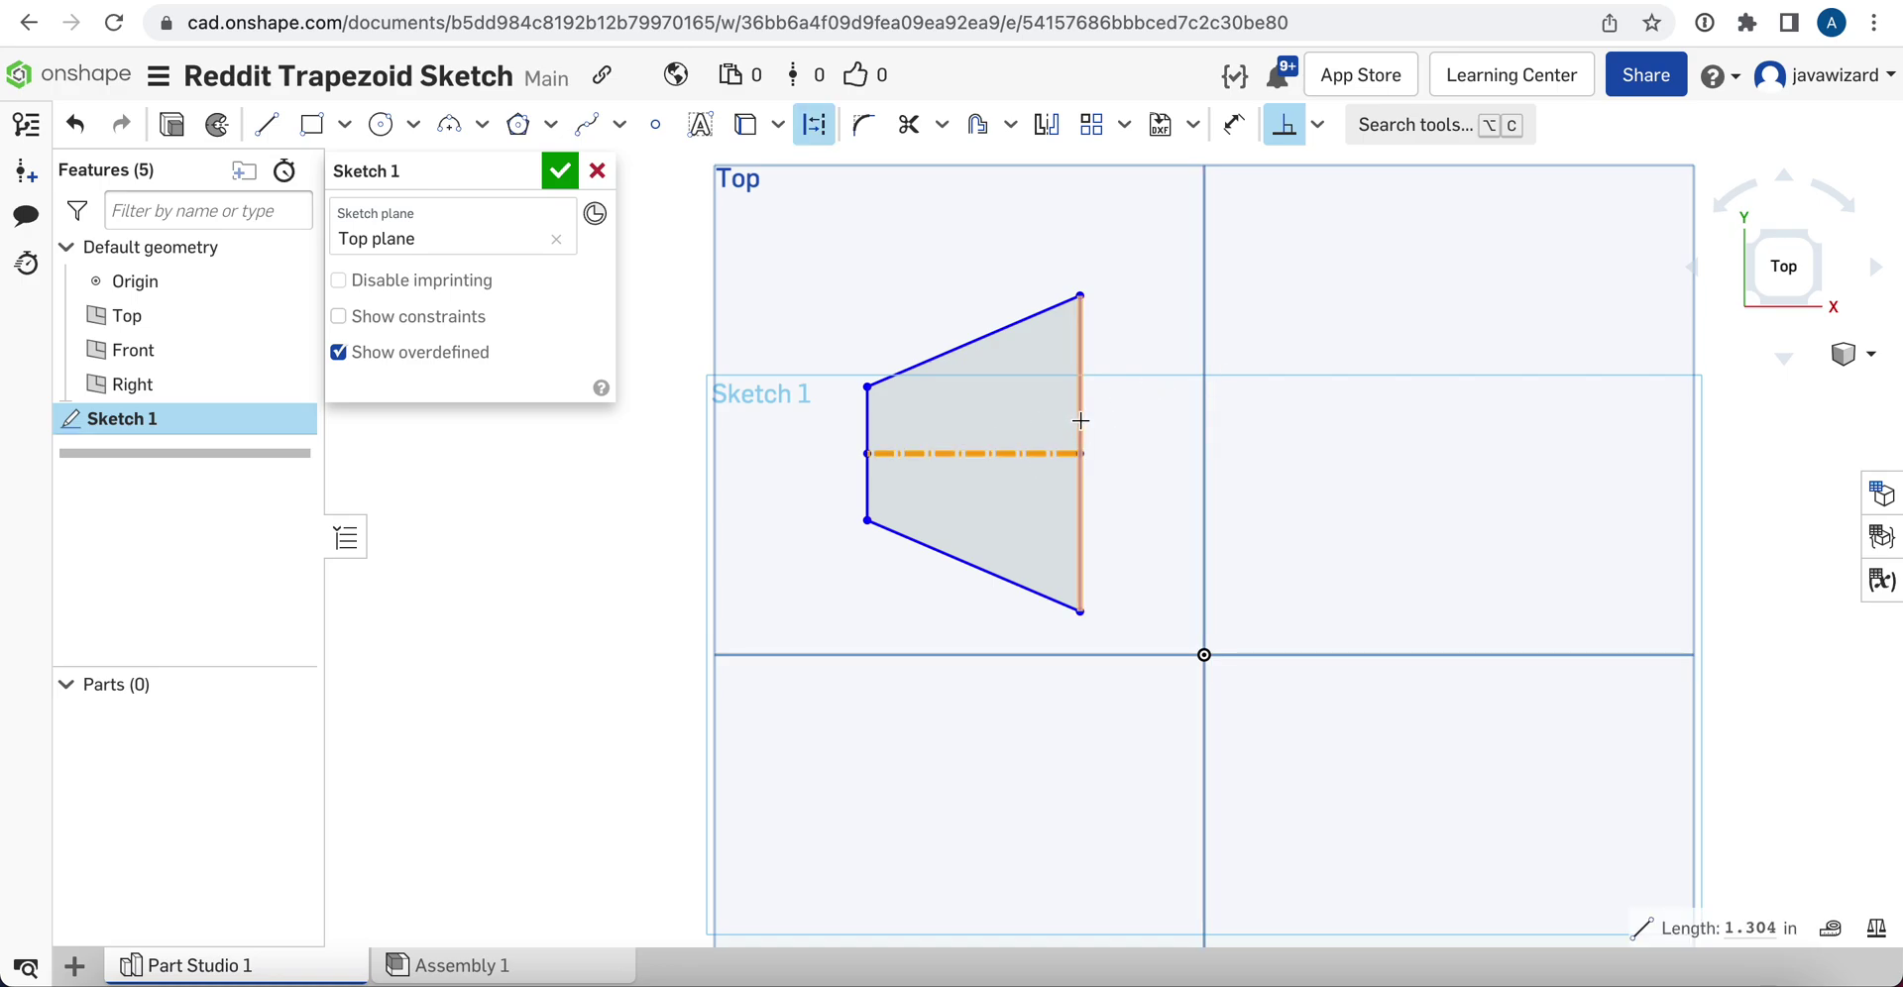
key("Escape")
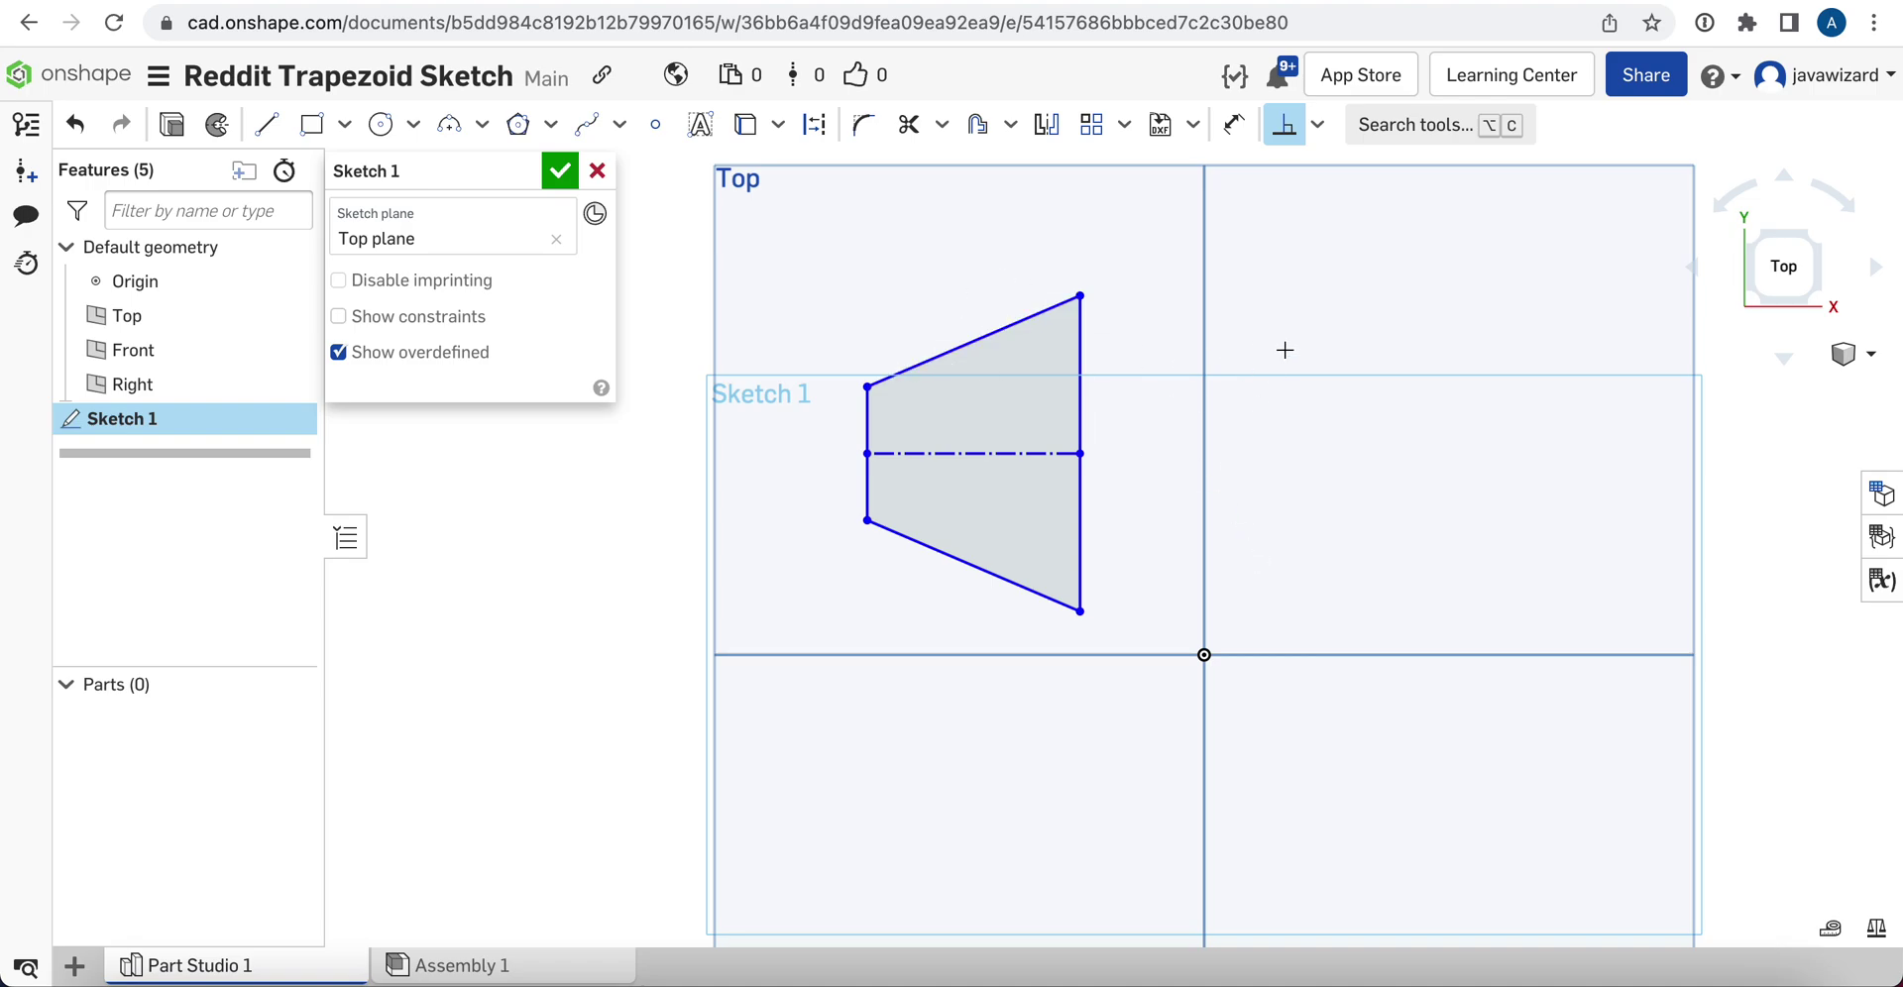
key("Escape")
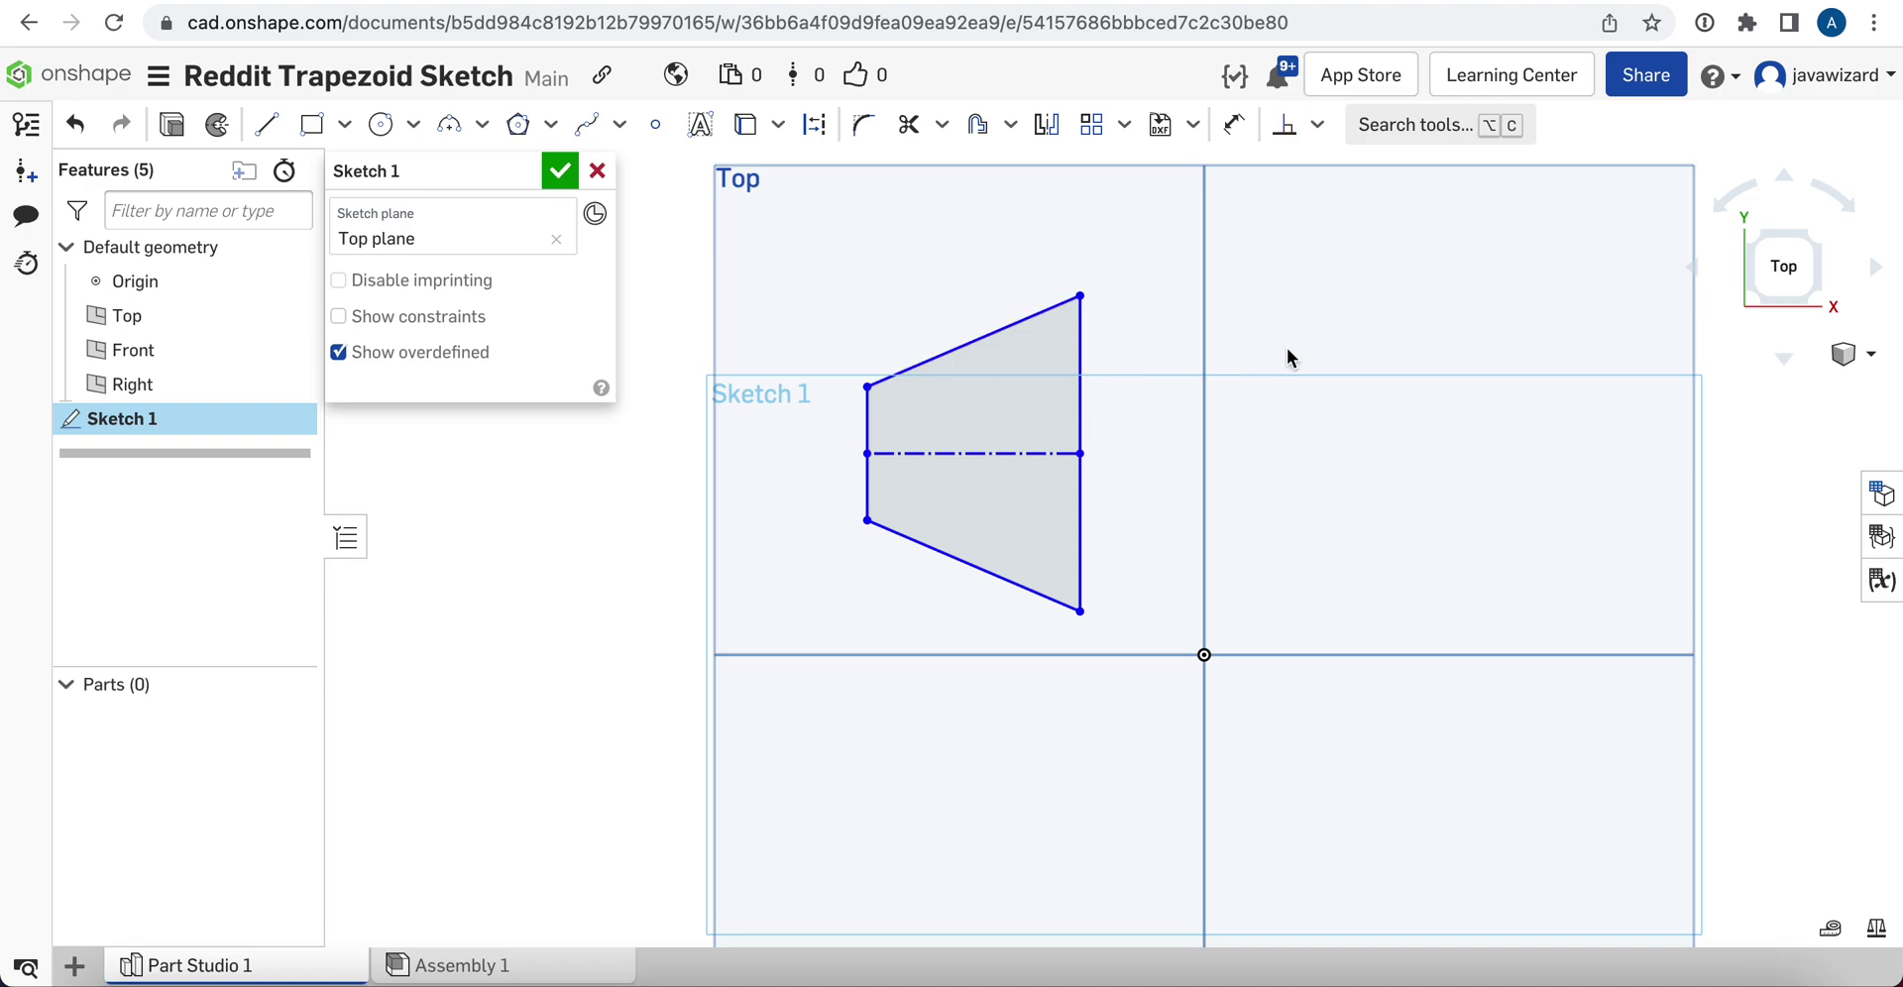
- Dimension the right edge at 80° to the horizontal axis, then drag the lower corners to reshape
mouse_move(1080, 436)
mouse_move(1080, 611)
left_mouse_down()
mouse_move(1074, 540)
mouse_move(1069, 627)
mouse_move(972, 616)
mouse_move(992, 585)
mouse_move(1077, 617)
left_mouse_up()
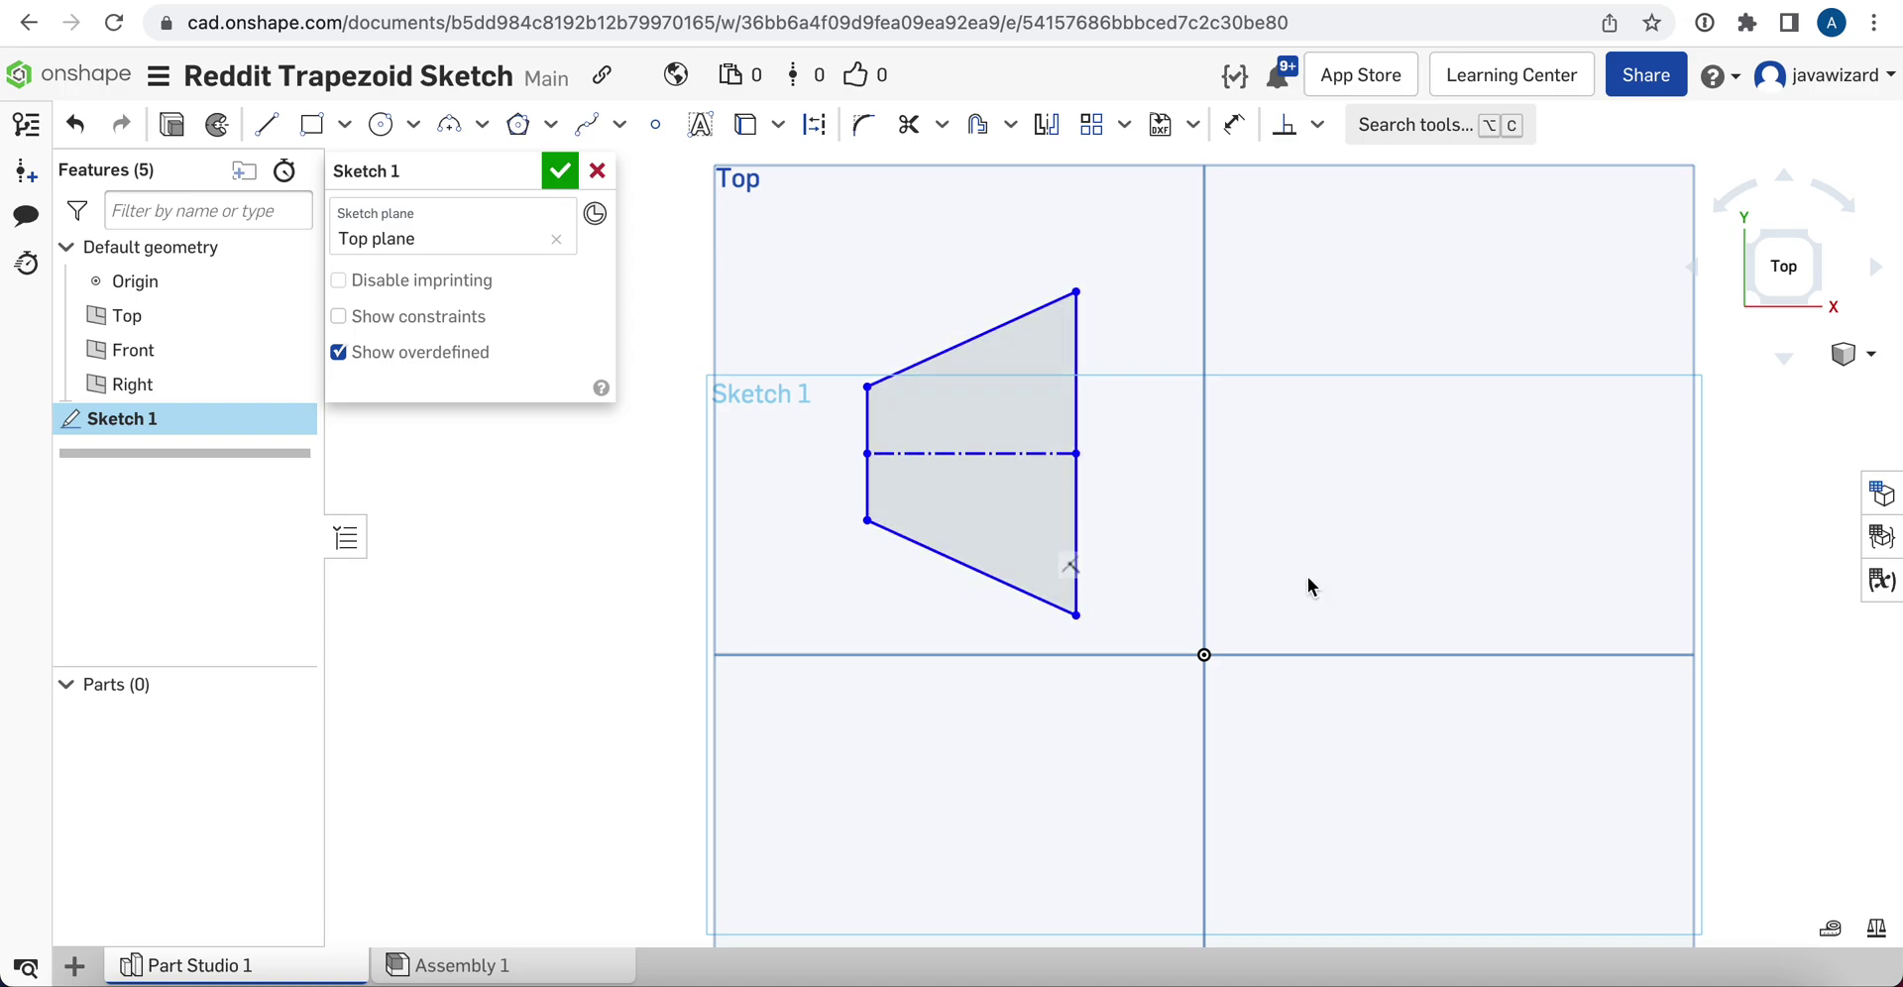
left_click(1234, 123)
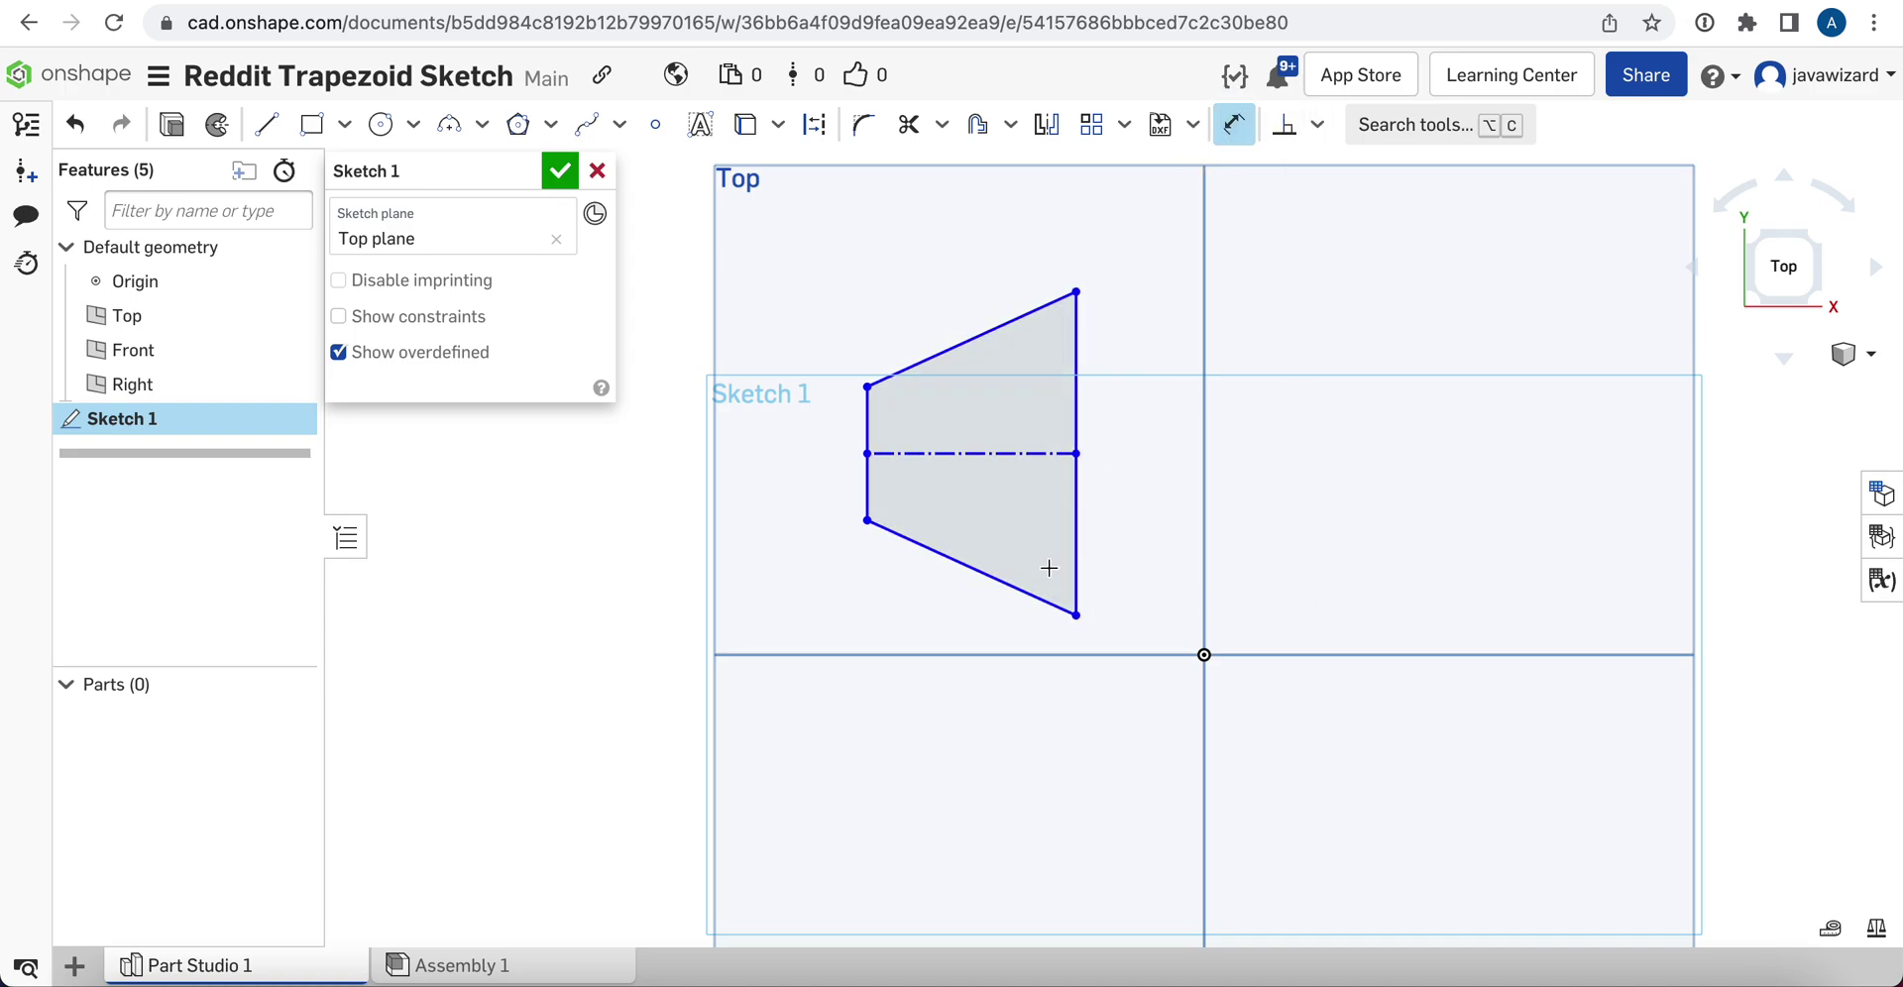
left_click(1076, 513)
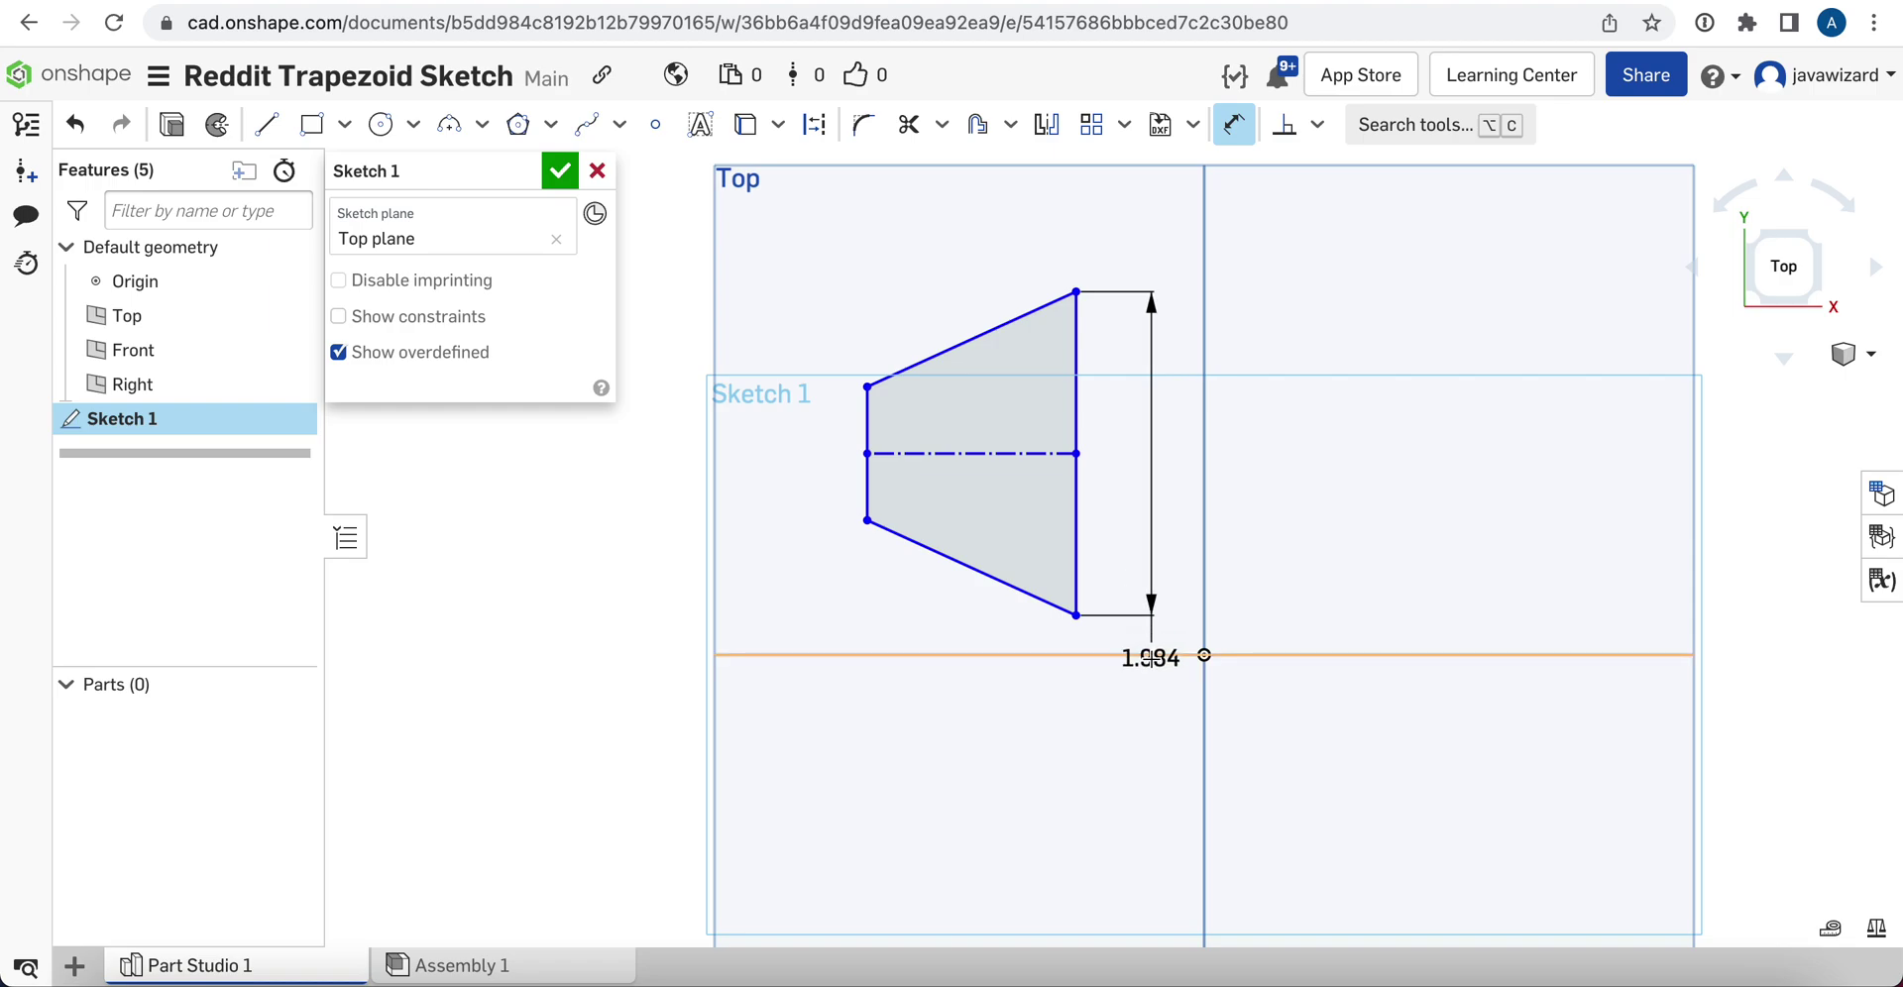
left_click(1149, 655)
left_click(1159, 546)
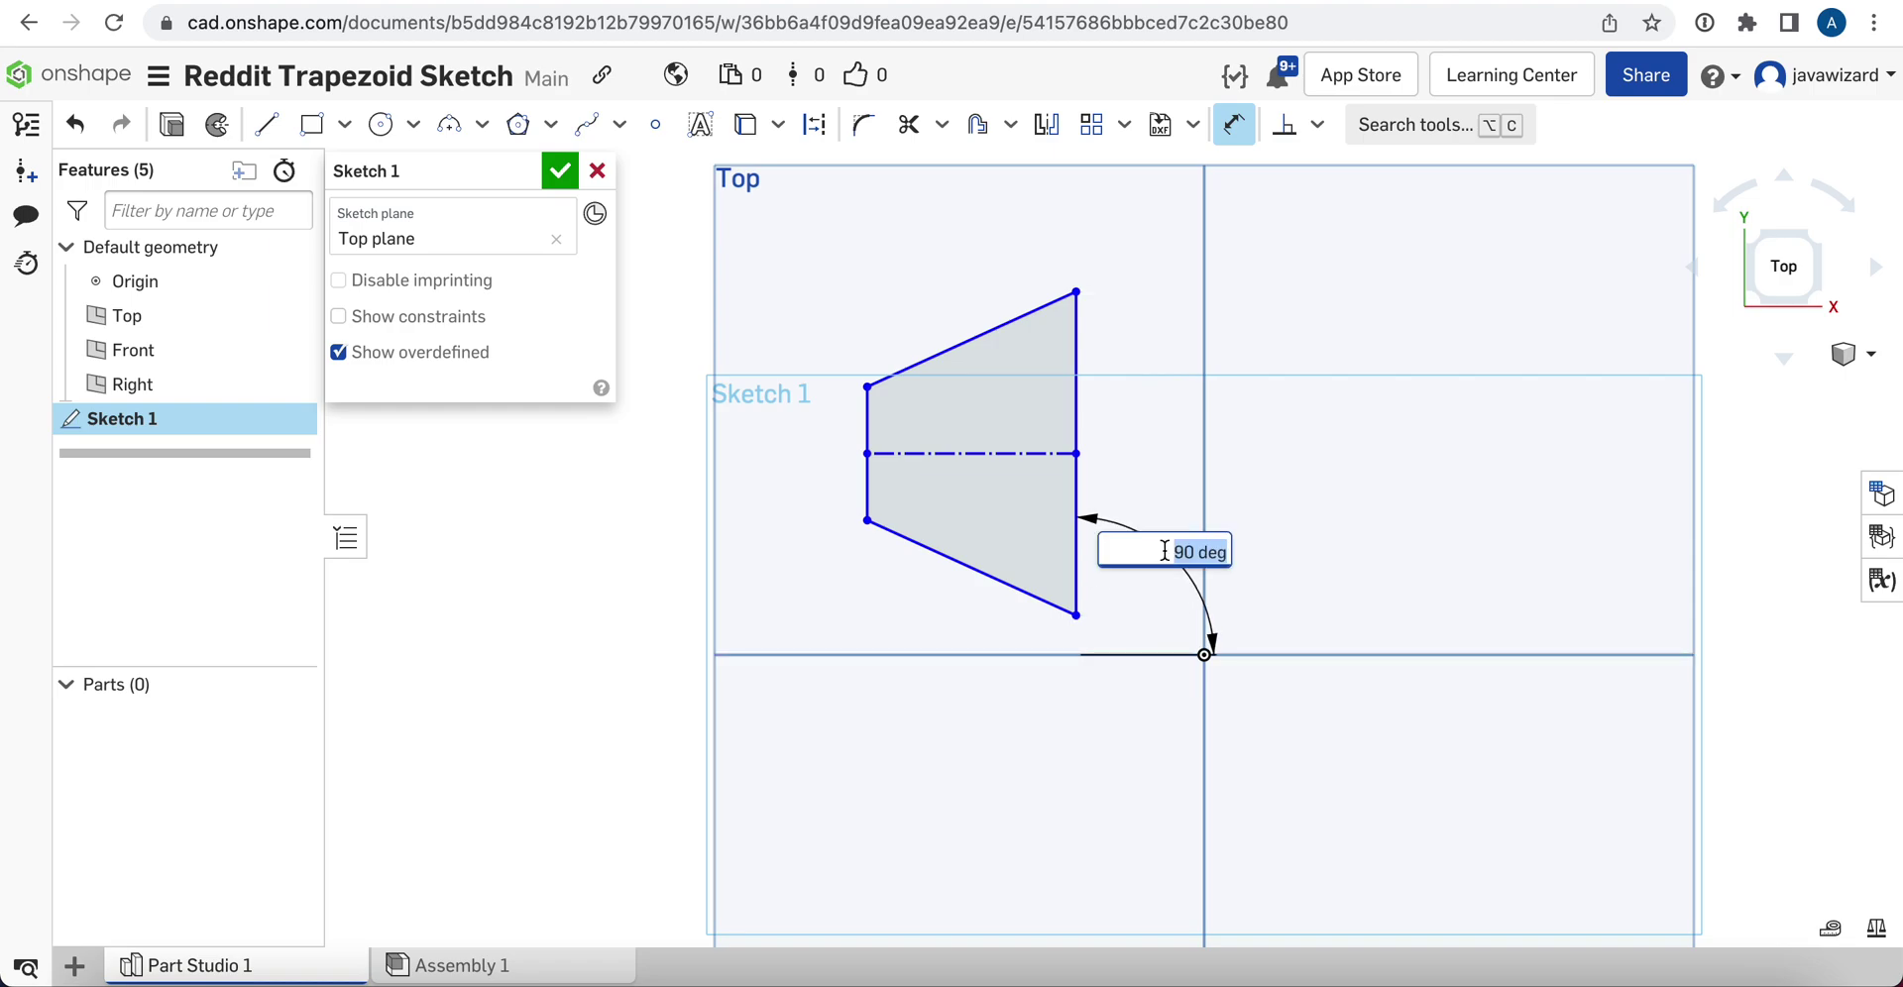
type("80")
key("Return")
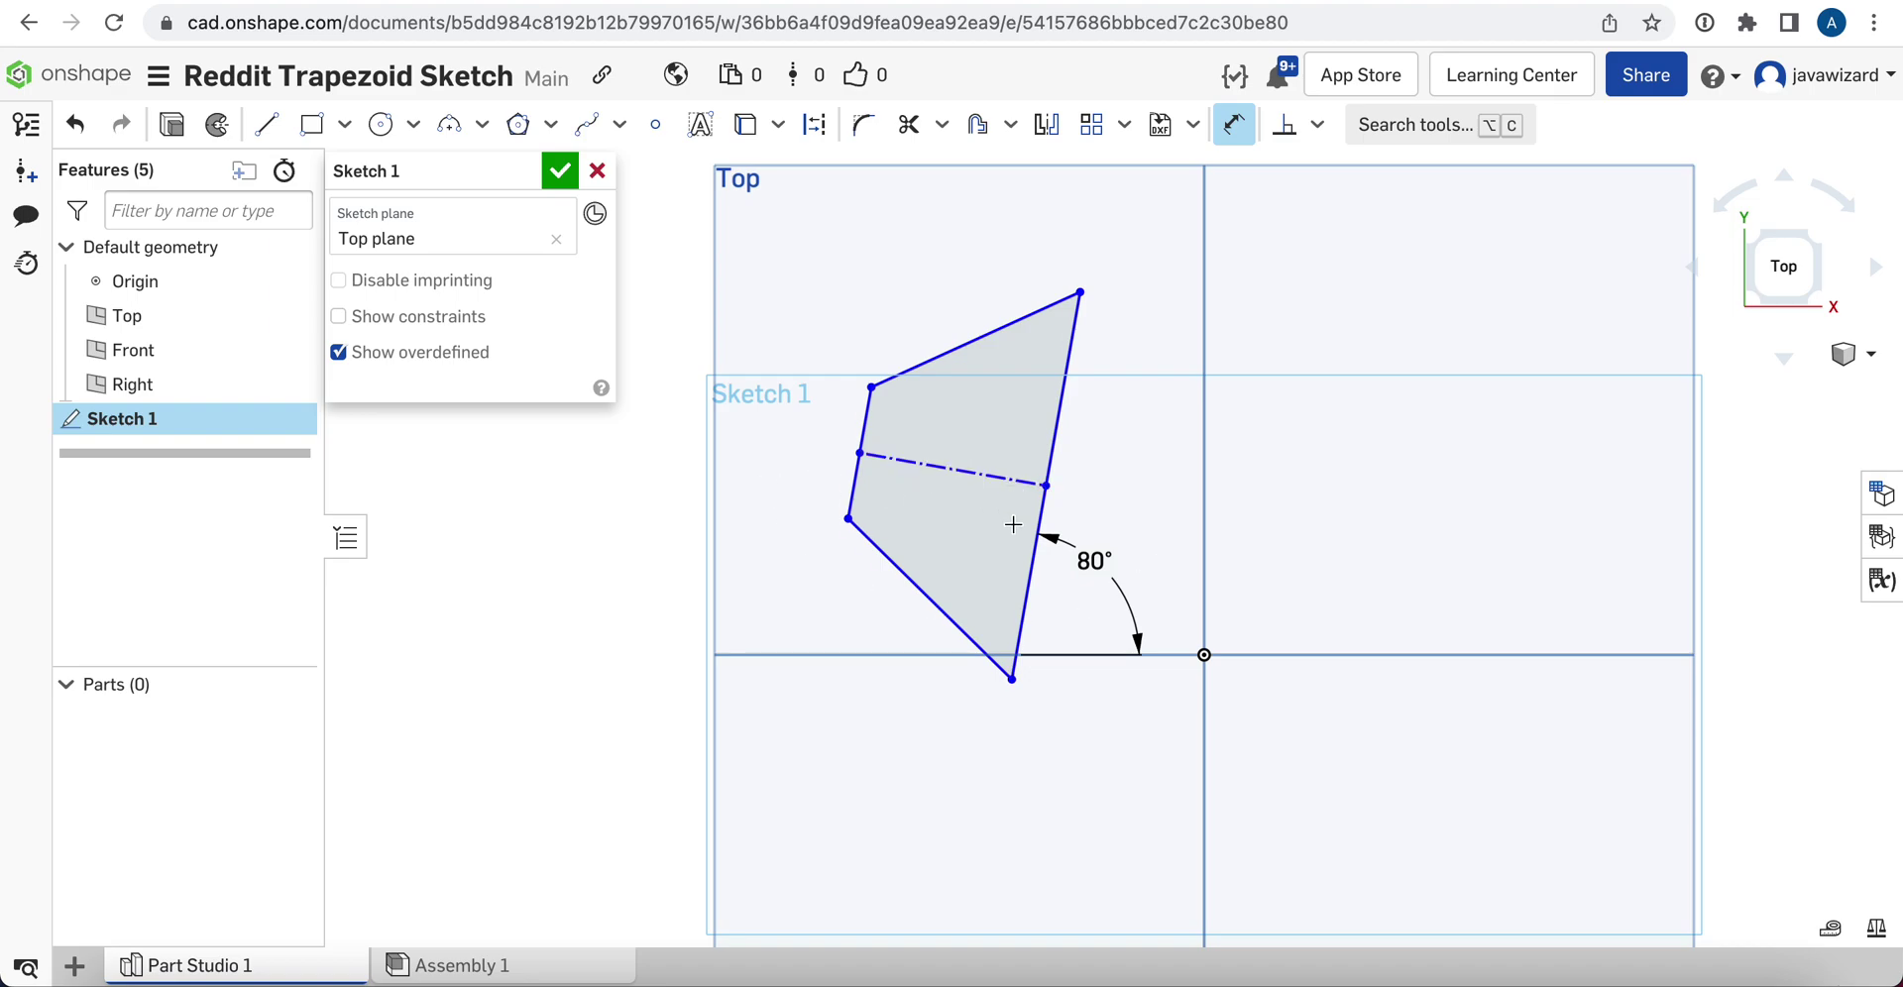
key("Escape")
mouse_move(1012, 680)
left_mouse_down()
mouse_move(1022, 563)
mouse_move(1015, 645)
mouse_move(969, 642)
mouse_move(960, 620)
mouse_move(1027, 600)
mouse_move(1036, 625)
left_mouse_up()
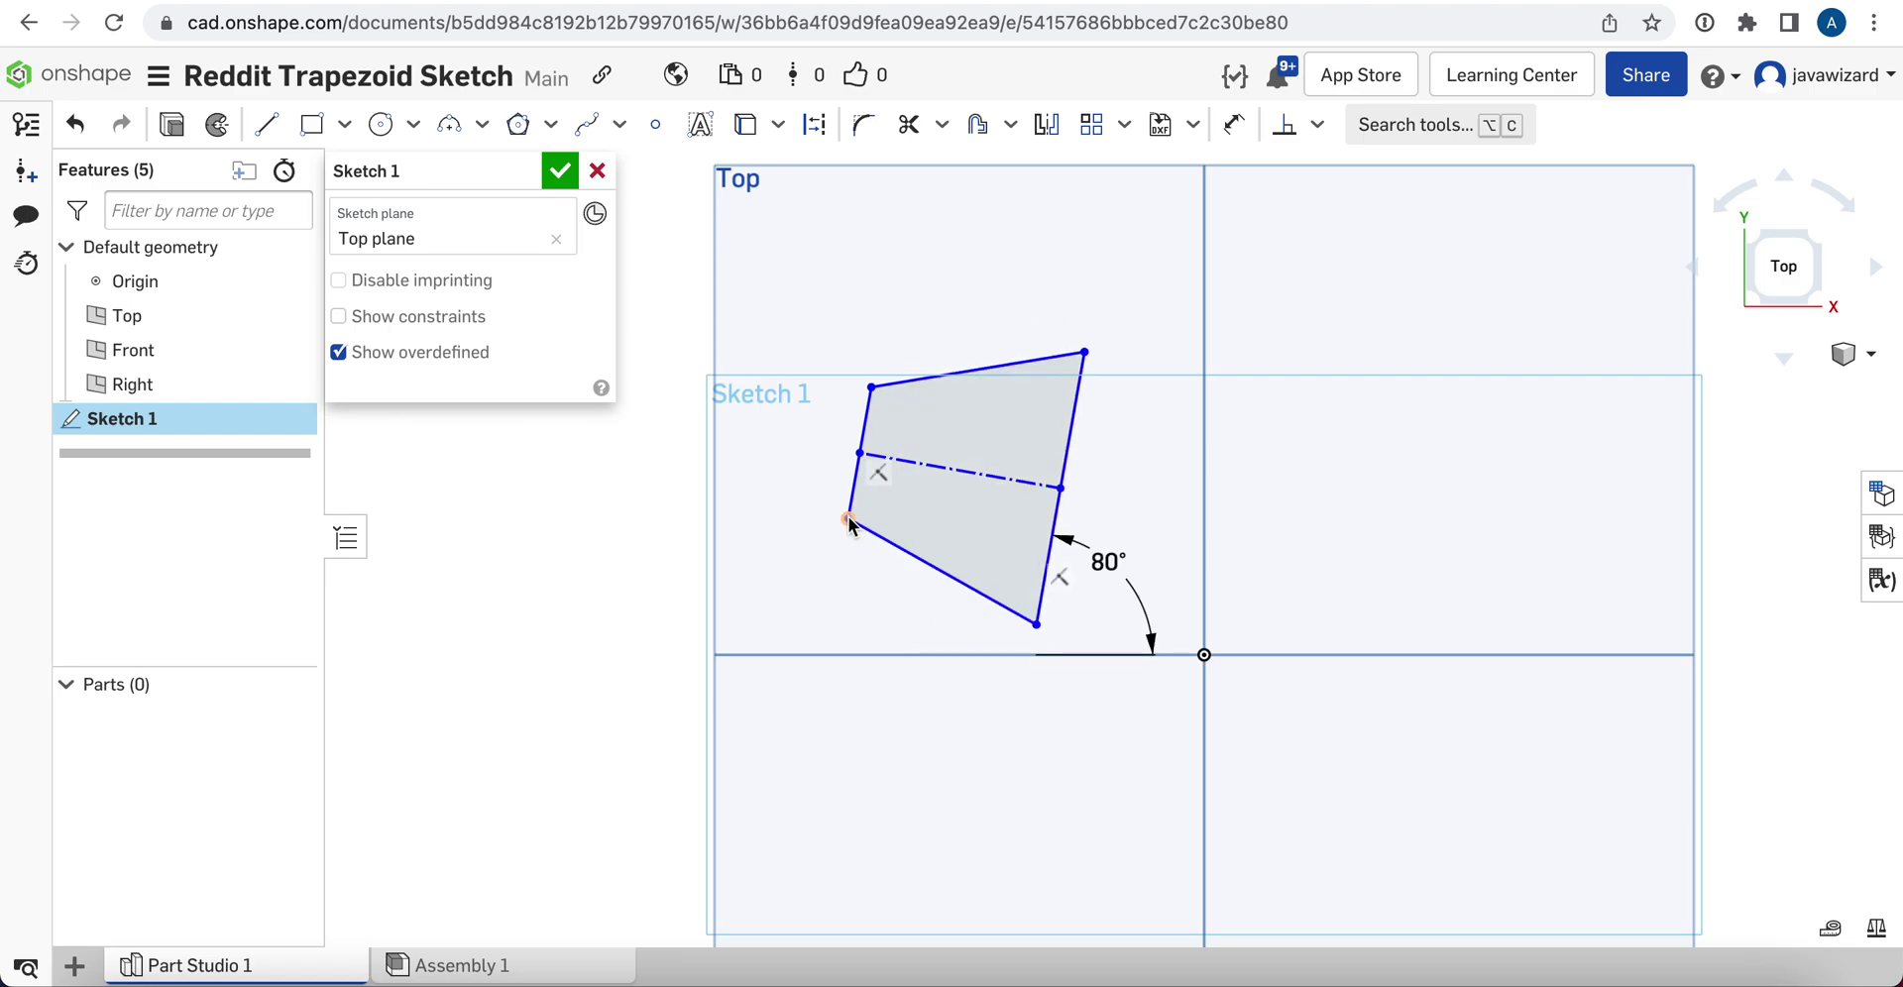
mouse_move(848, 518)
left_mouse_down()
mouse_move(942, 500)
mouse_move(927, 547)
mouse_move(884, 544)
mouse_move(879, 514)
mouse_move(900, 522)
left_mouse_up()
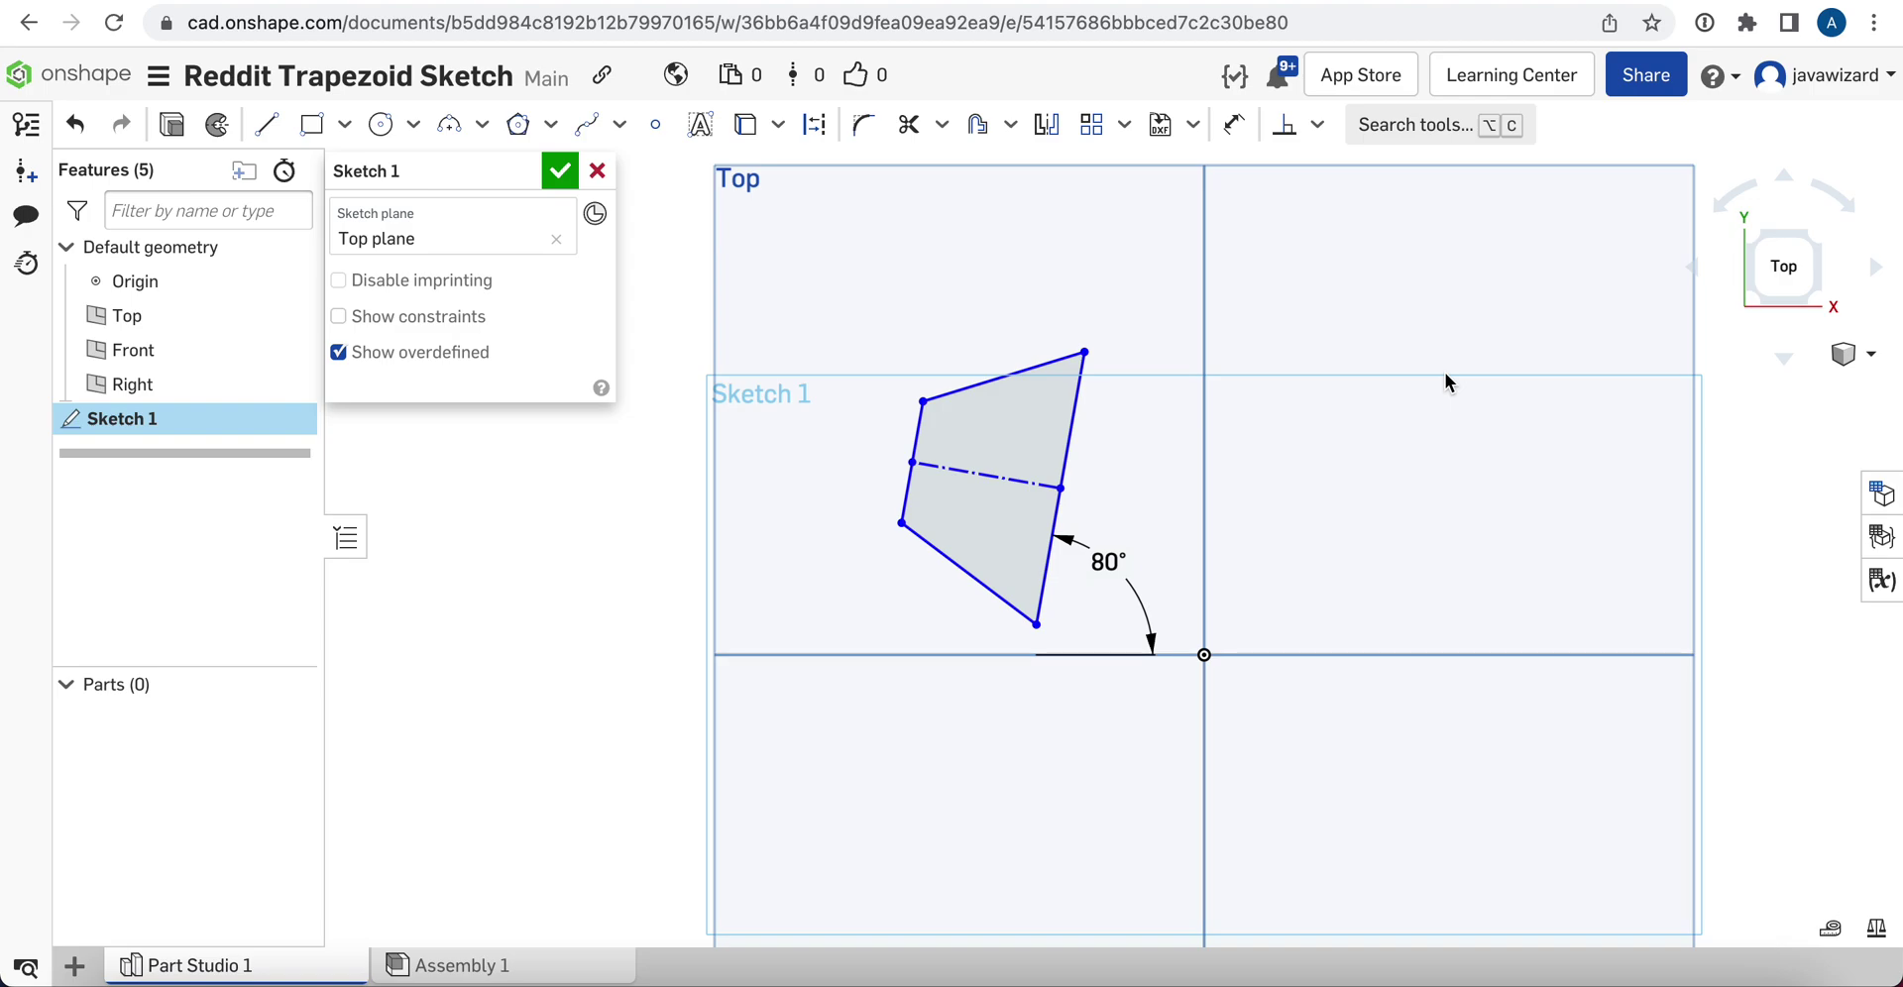
- Delete the 80° angle dimension, then select and deselect the top and right edges
left_click(1074, 545)
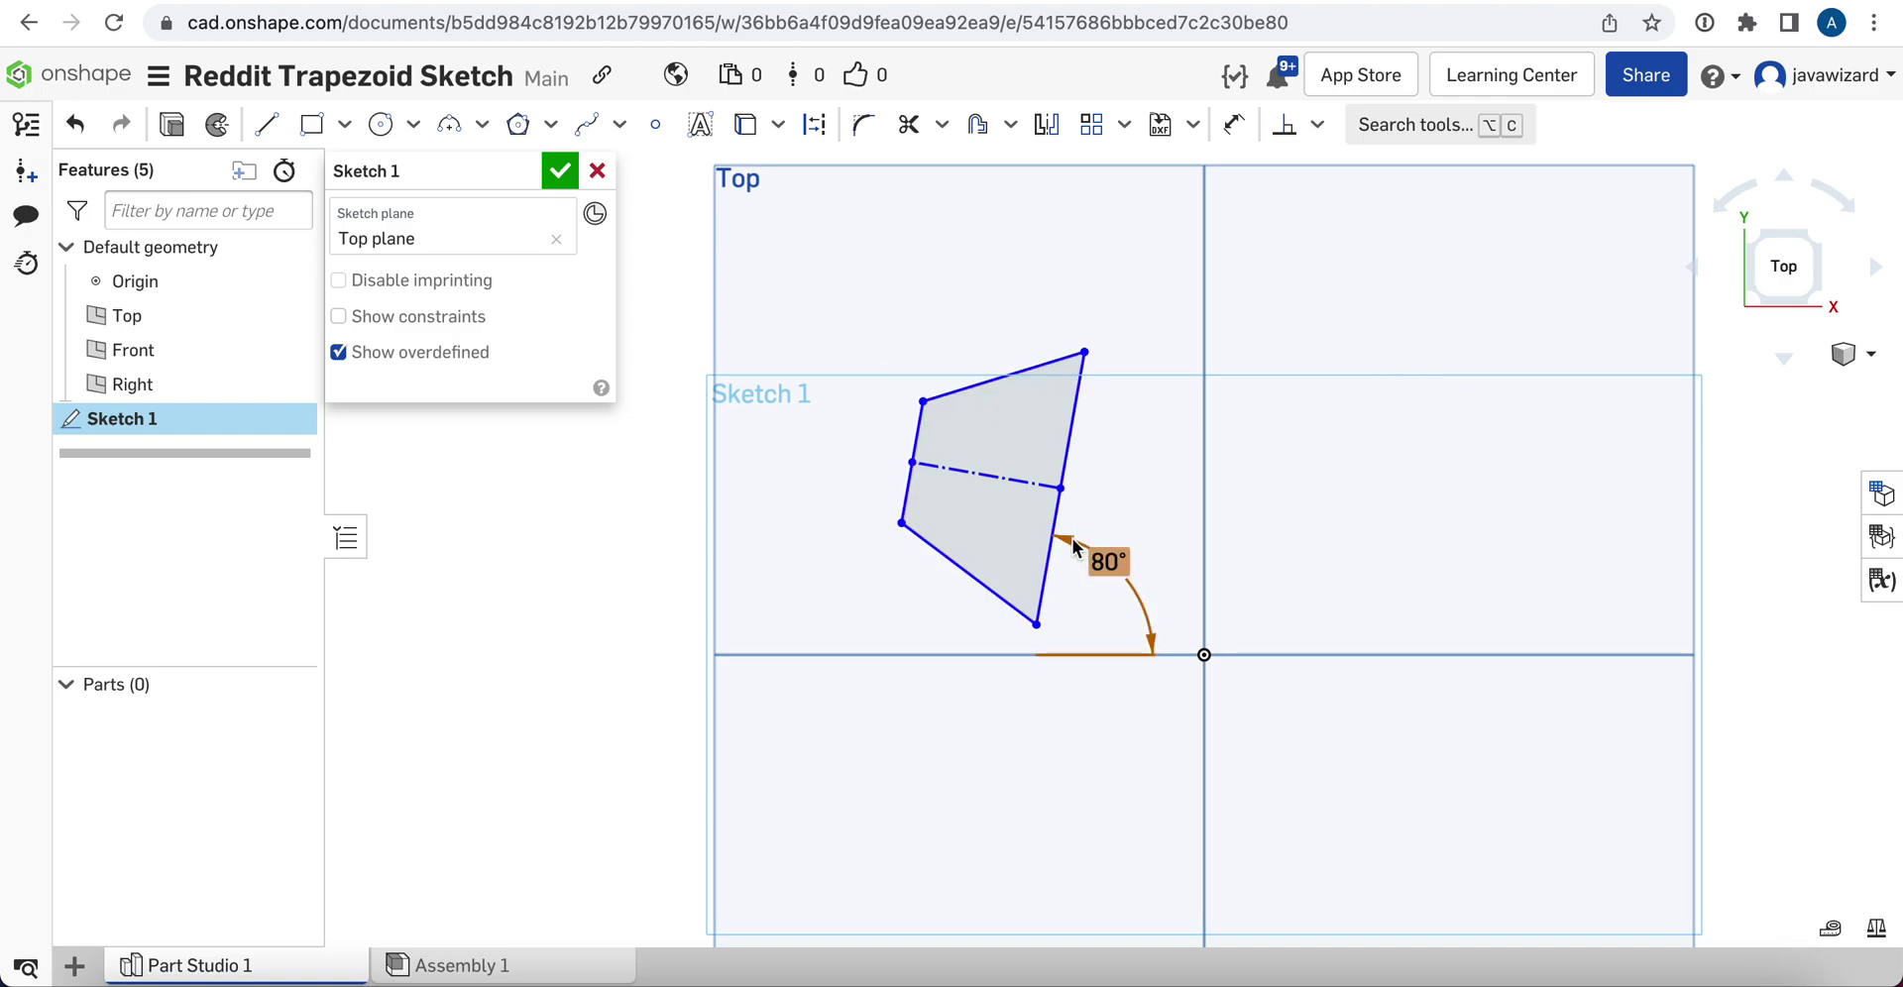
key("Delete")
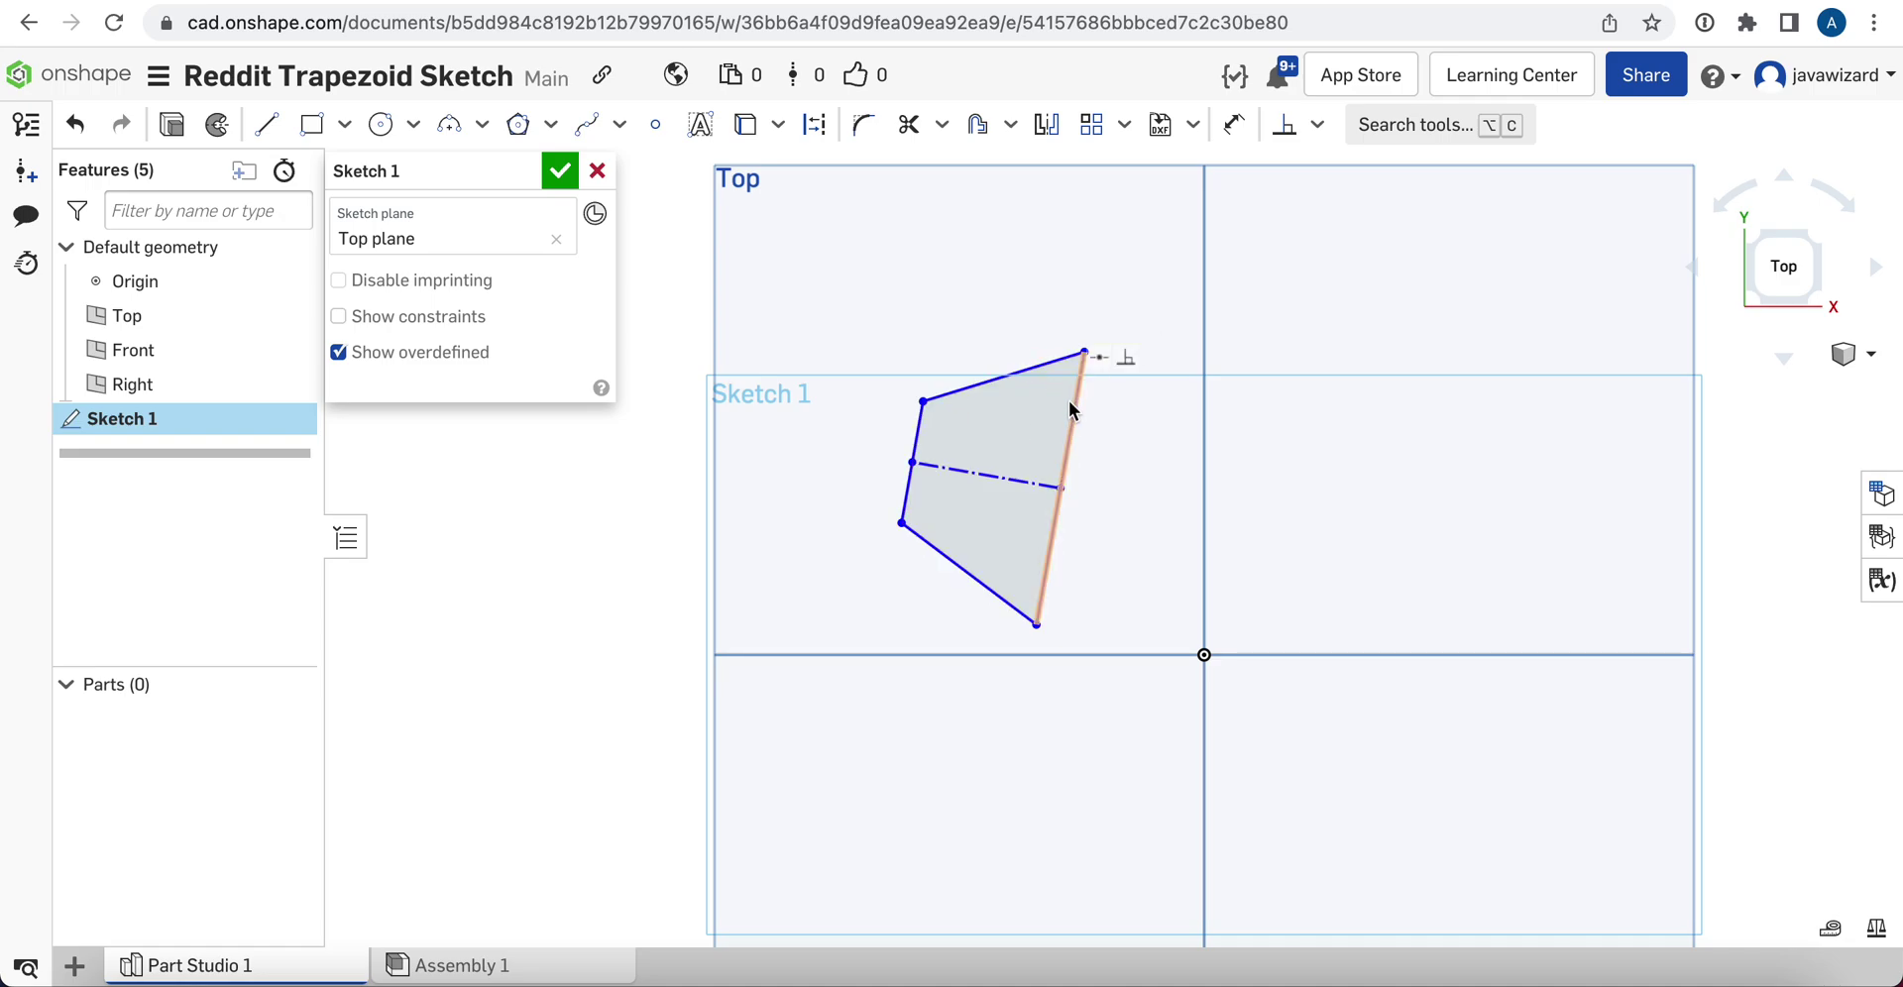
left_click(1050, 360)
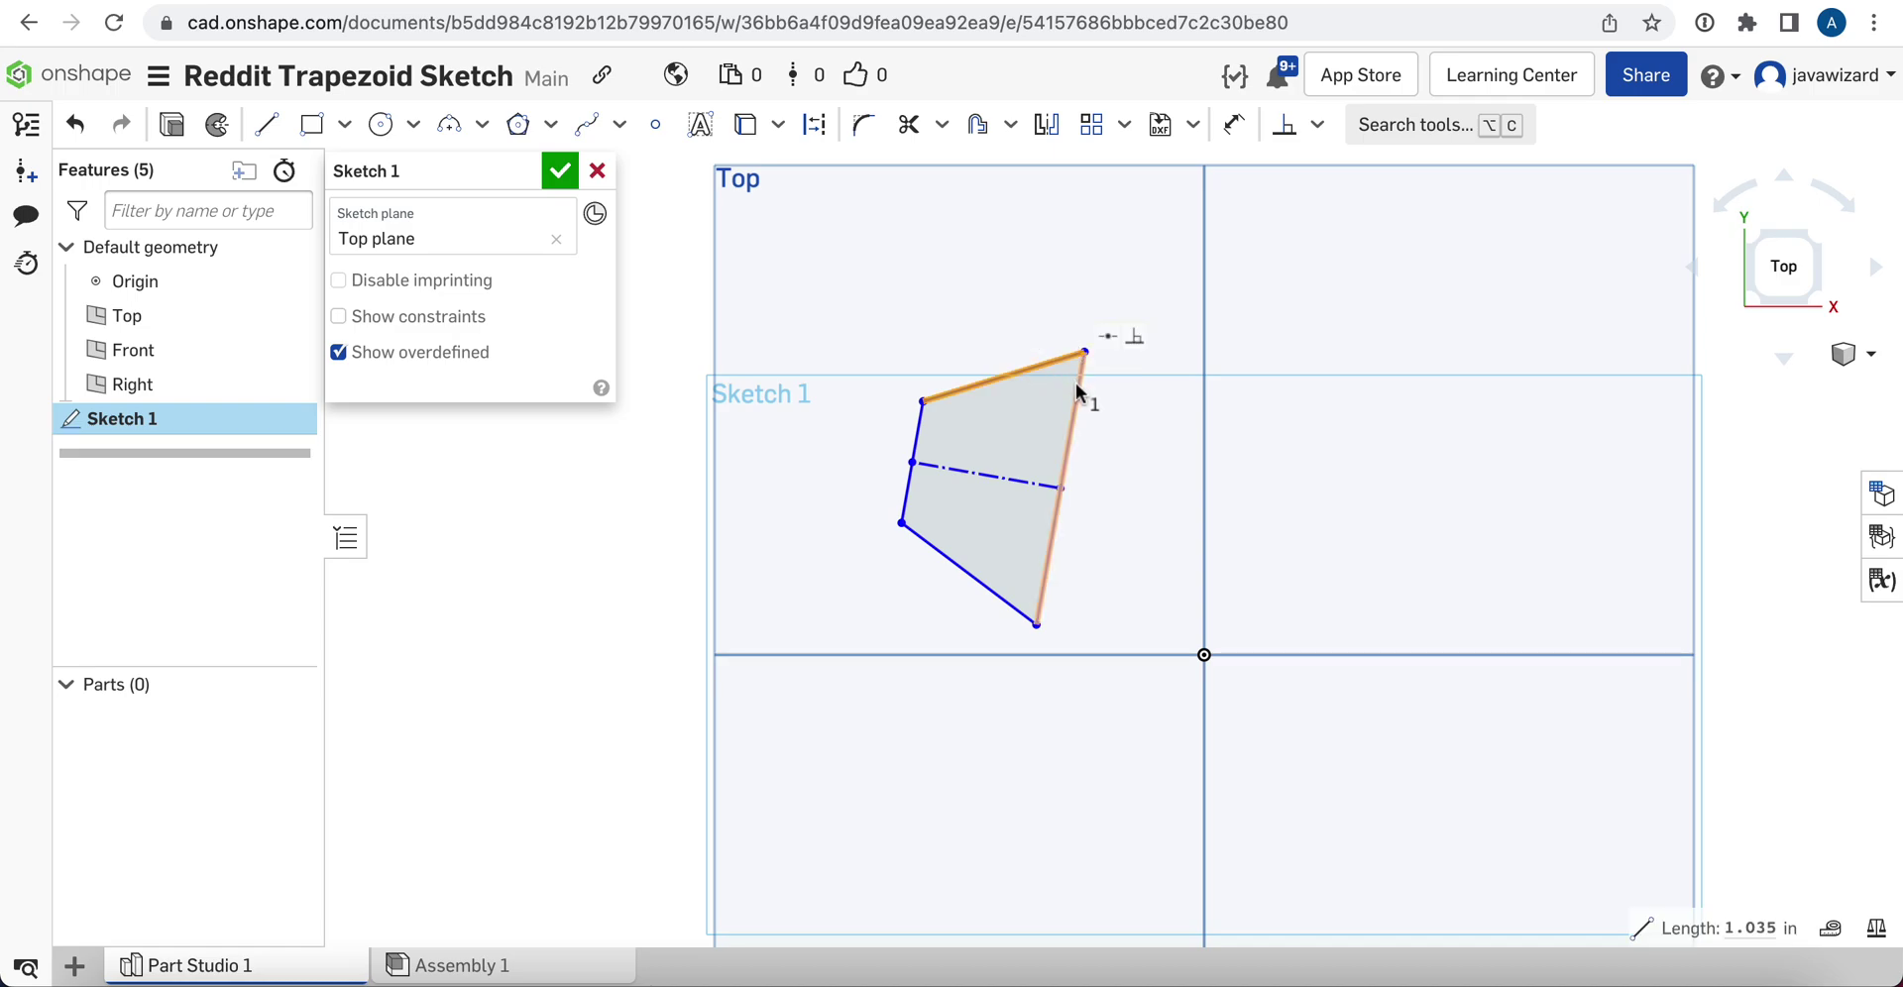
left_click(1075, 385)
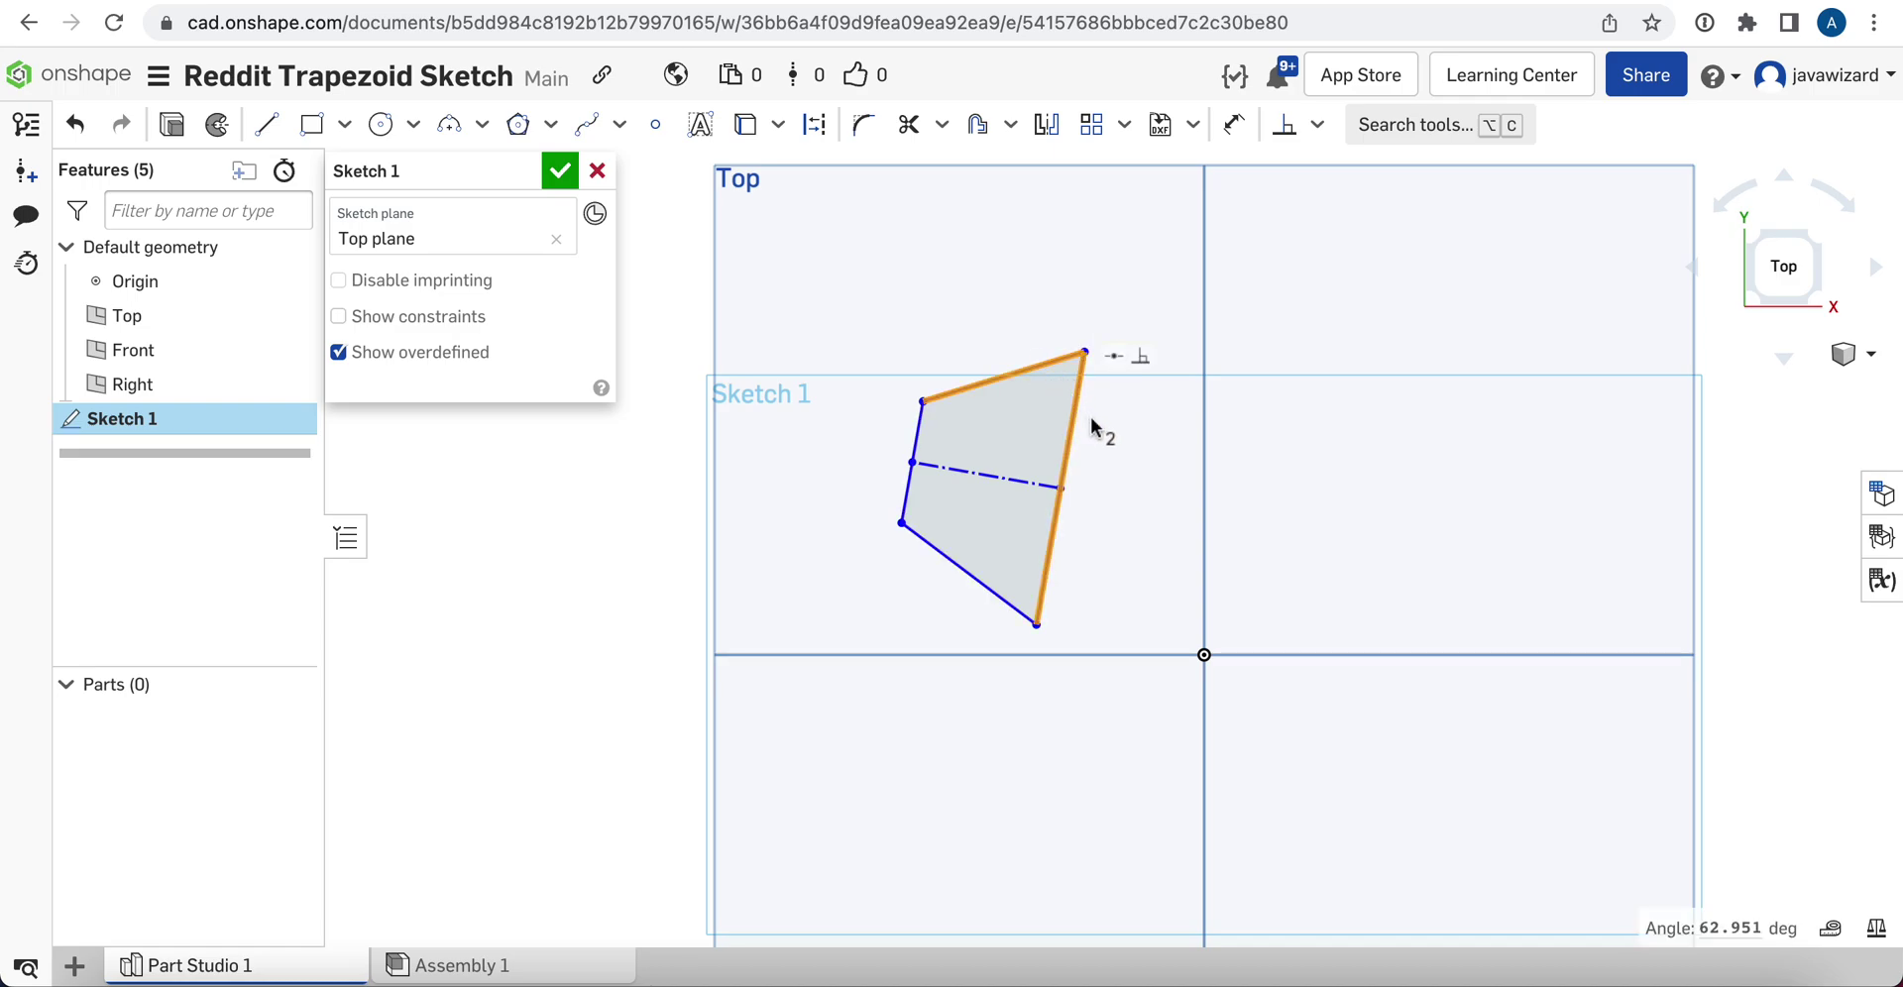
left_click(1090, 416)
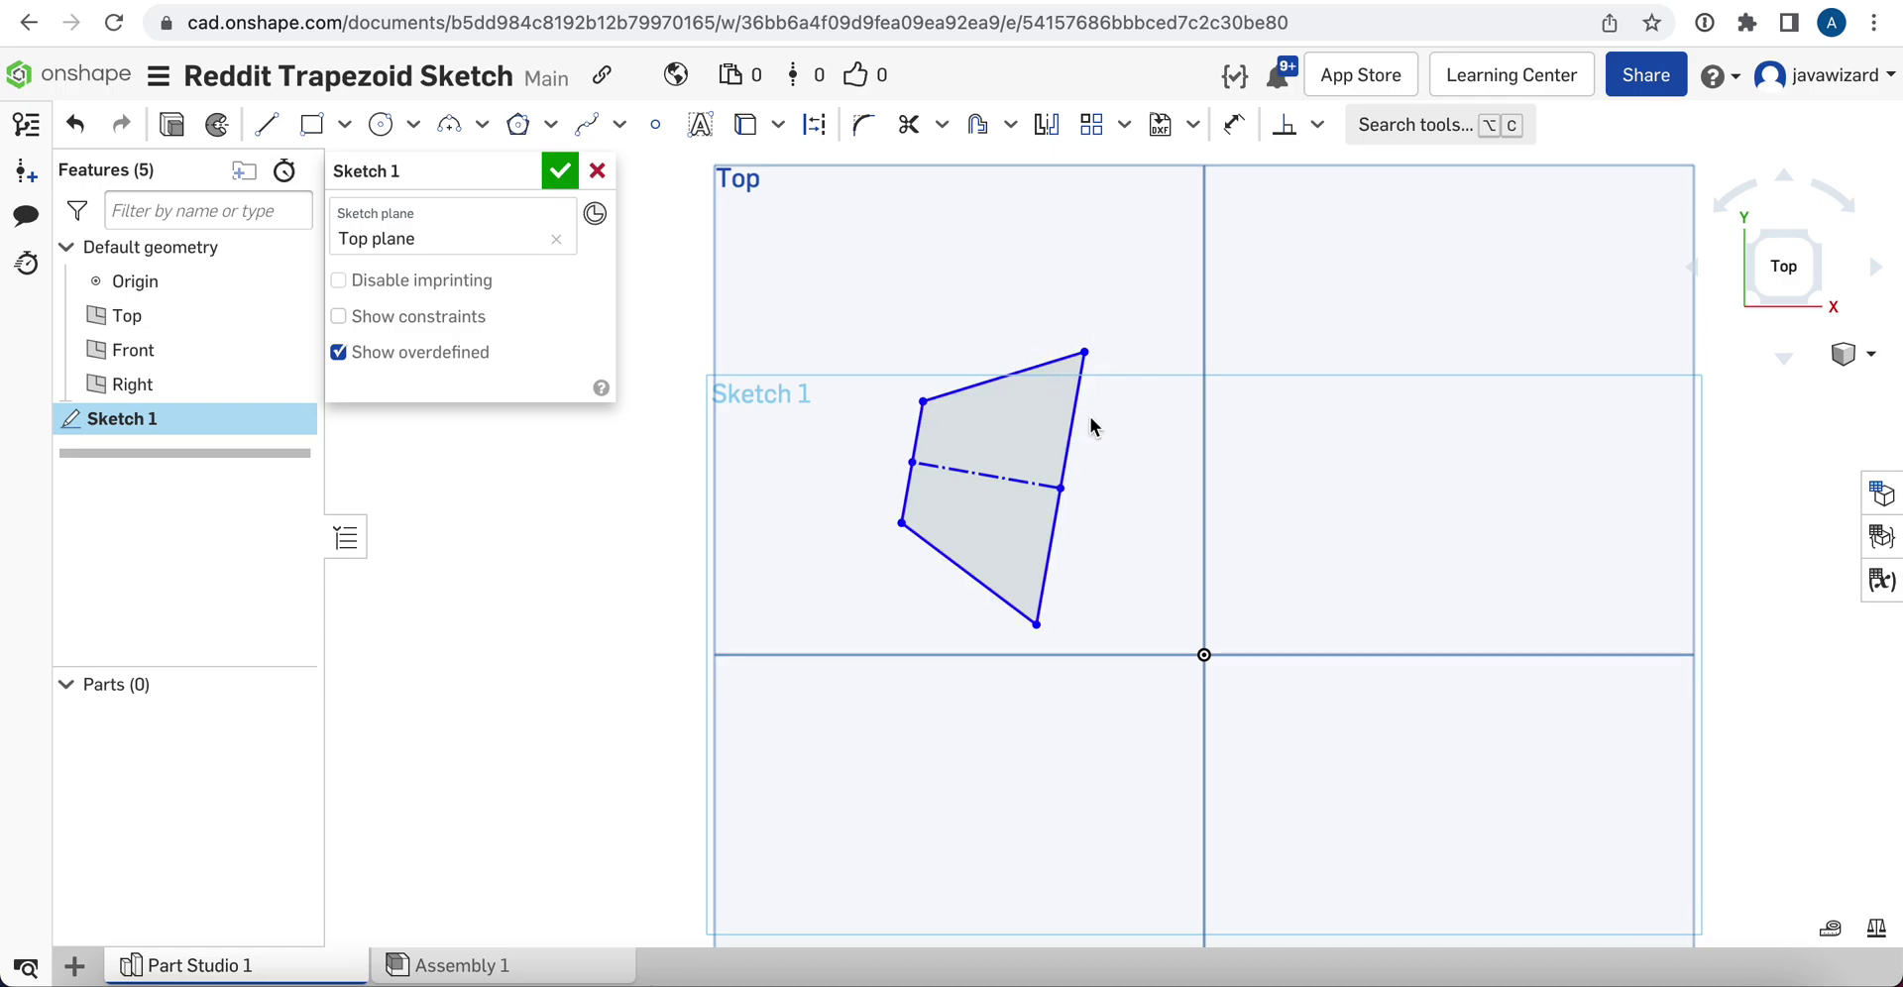
- Draw a closed quadrilateral right of the origin with vertical left and right sides and sloped top and bottom
left_click(267, 125)
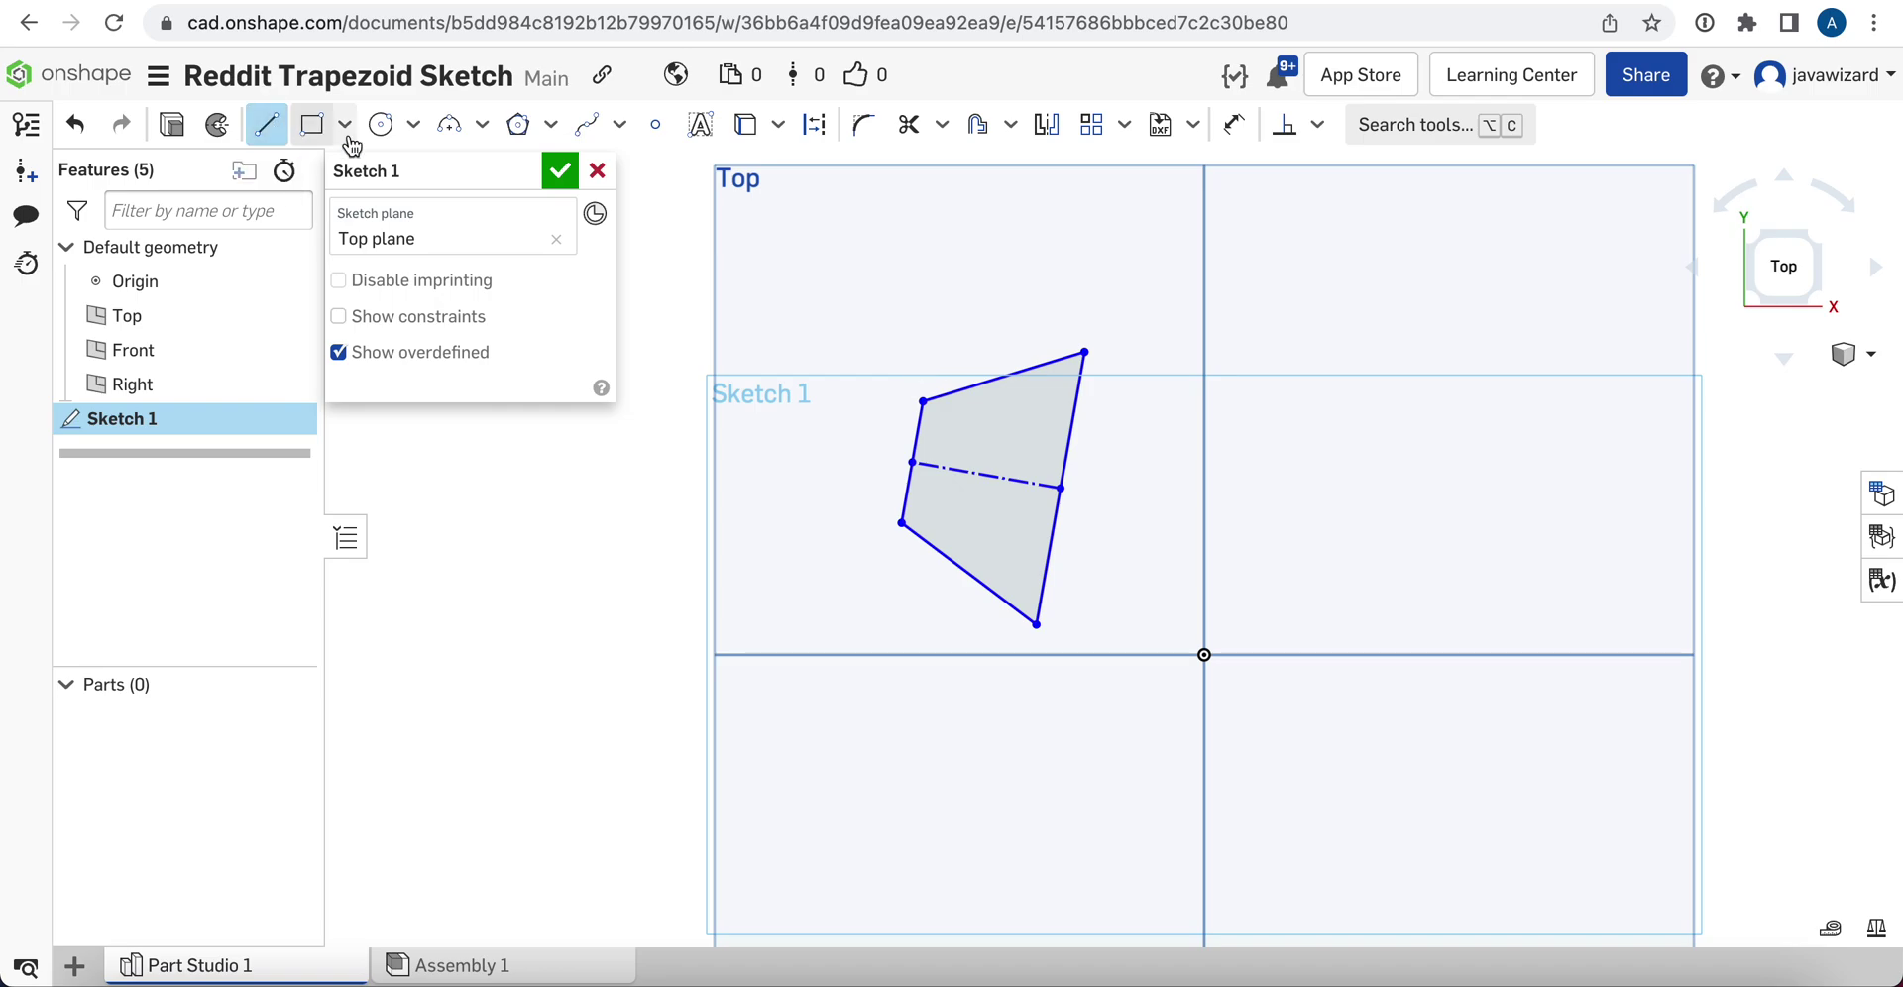
left_click(1303, 433)
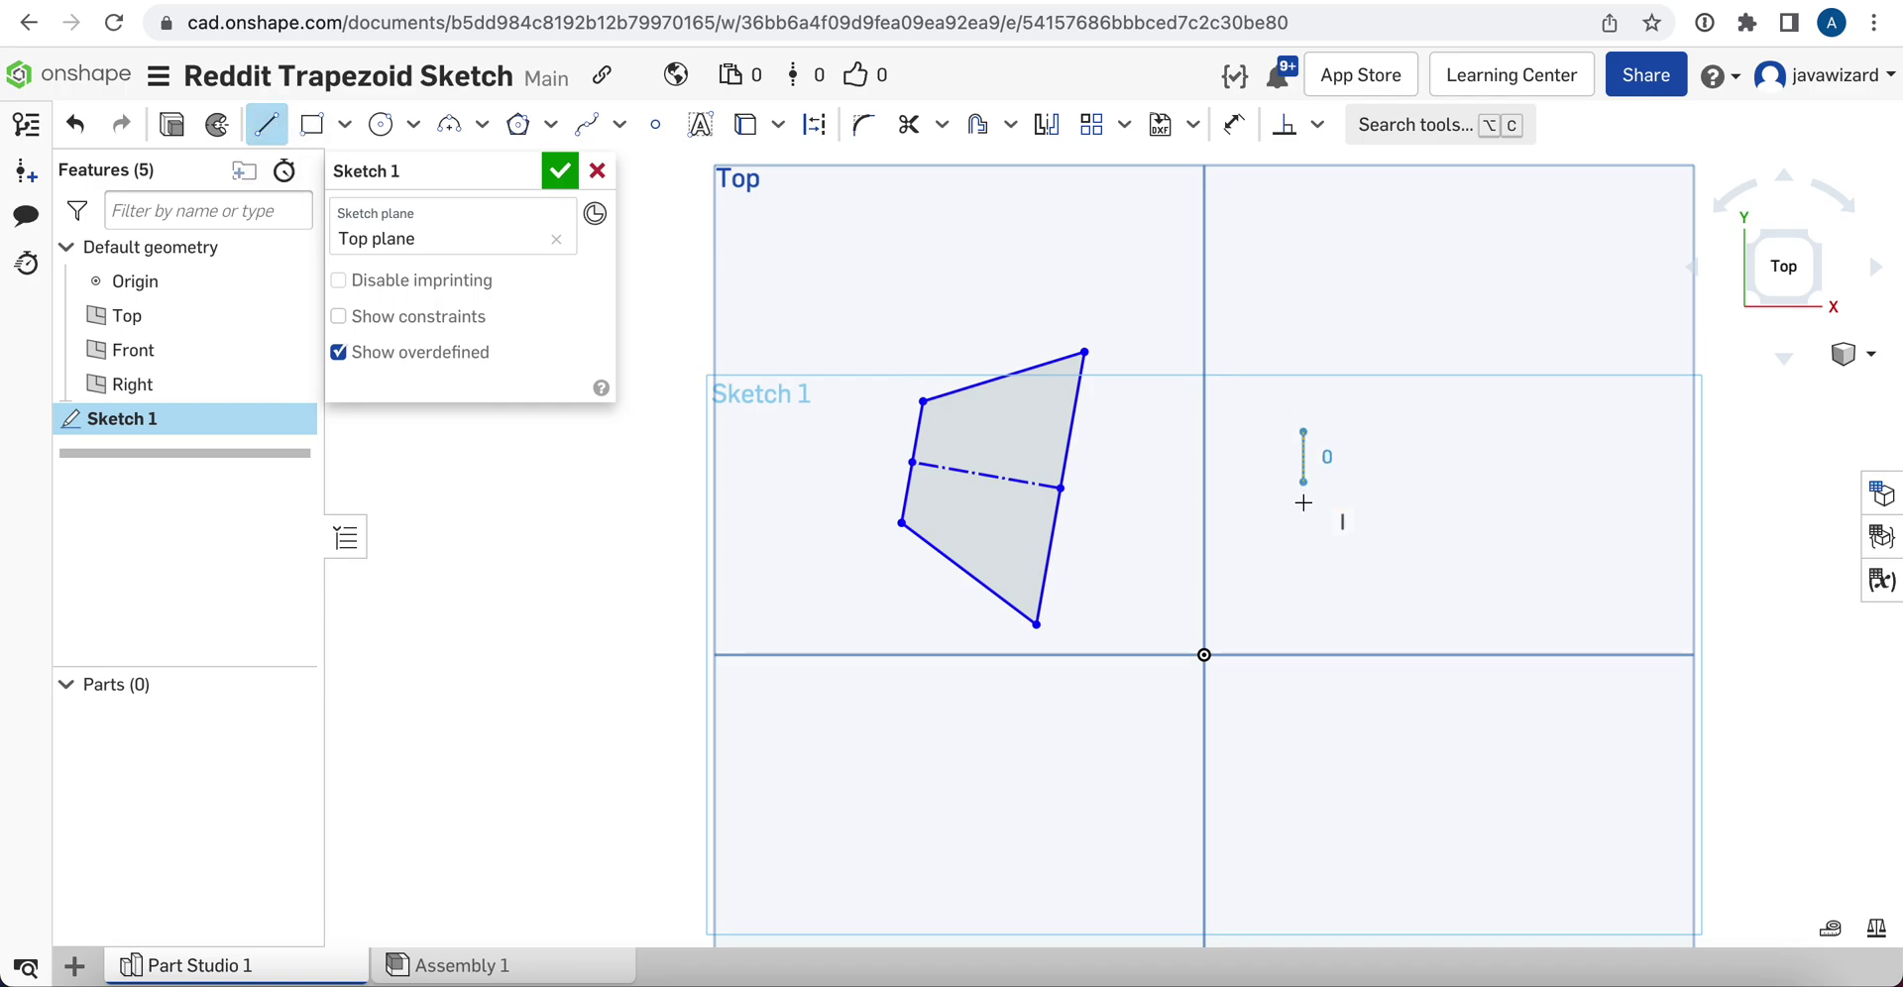
left_click(1303, 537)
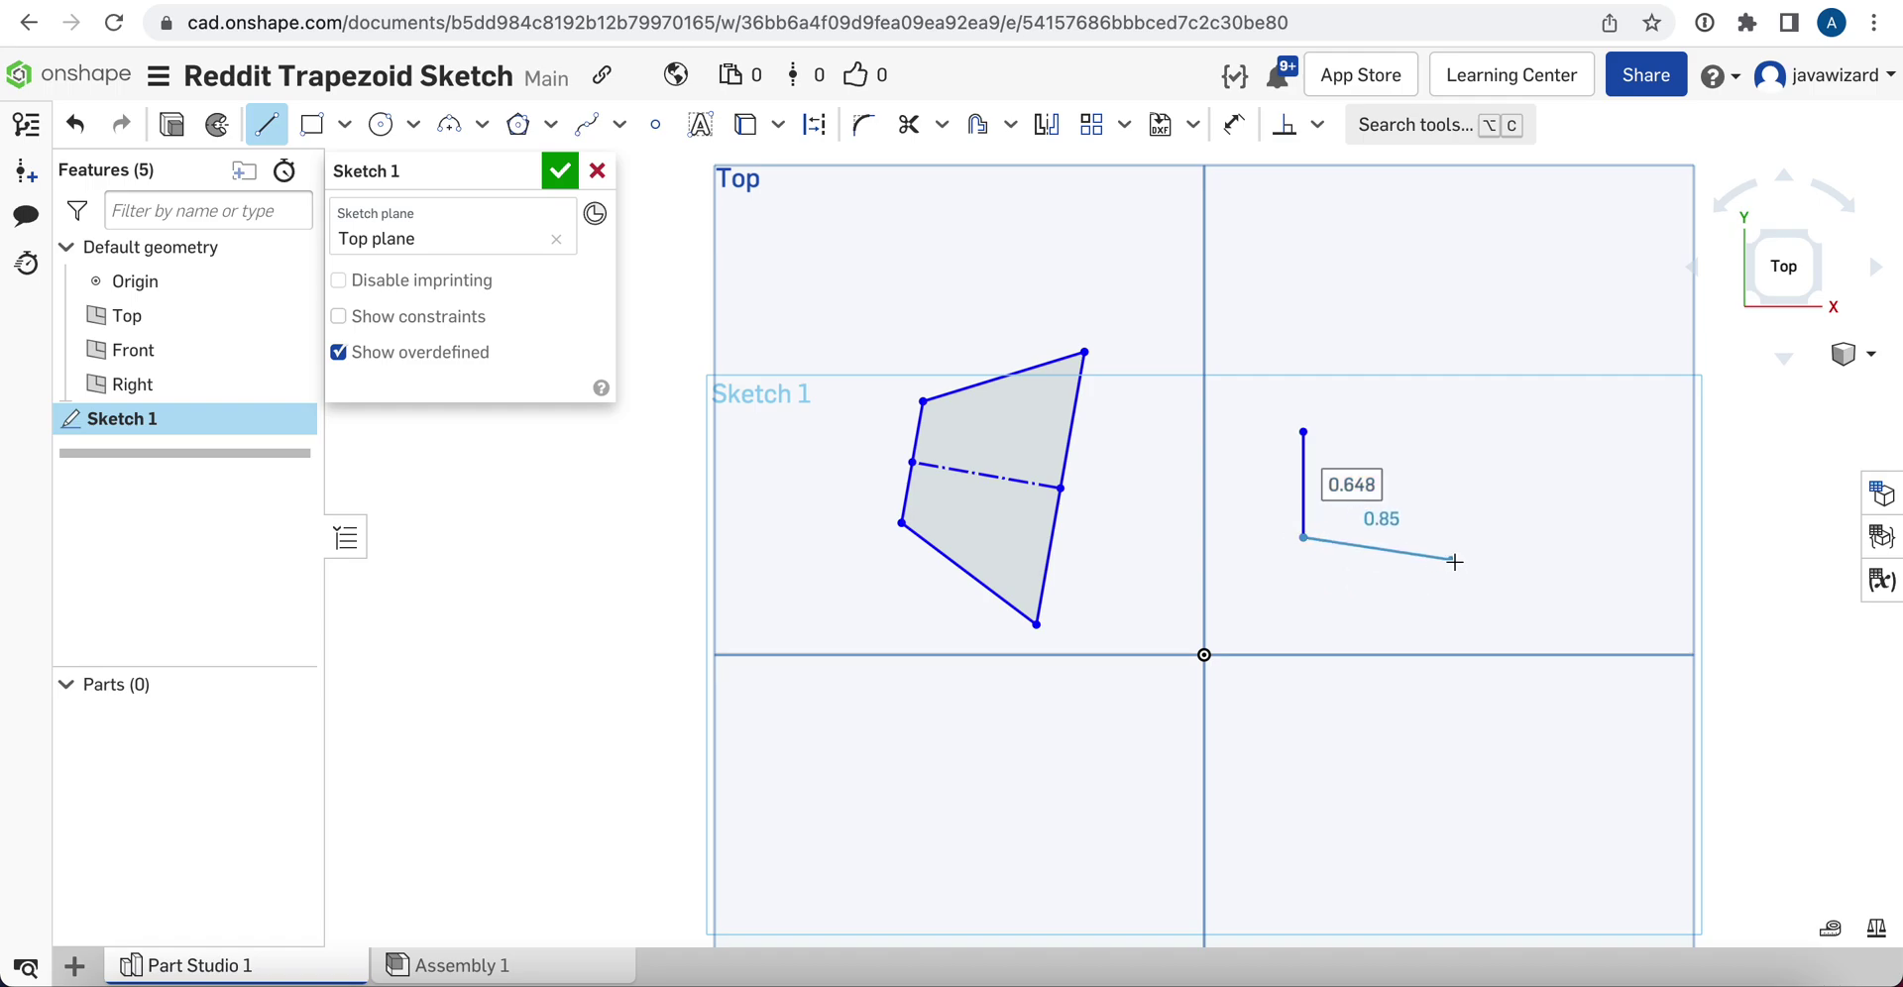
left_click(1474, 575)
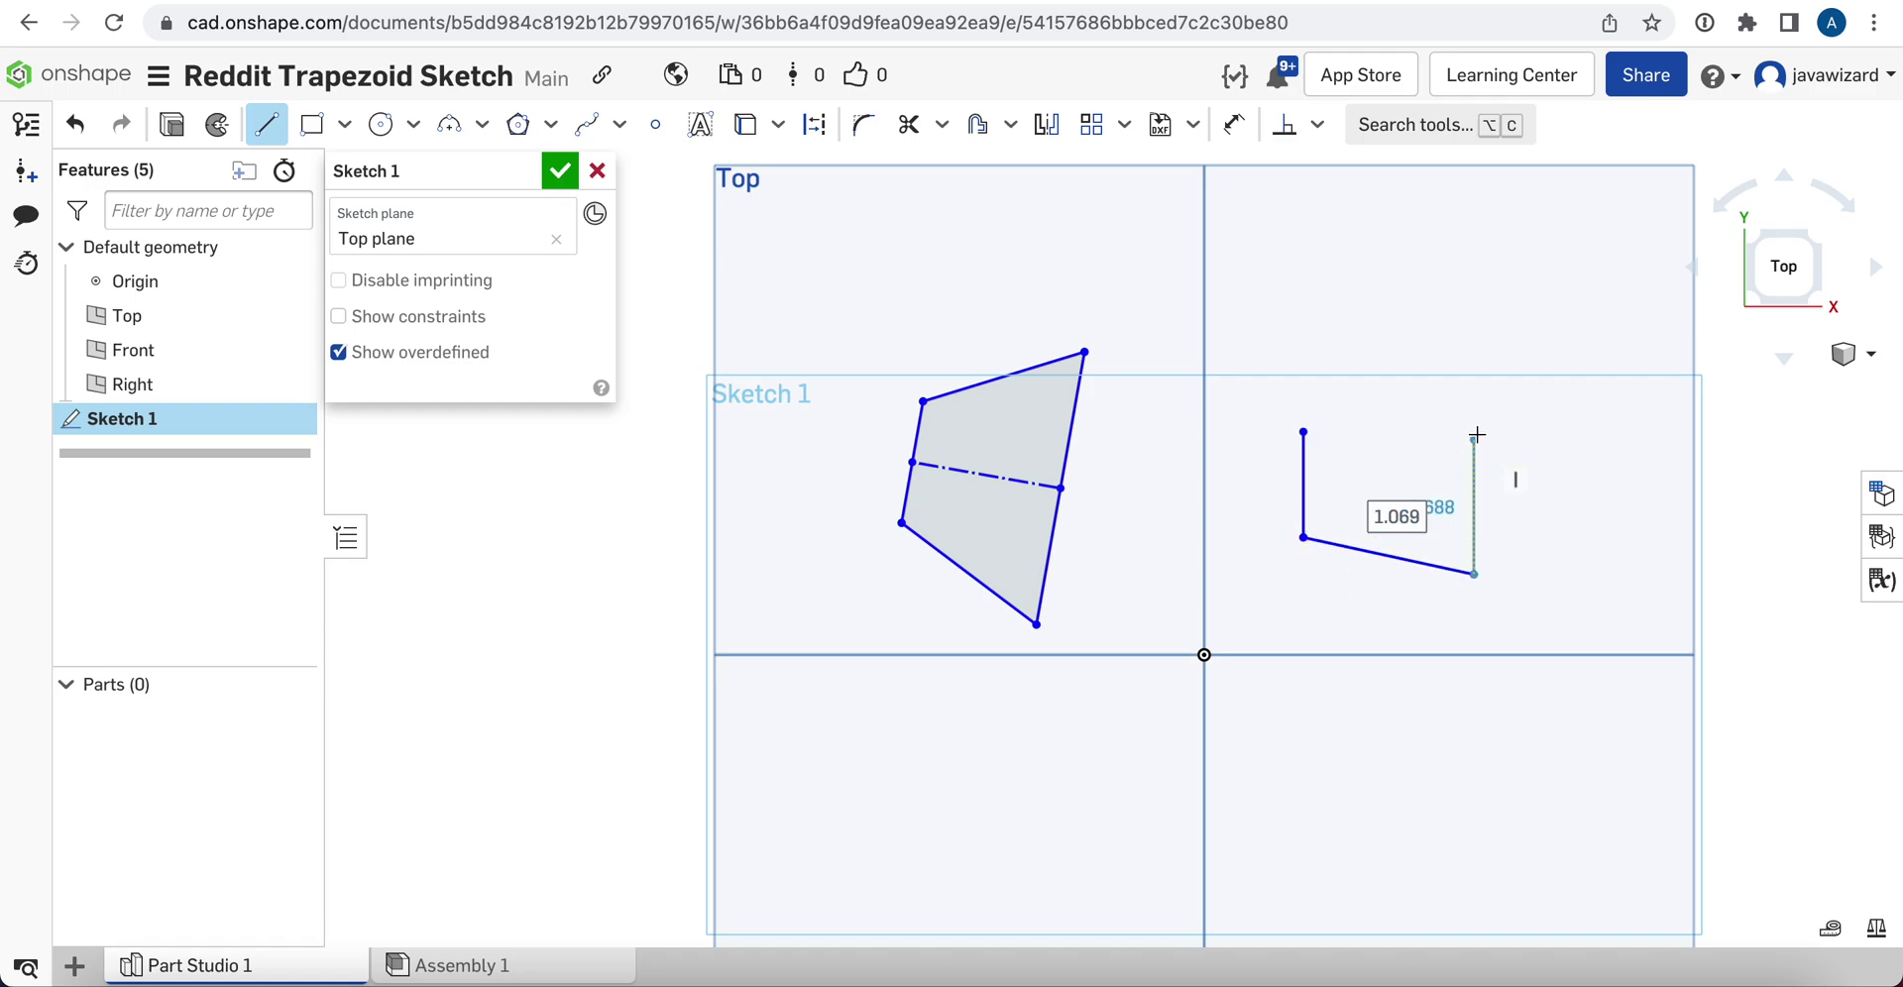
left_click(1468, 377)
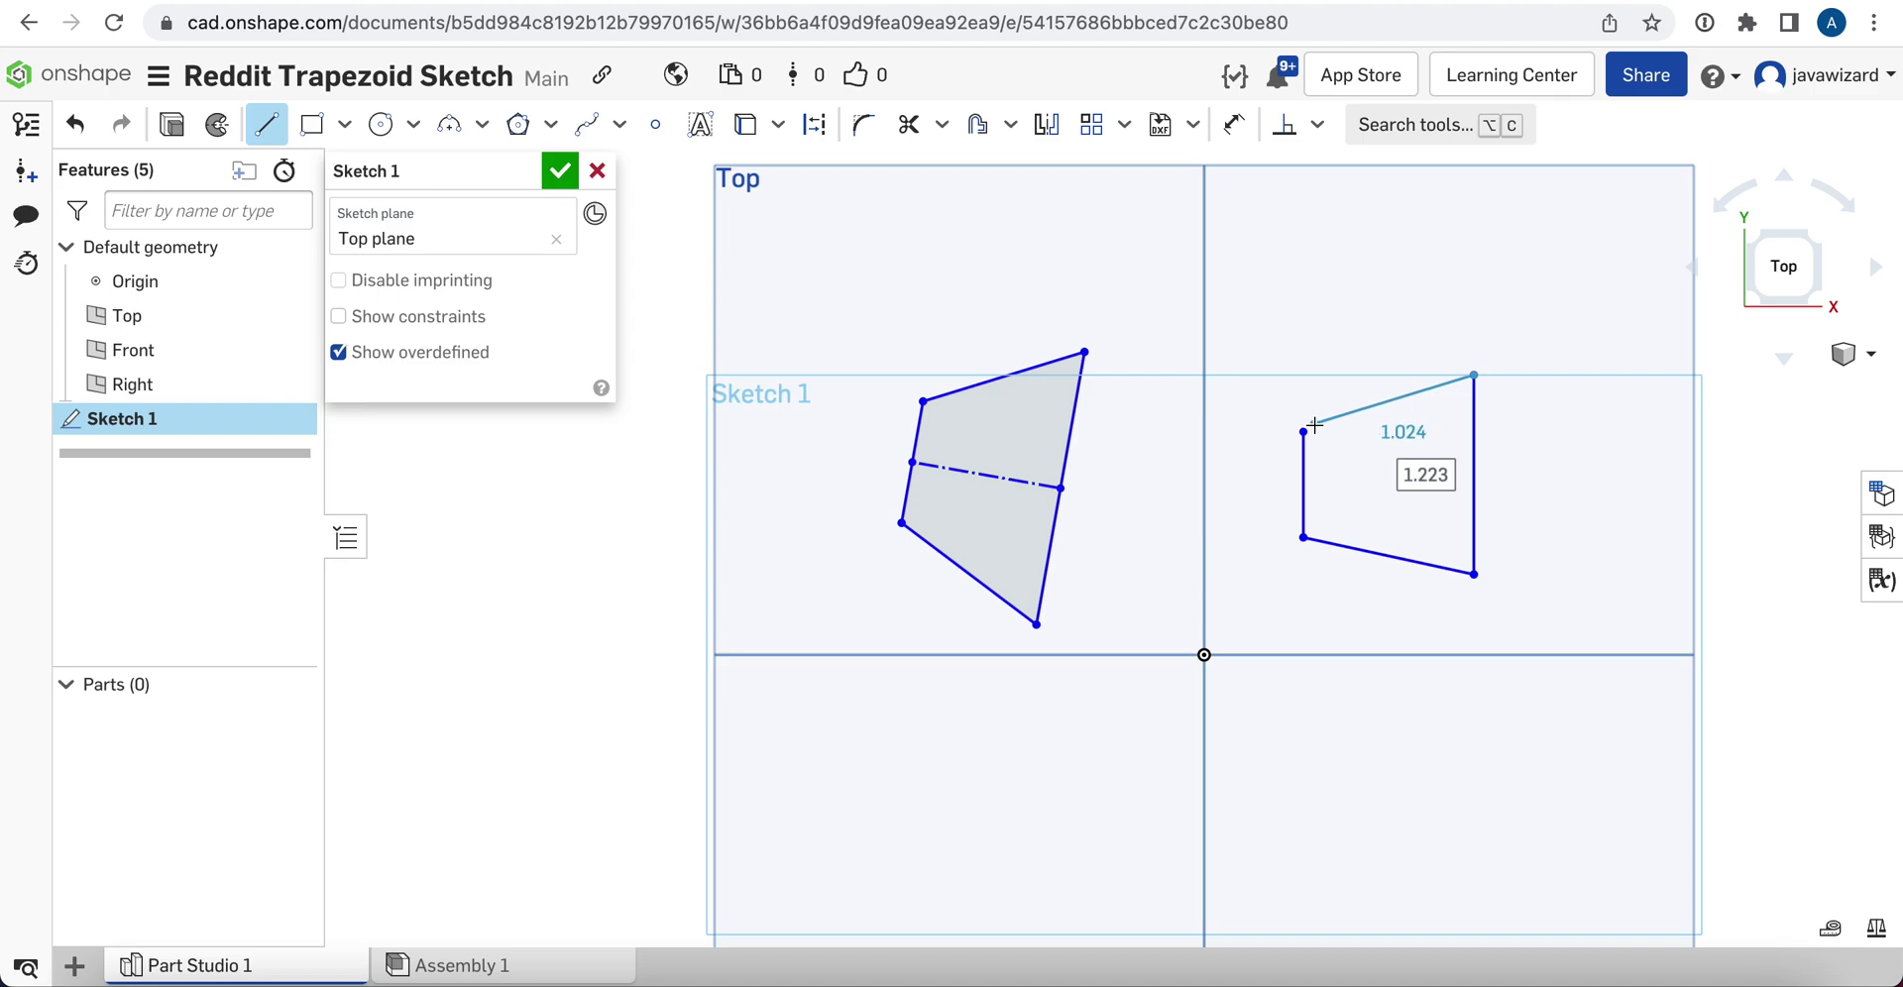
left_click(1303, 433)
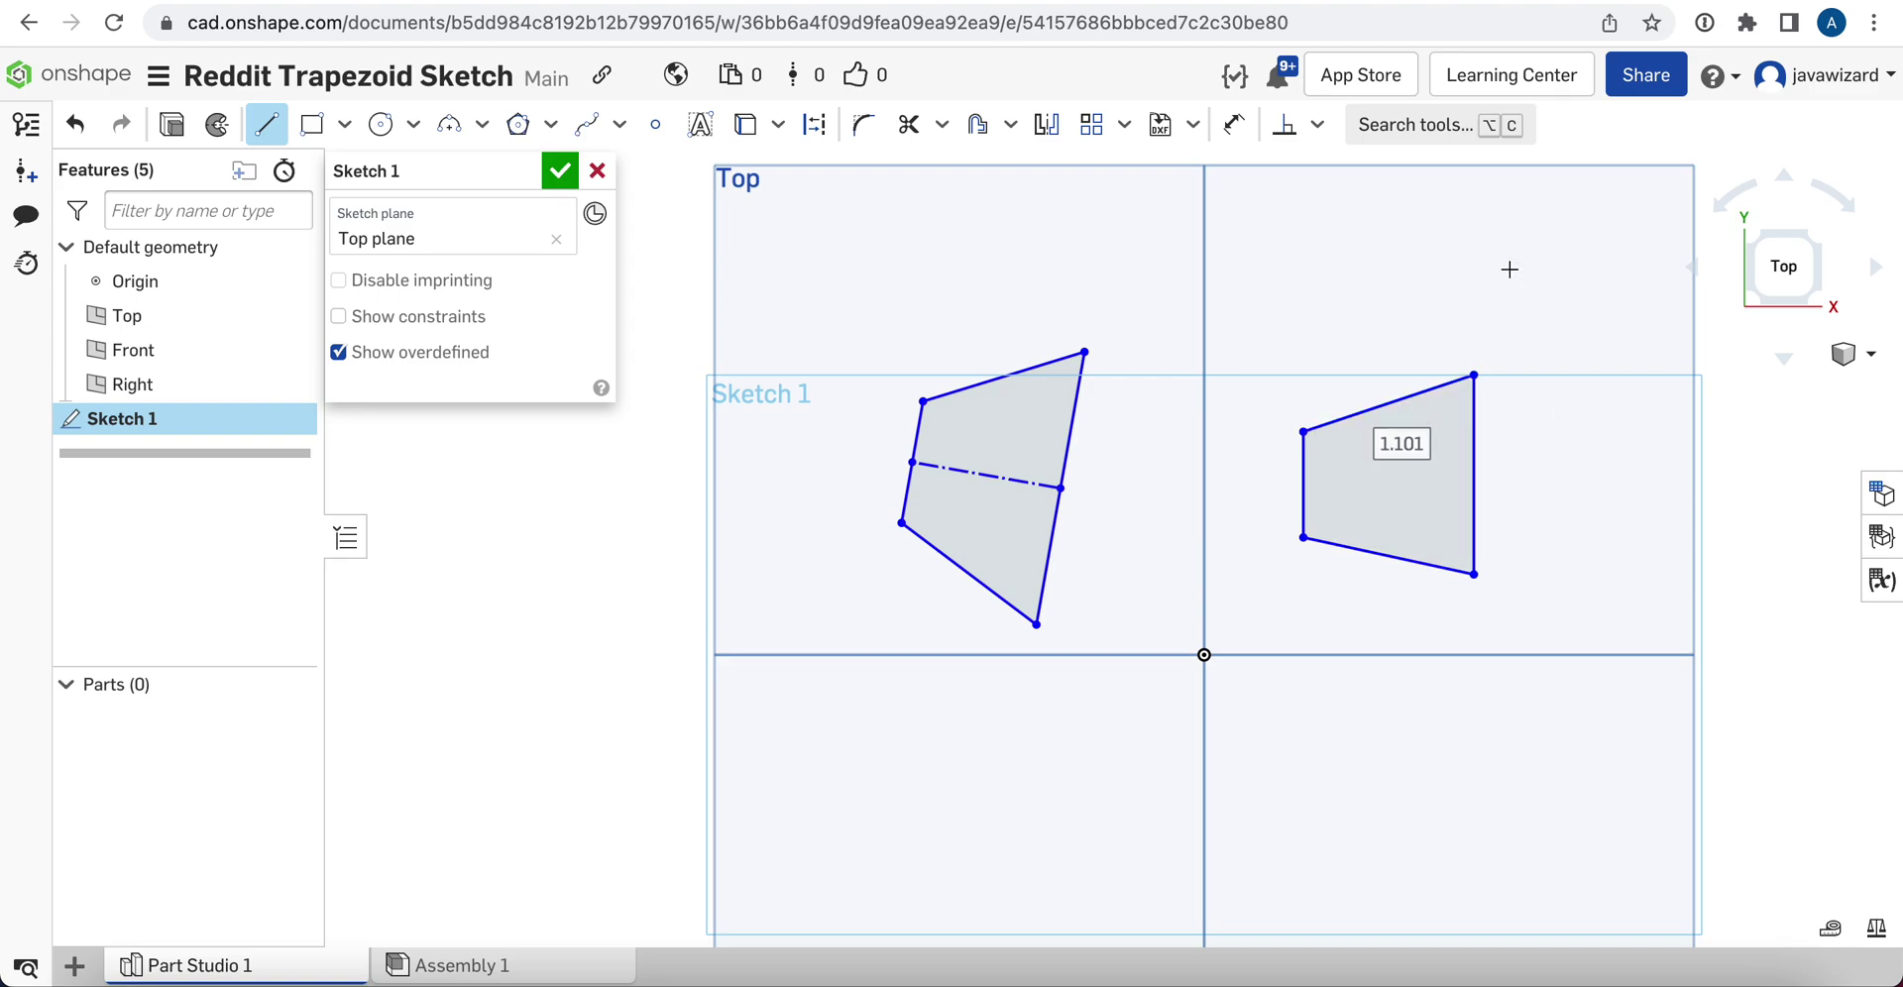
key("Escape")
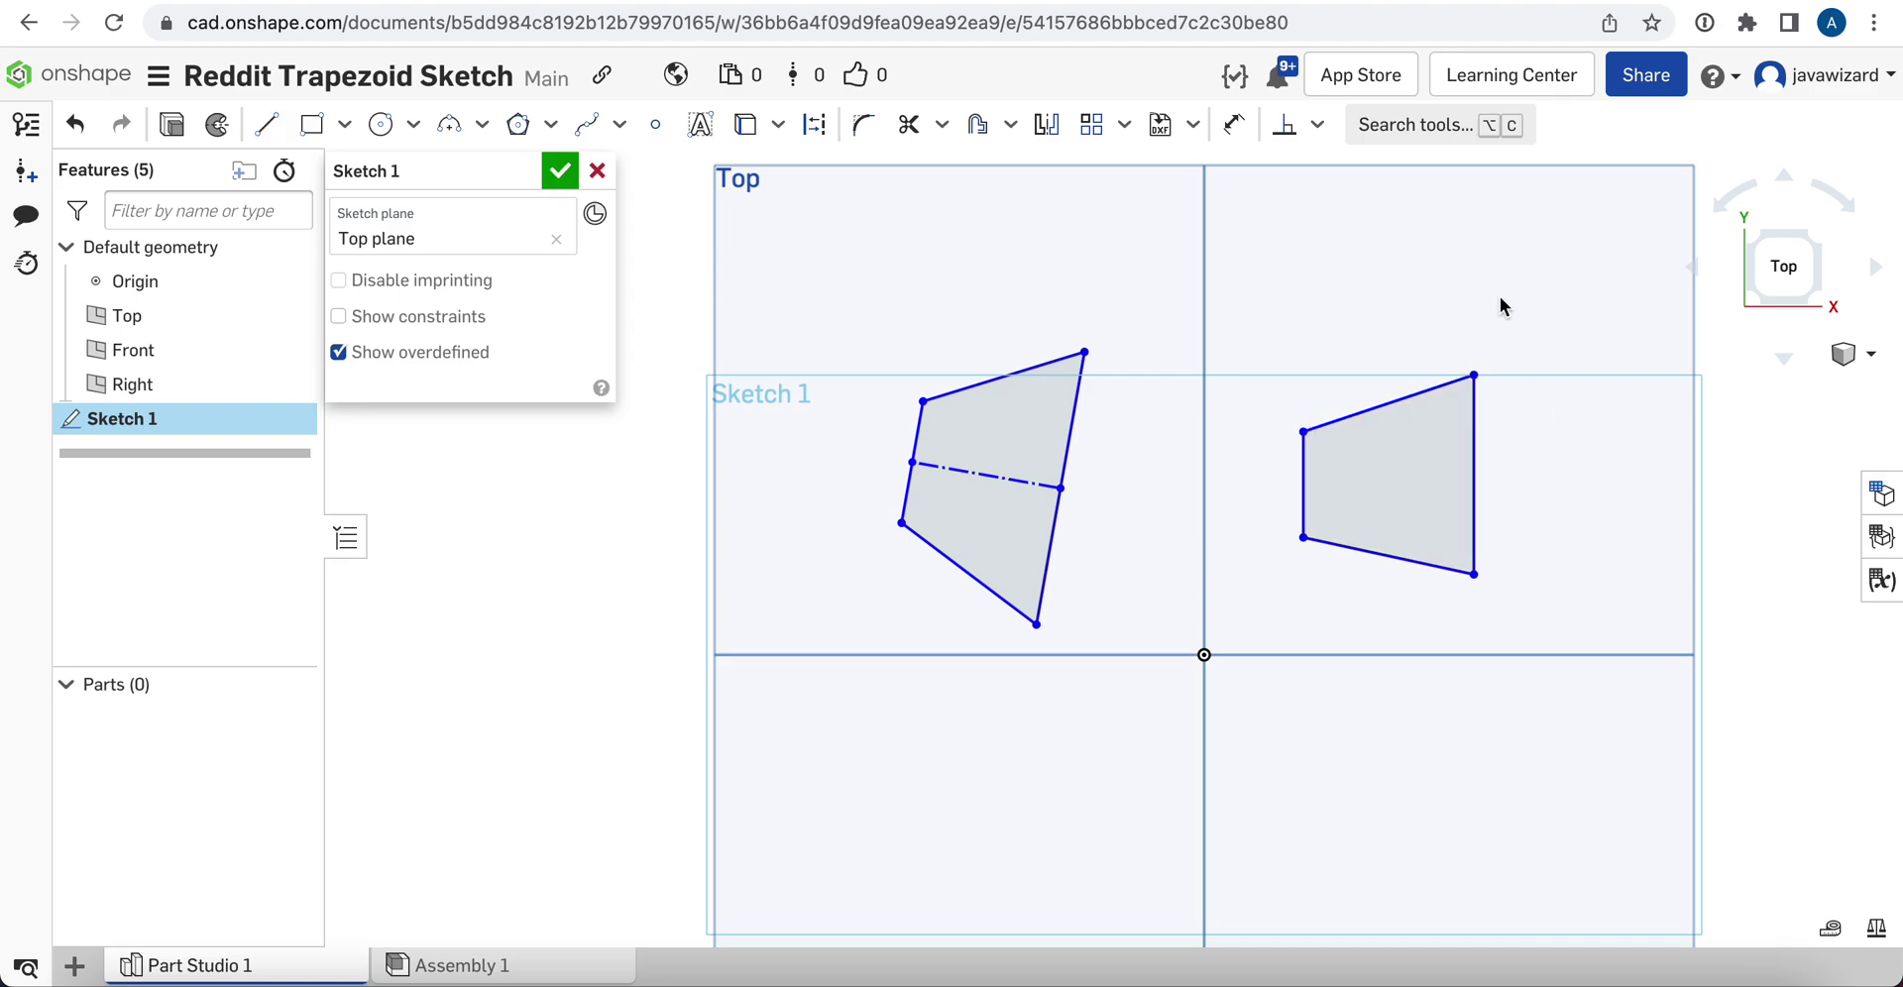
- Dimension the angle between the right trapezoid's top and right edges as 70°
left_click(1239, 128)
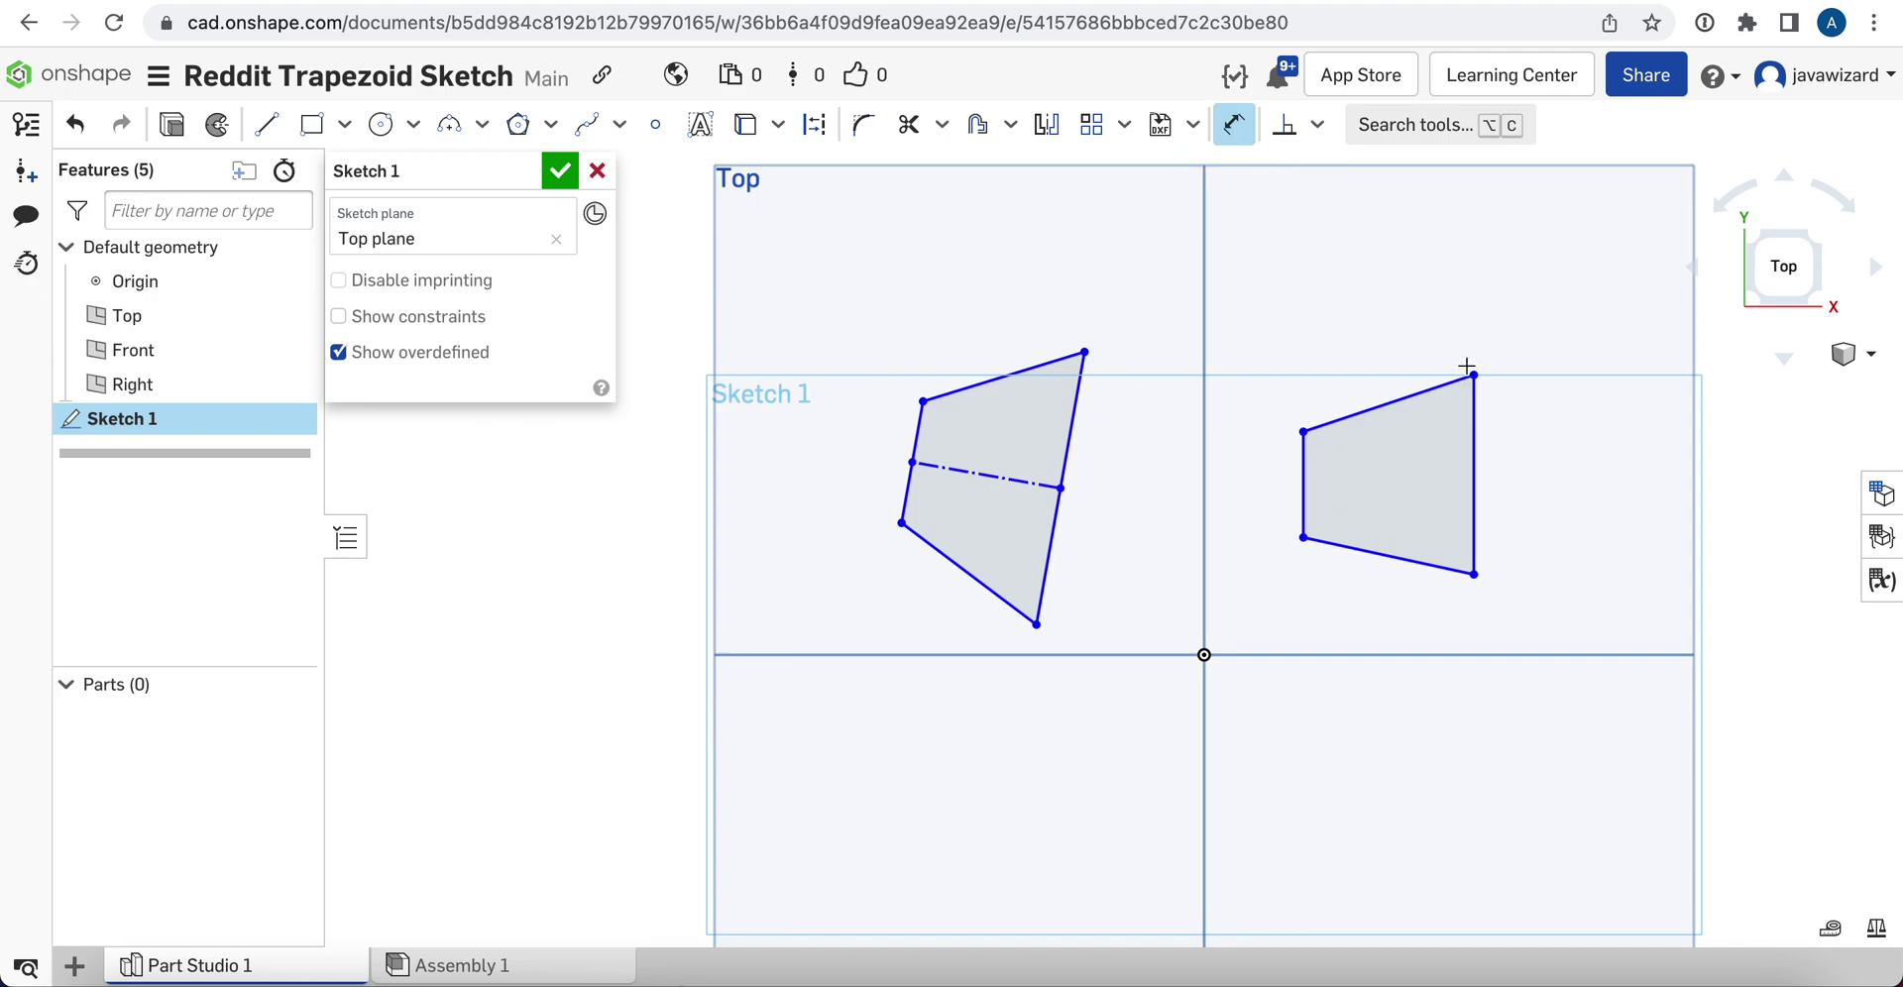
left_click(1419, 395)
left_click(1473, 436)
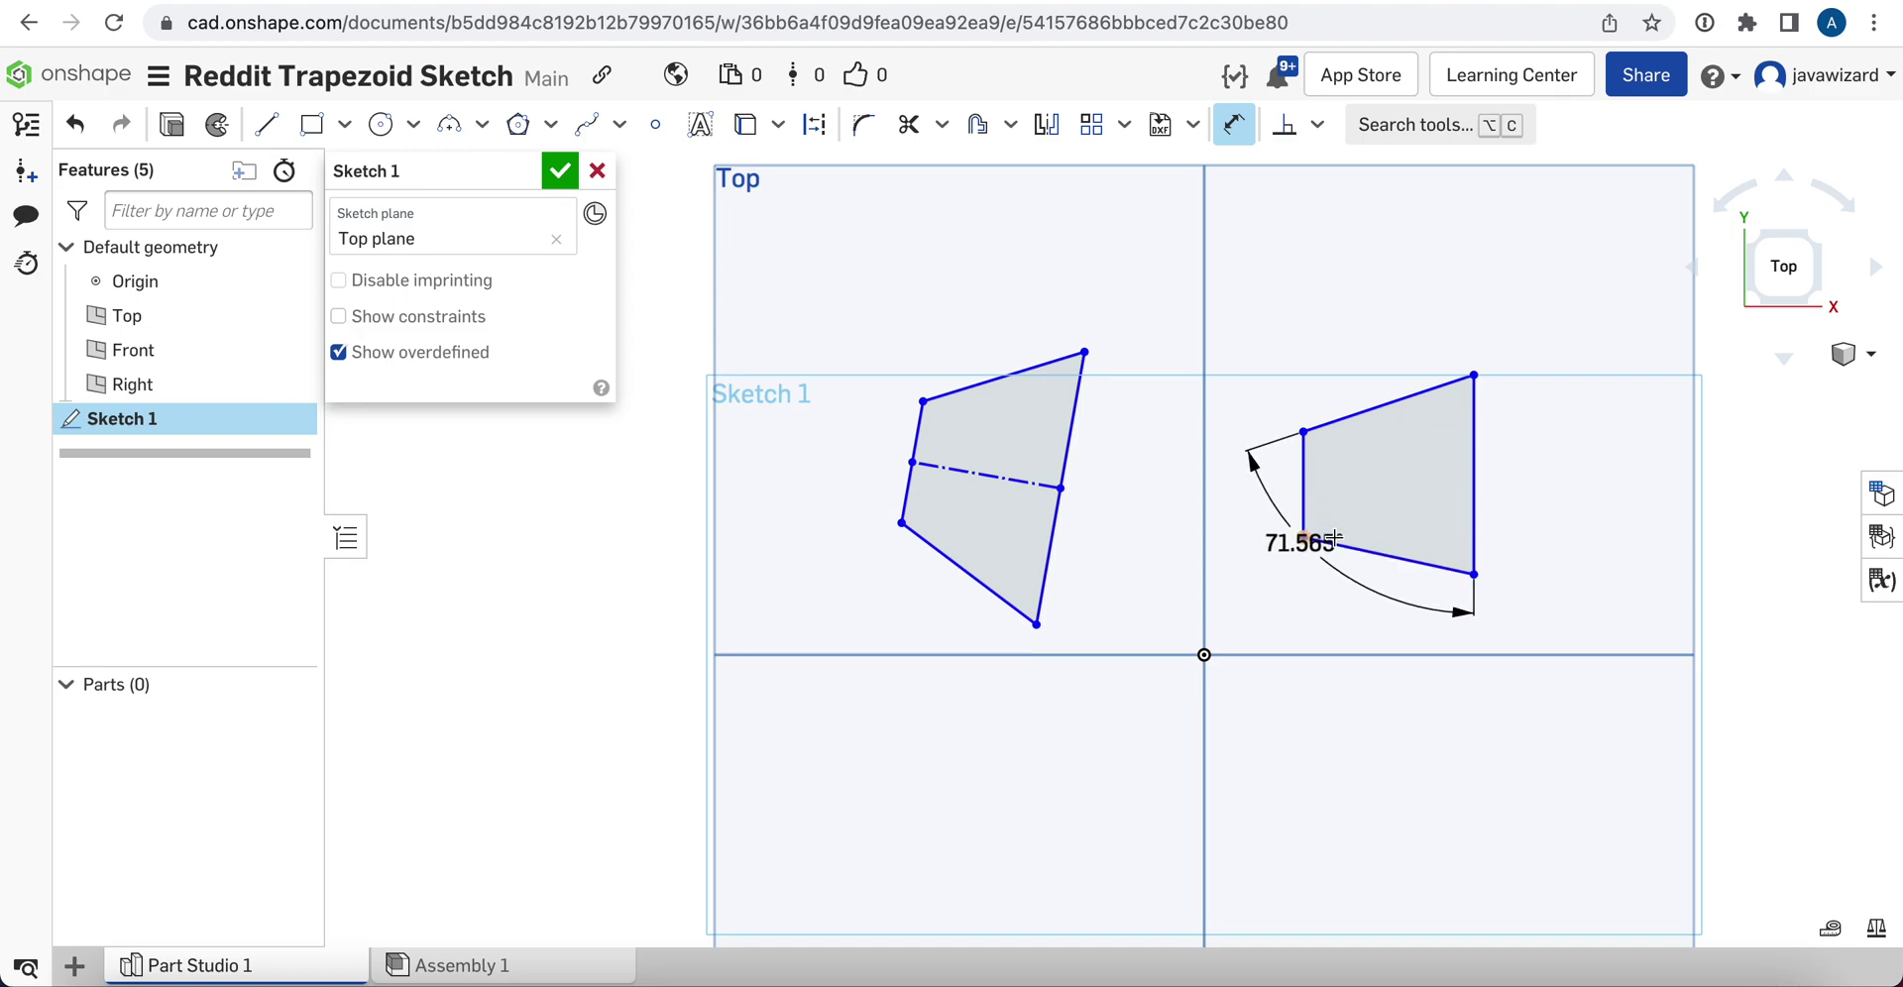
key("Escape")
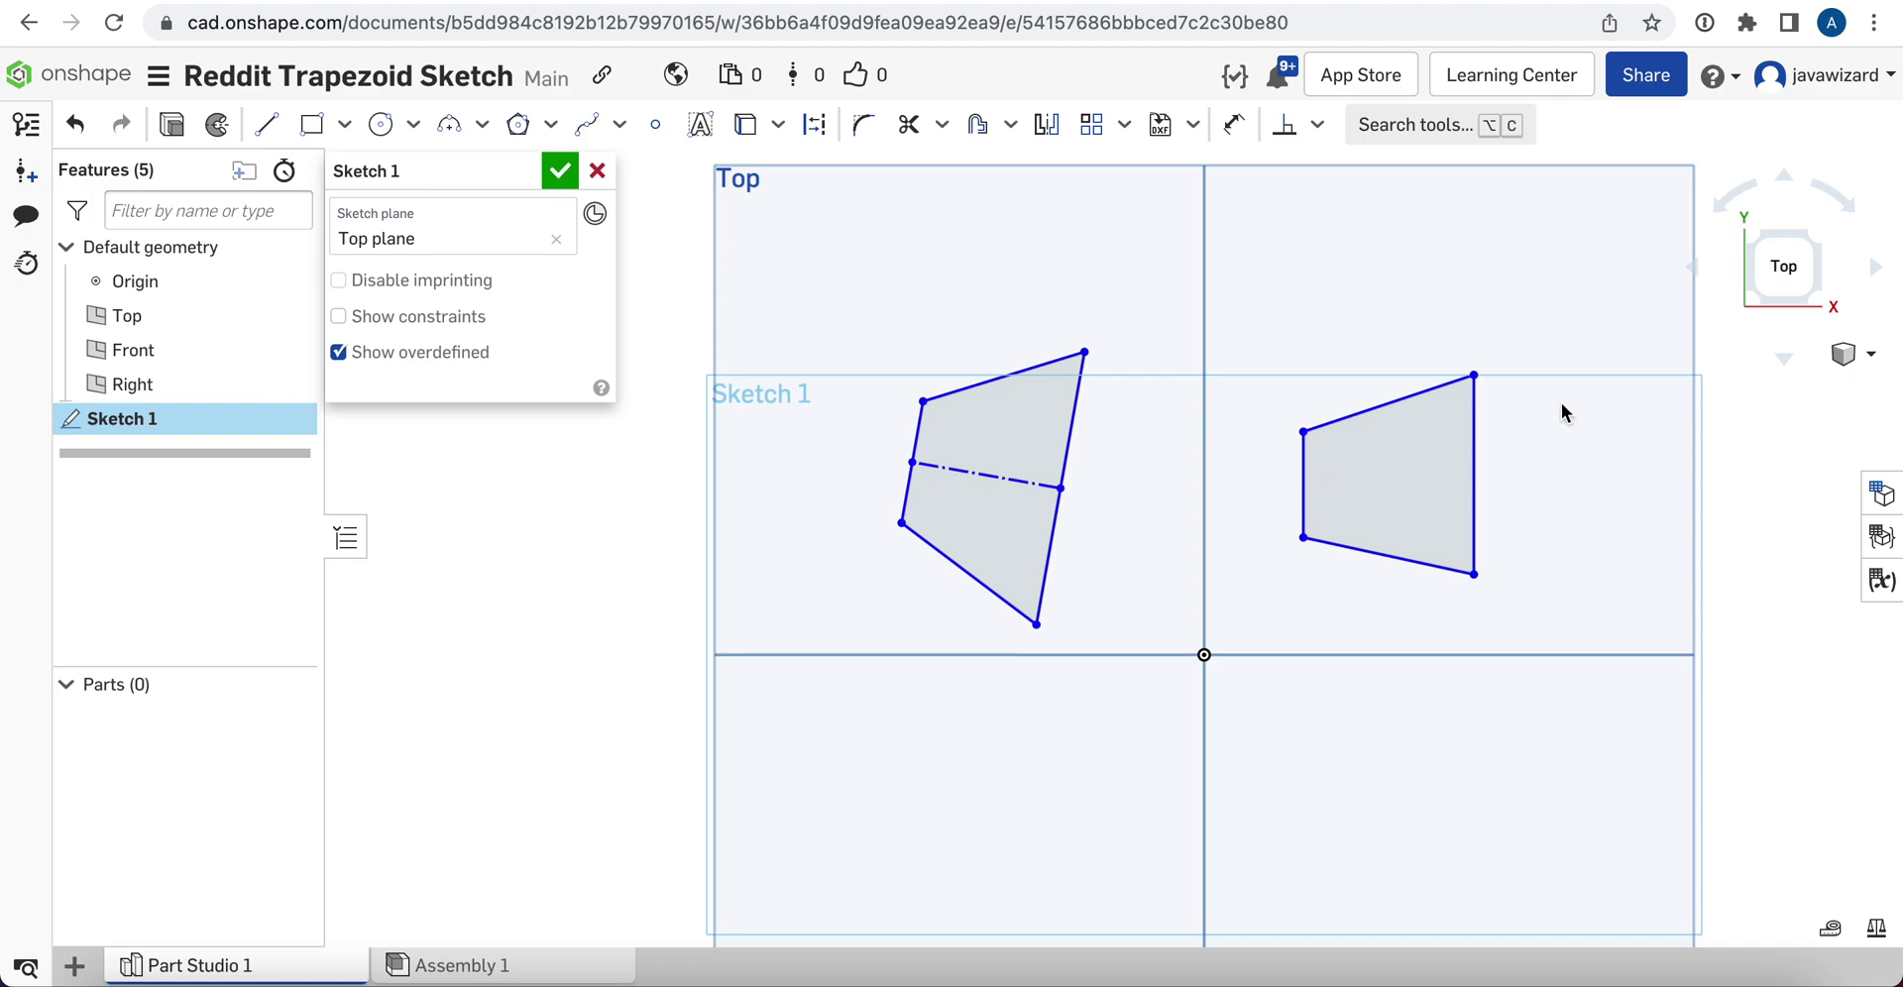
left_click(1234, 124)
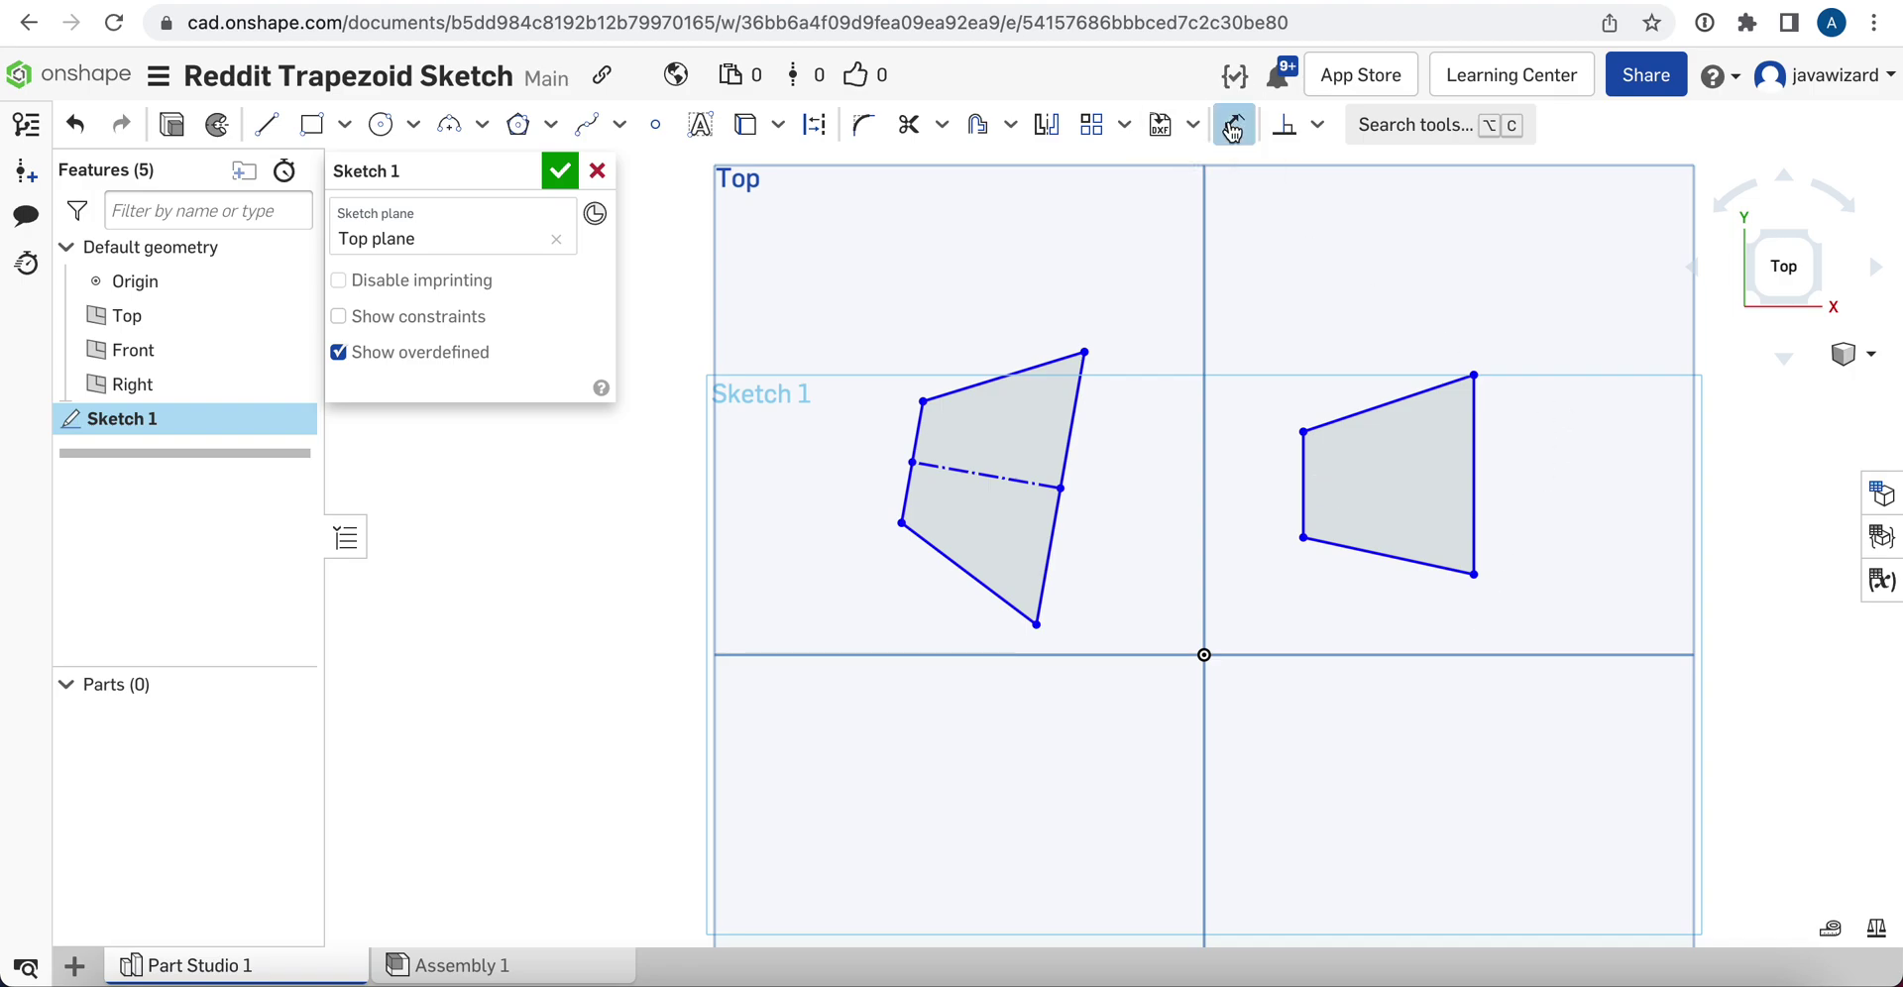
left_click(1430, 394)
left_click(1401, 477)
type("70")
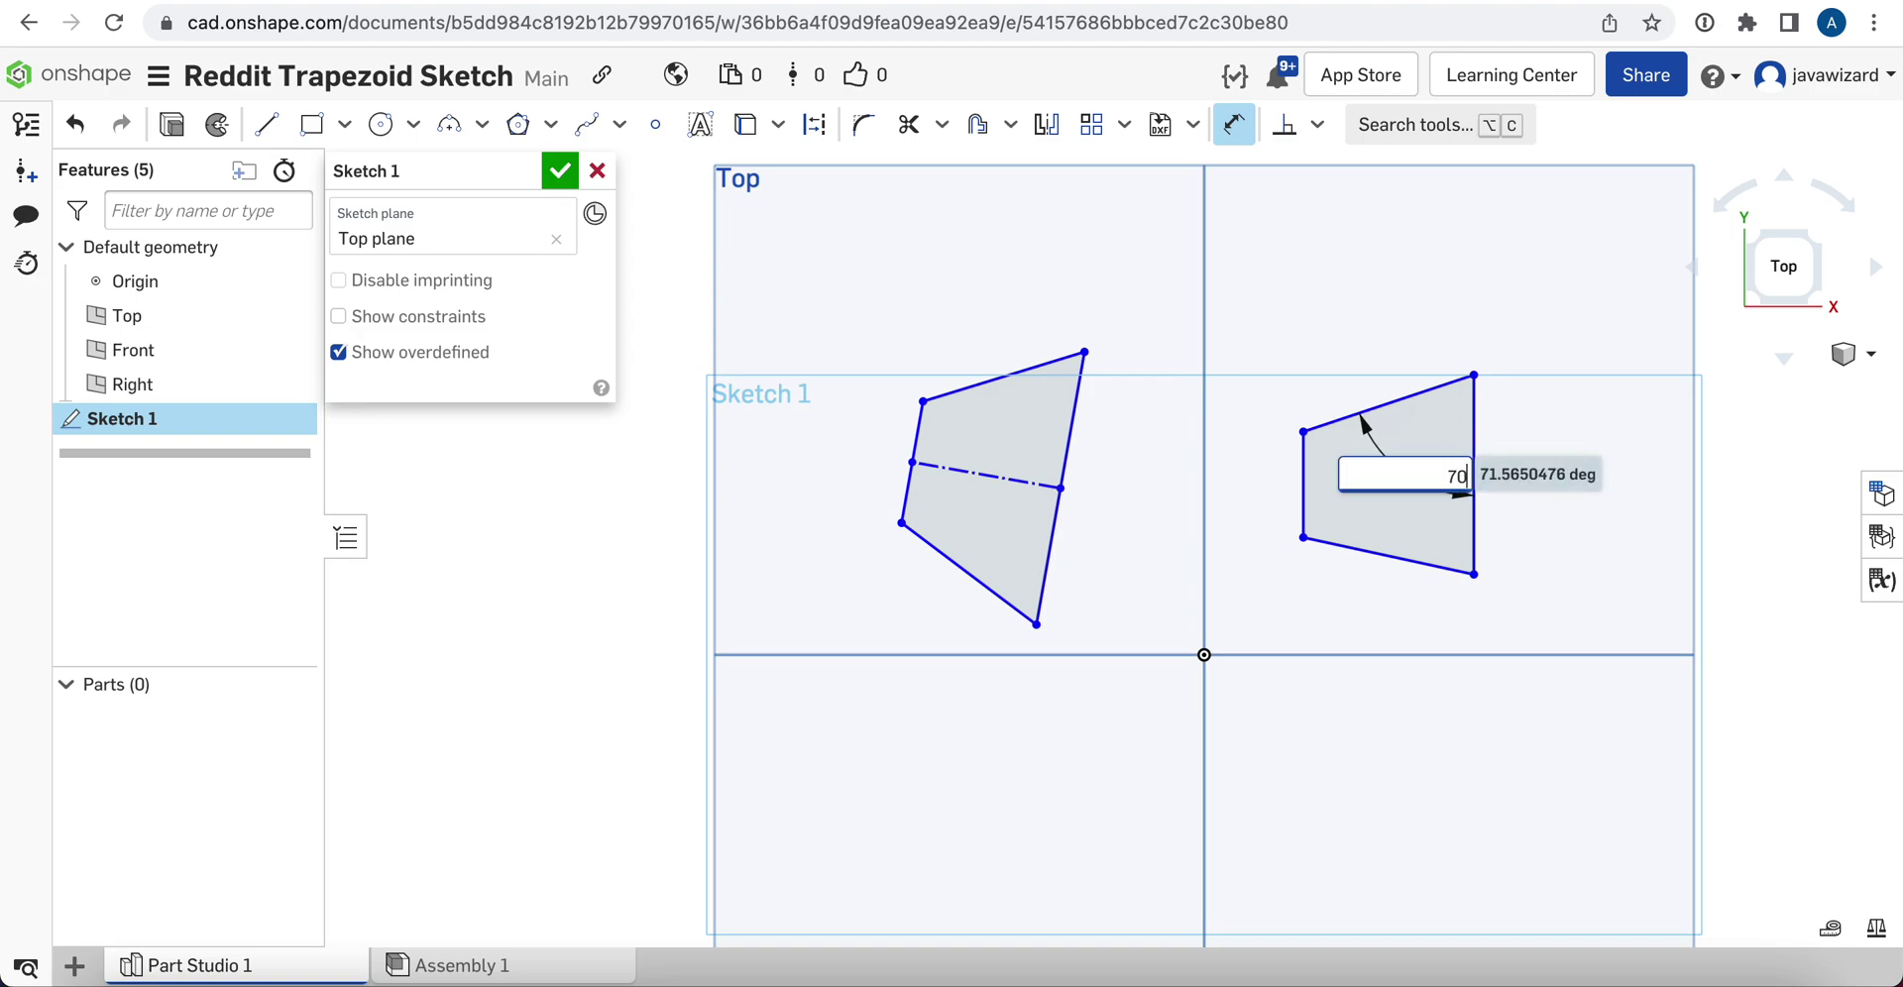
key("Return")
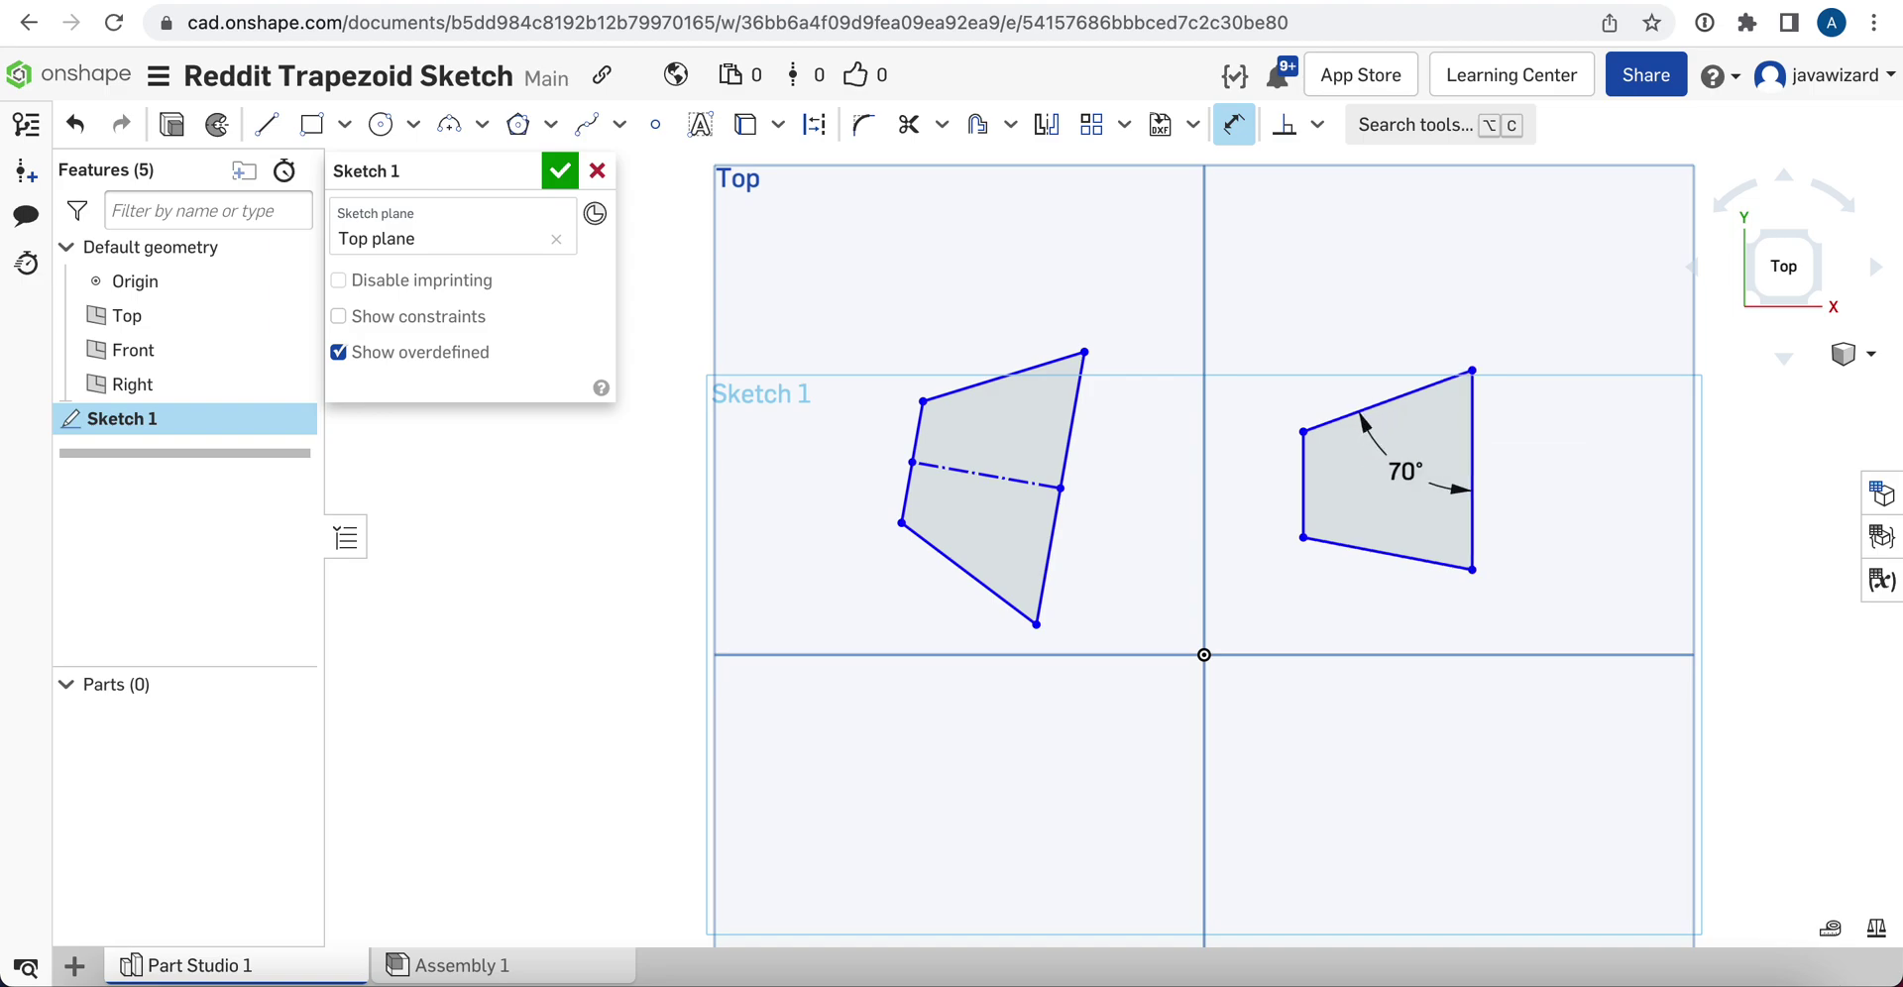
- Dimension the angle between the bottom and right edges as 70°
left_click(1415, 562)
left_click(1472, 517)
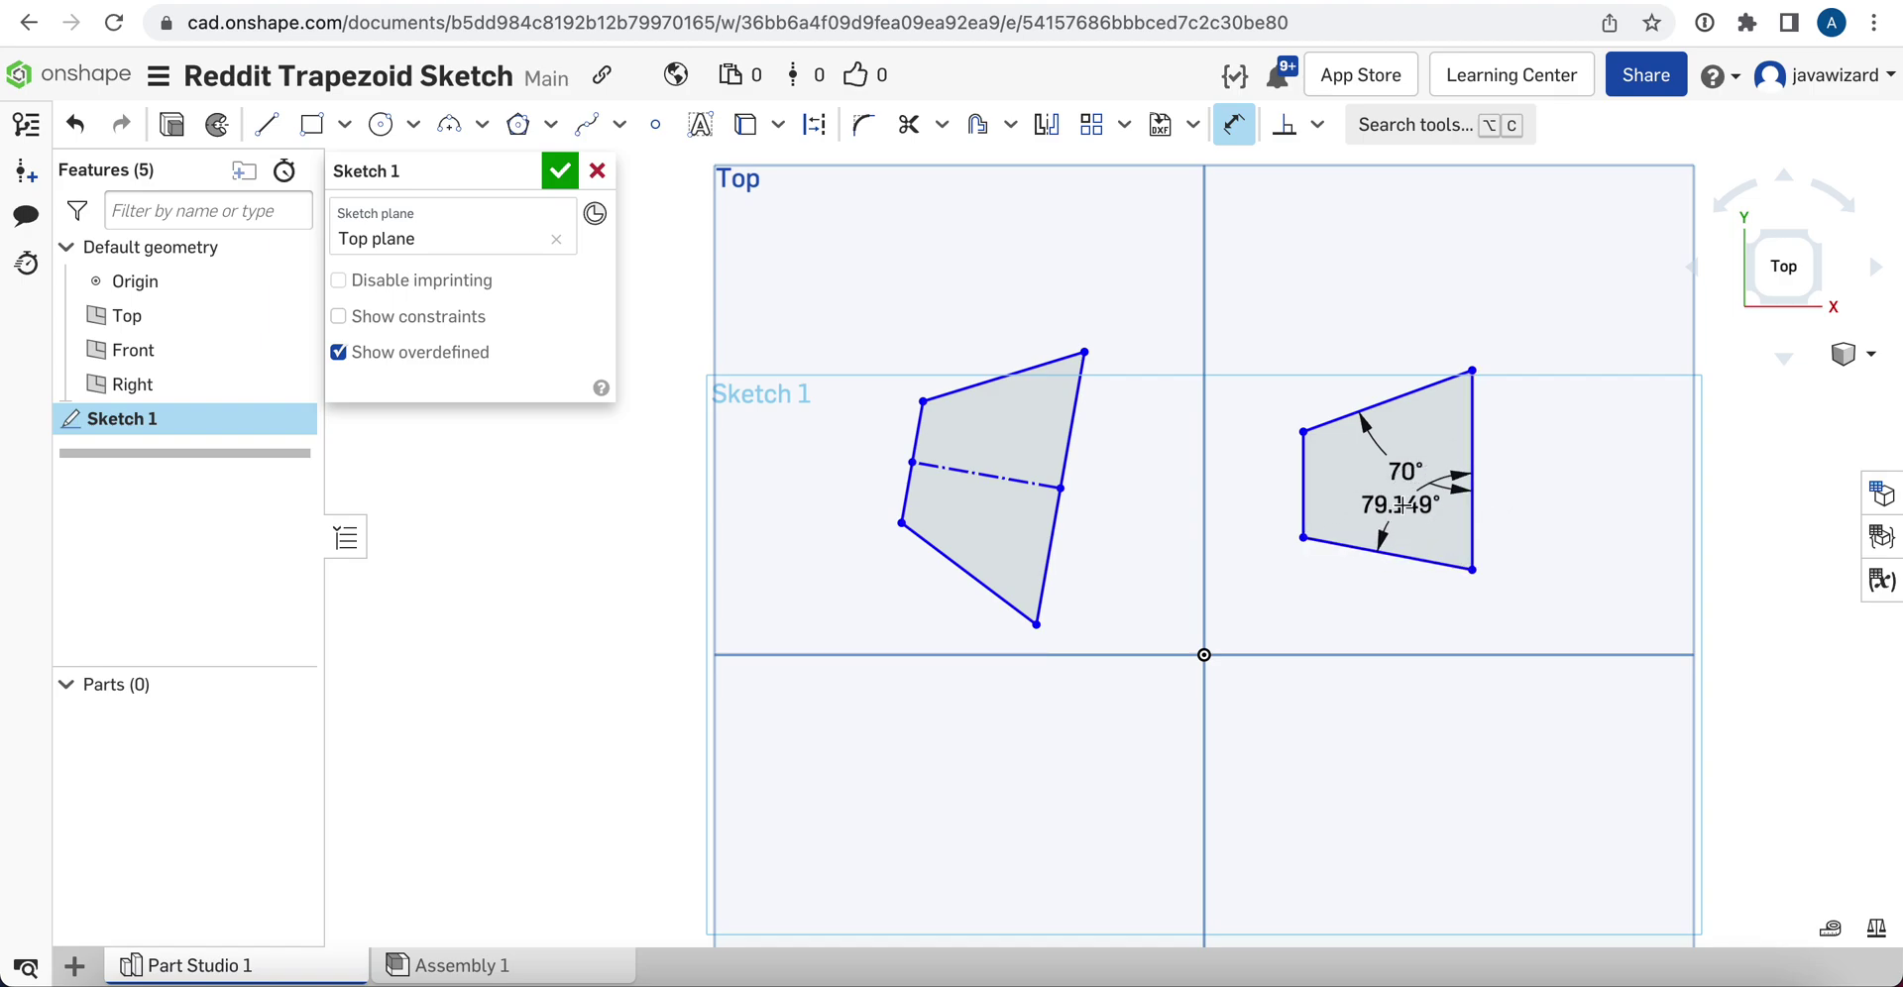
left_click(1399, 502)
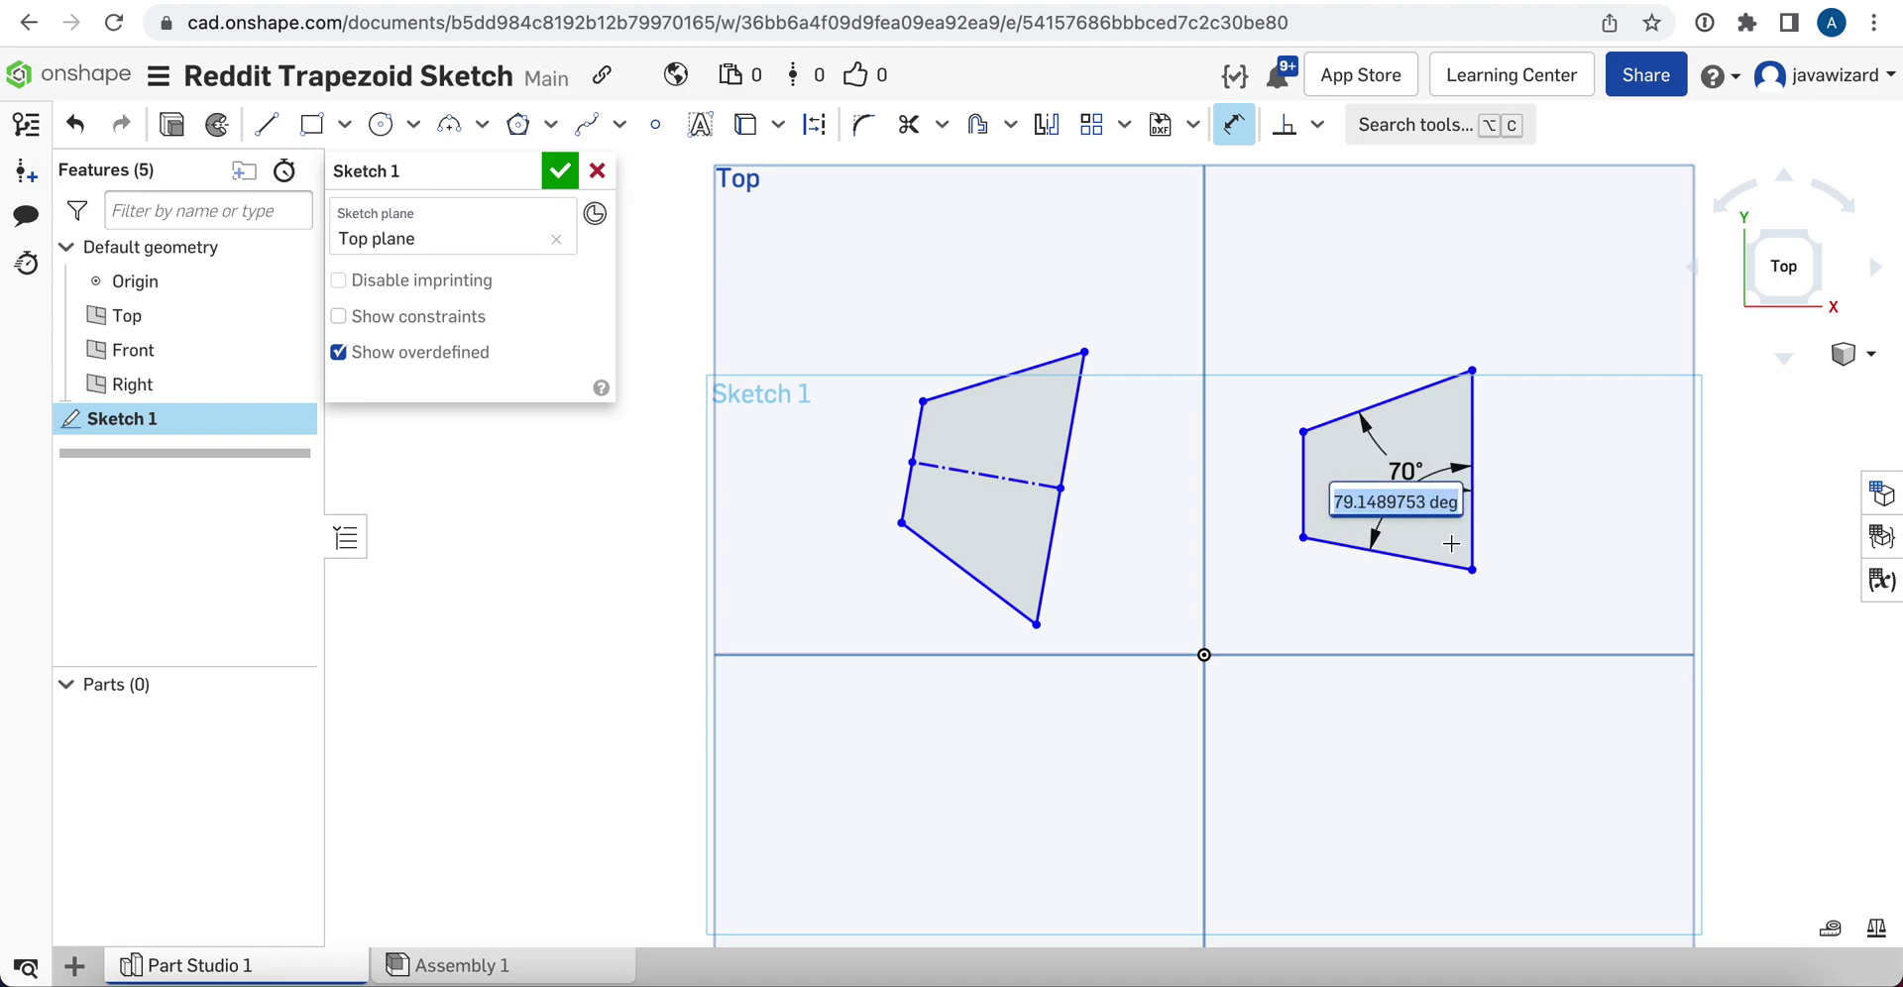
type("70")
key("Return")
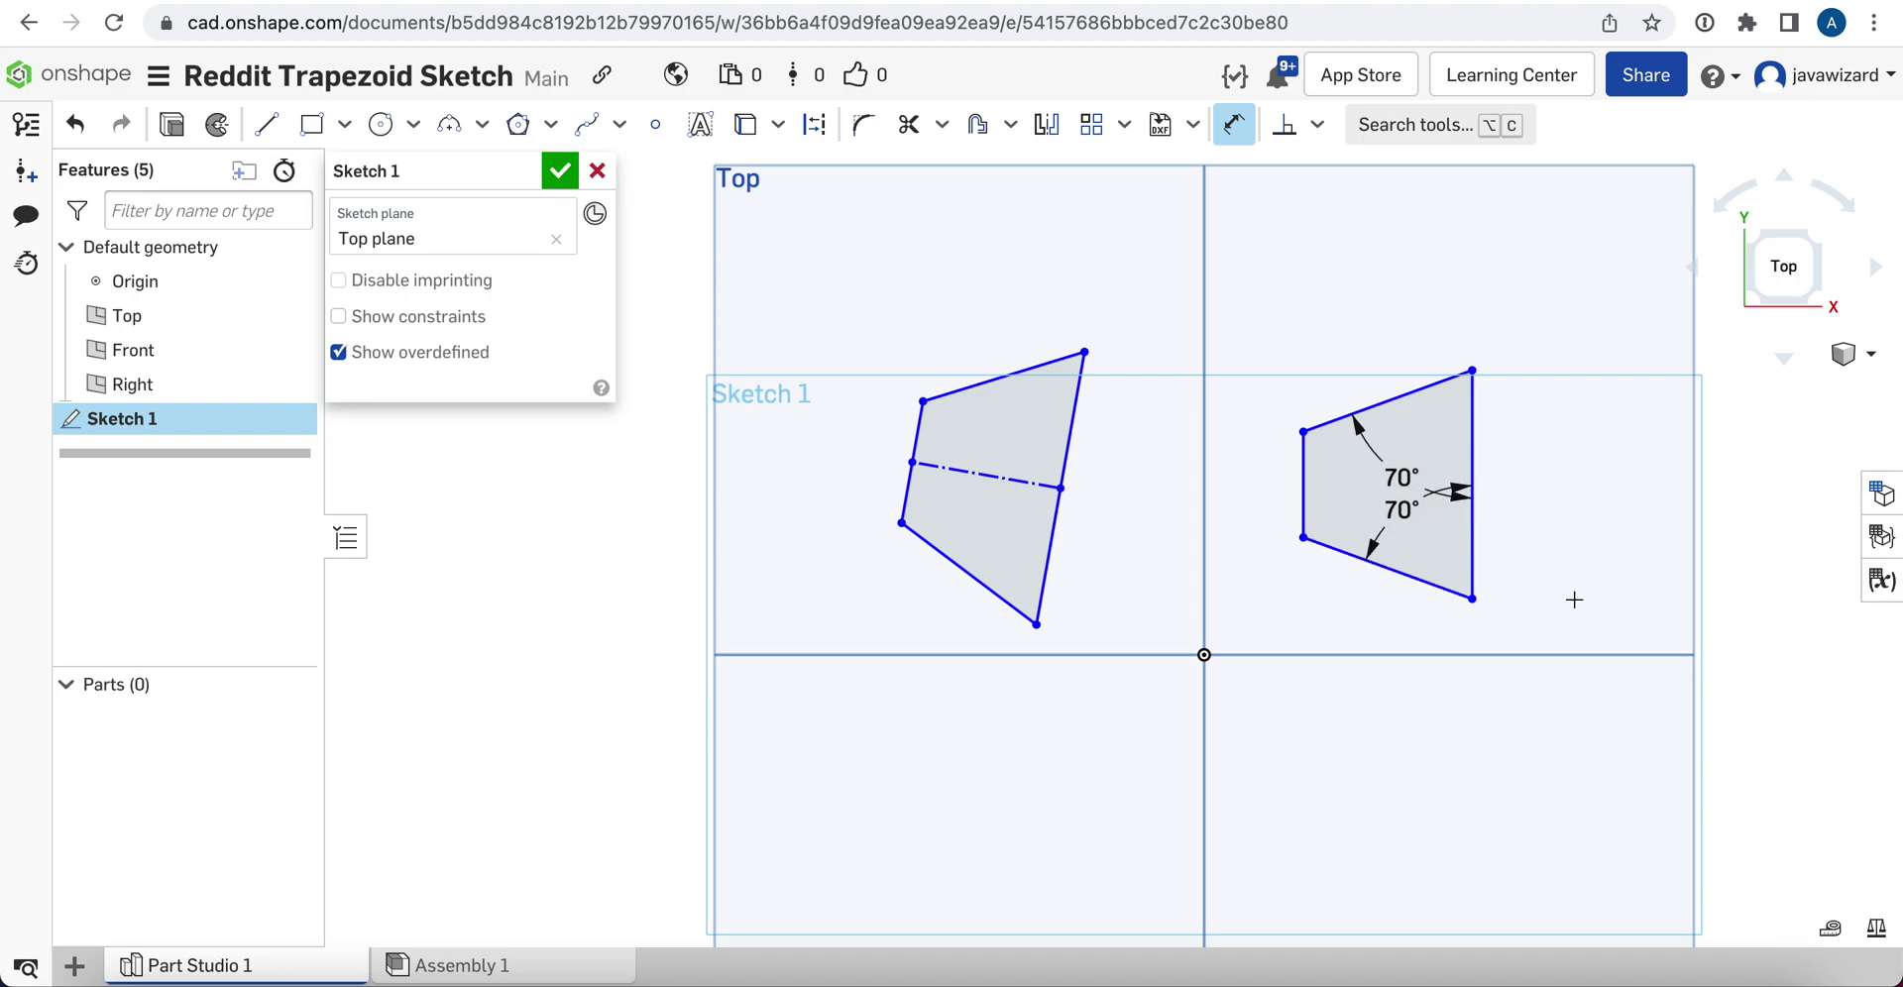
key("Escape")
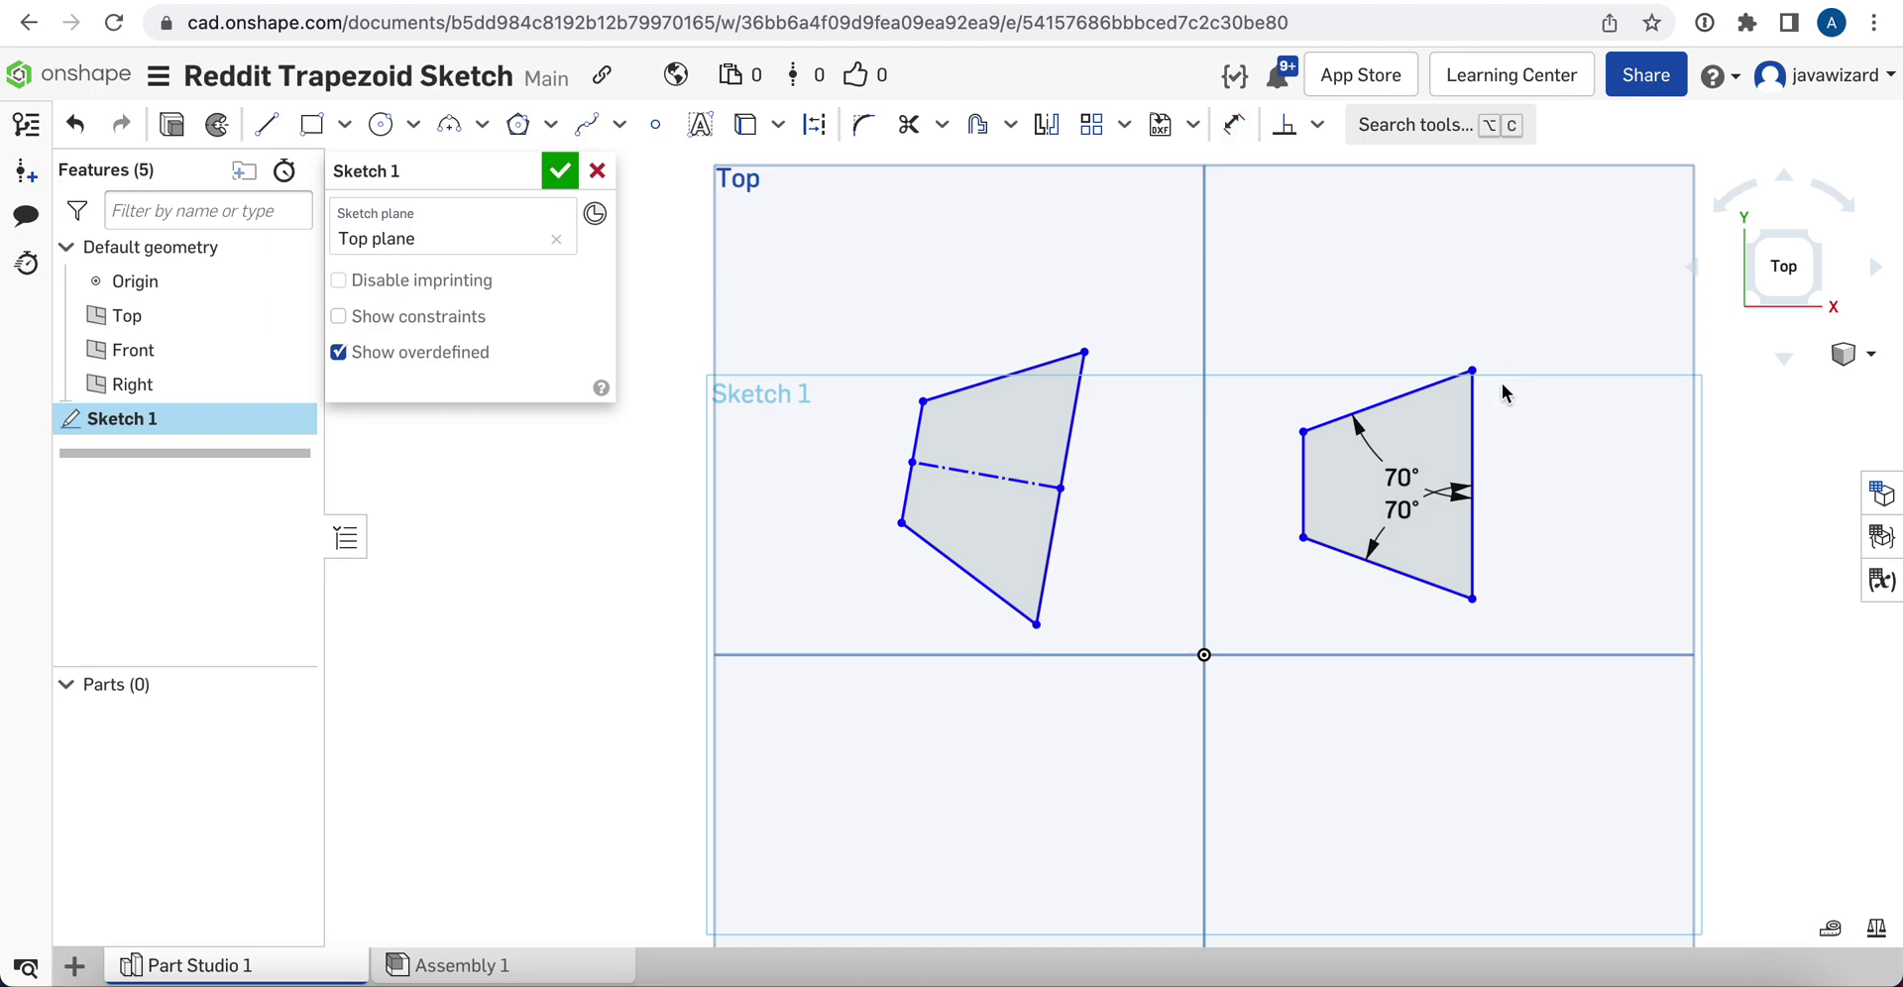
- Drag the right trapezoid's bottom-right corner down and the left trapezoid's bottom corner up
mouse_move(1472, 598)
left_mouse_down()
mouse_move(1469, 708)
mouse_move(1609, 801)
mouse_move(1641, 662)
mouse_move(1458, 657)
mouse_move(1458, 585)
mouse_move(1459, 617)
mouse_move(1387, 633)
mouse_move(1491, 605)
mouse_move(1453, 603)
left_mouse_up()
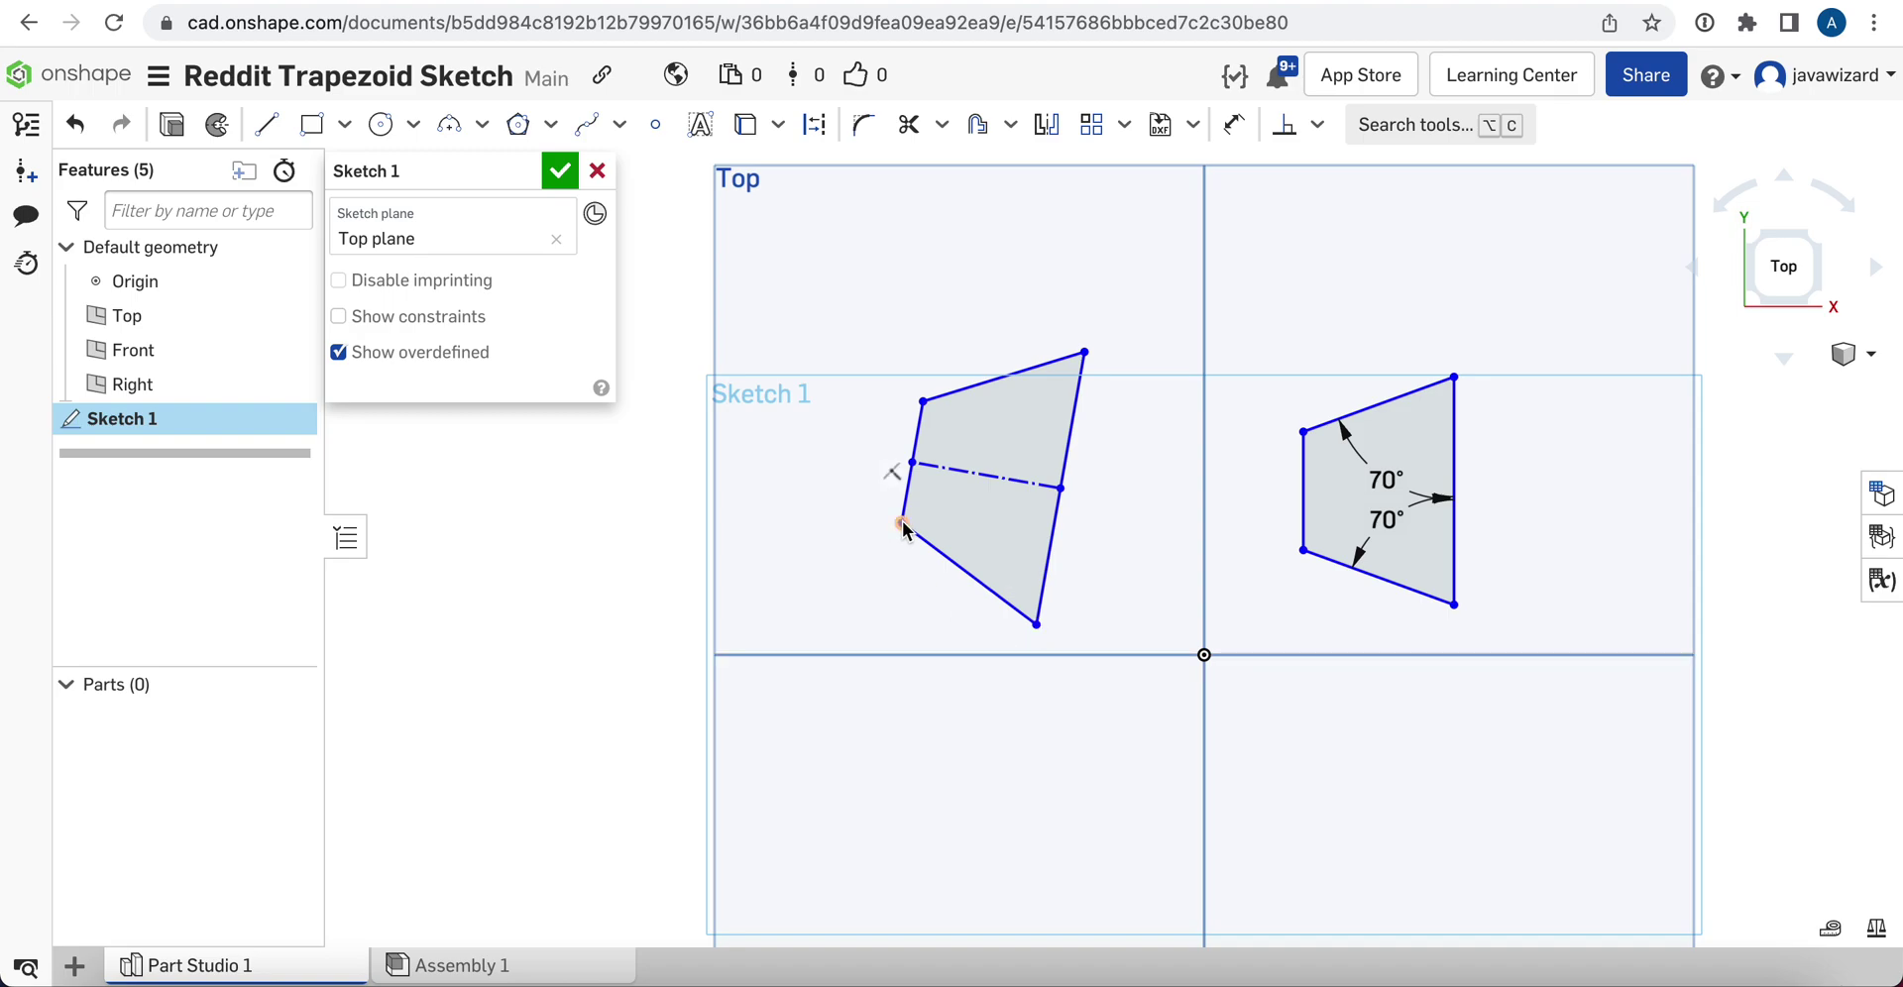
left_click(1030, 482)
key("Escape")
mouse_move(1037, 625)
left_mouse_down()
mouse_move(1060, 581)
mouse_move(1060, 634)
mouse_move(981, 624)
mouse_move(1055, 626)
left_mouse_up()
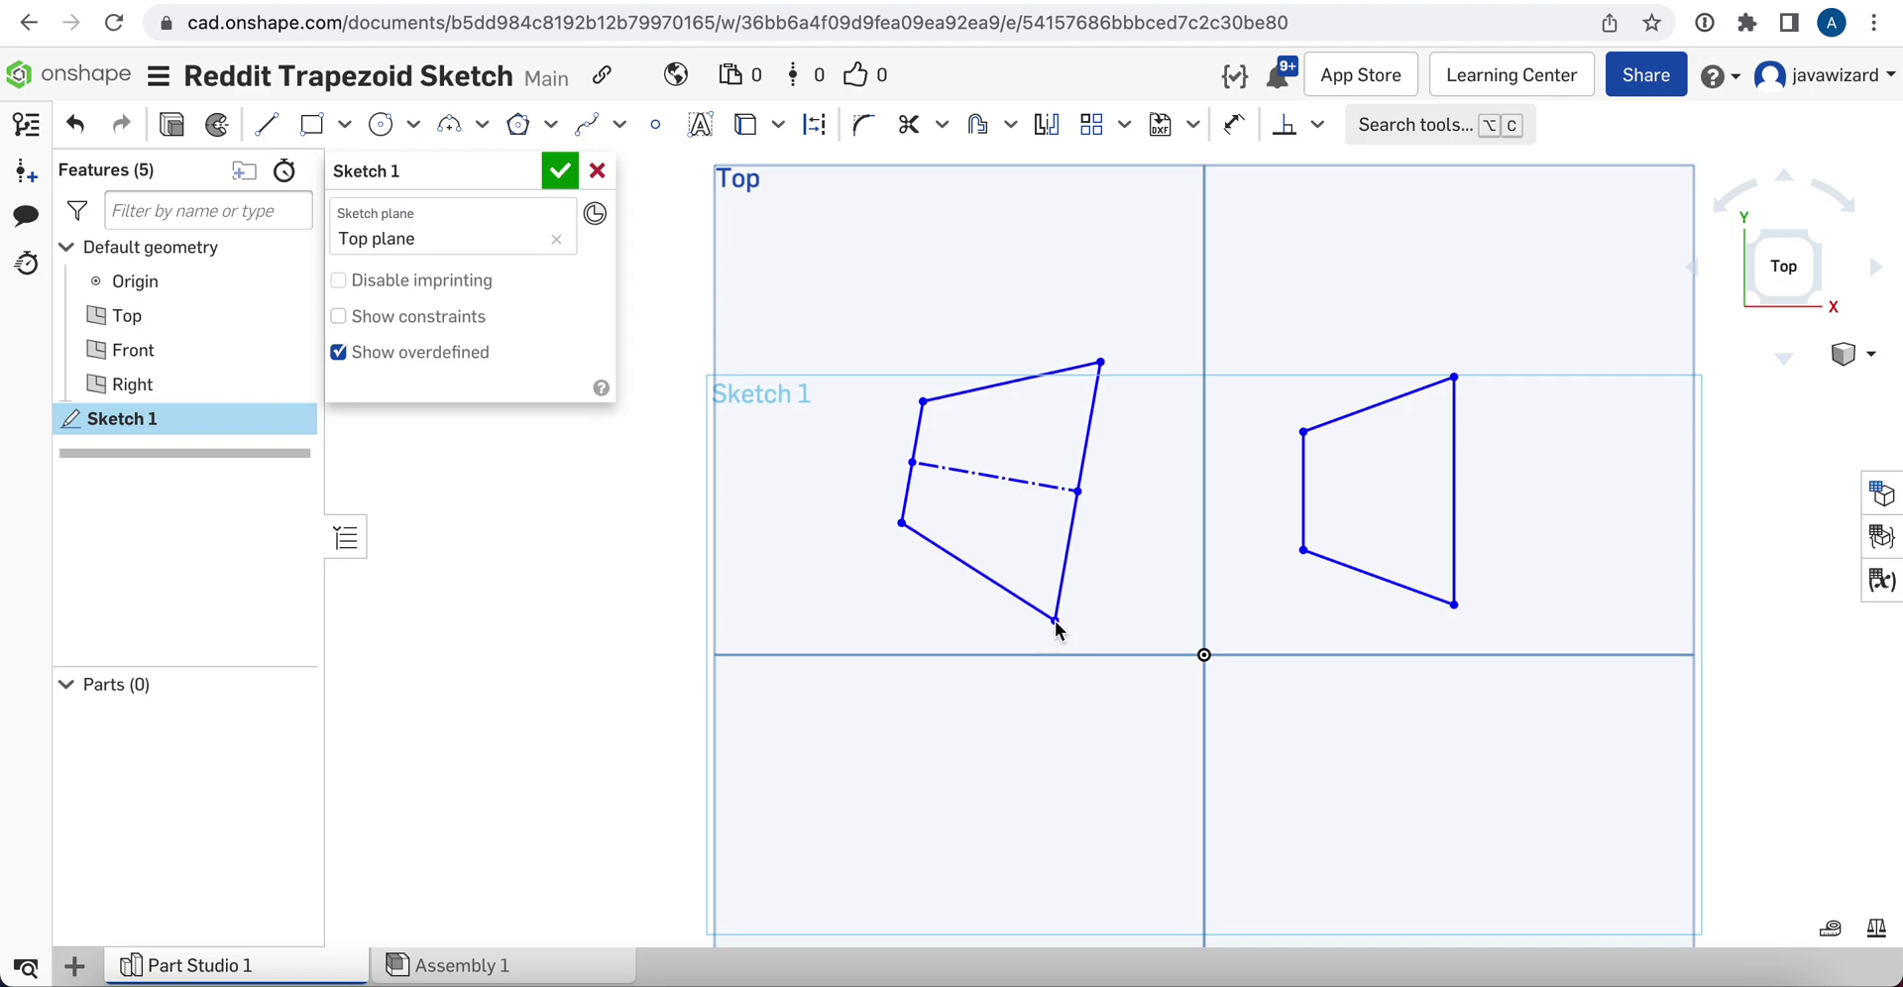